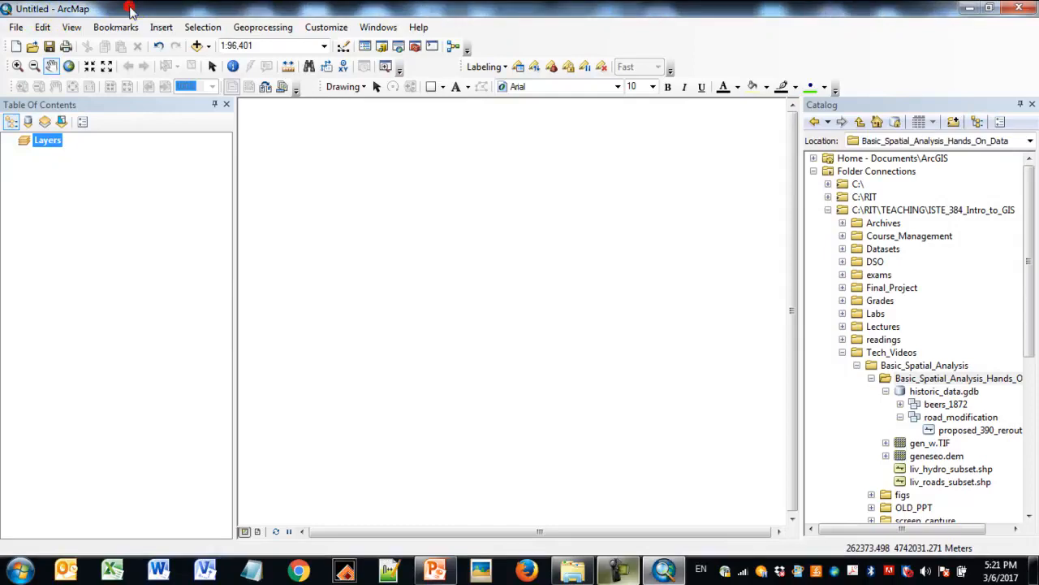
# - Save the map document as demo in the Basic_Spatial_Analysis_Hands_On_Data folder
pyautogui.click(17, 29)
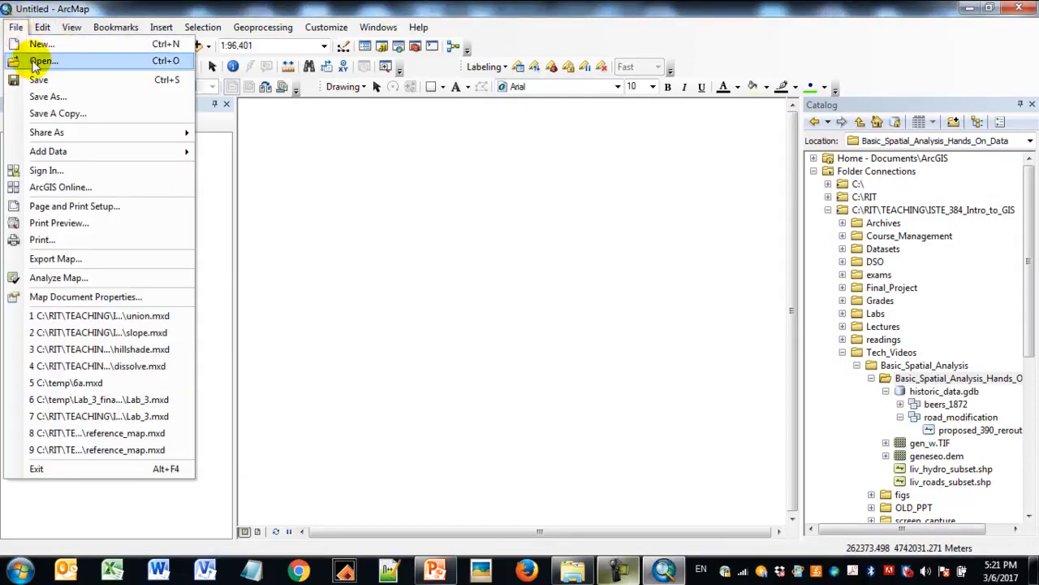
pyautogui.click(42, 96)
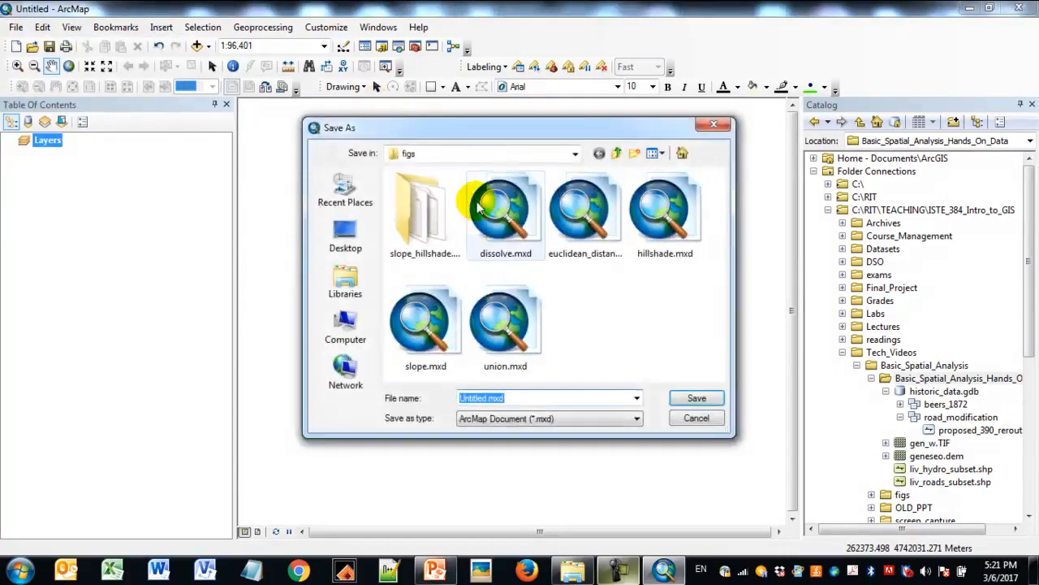
pyautogui.click(600, 153)
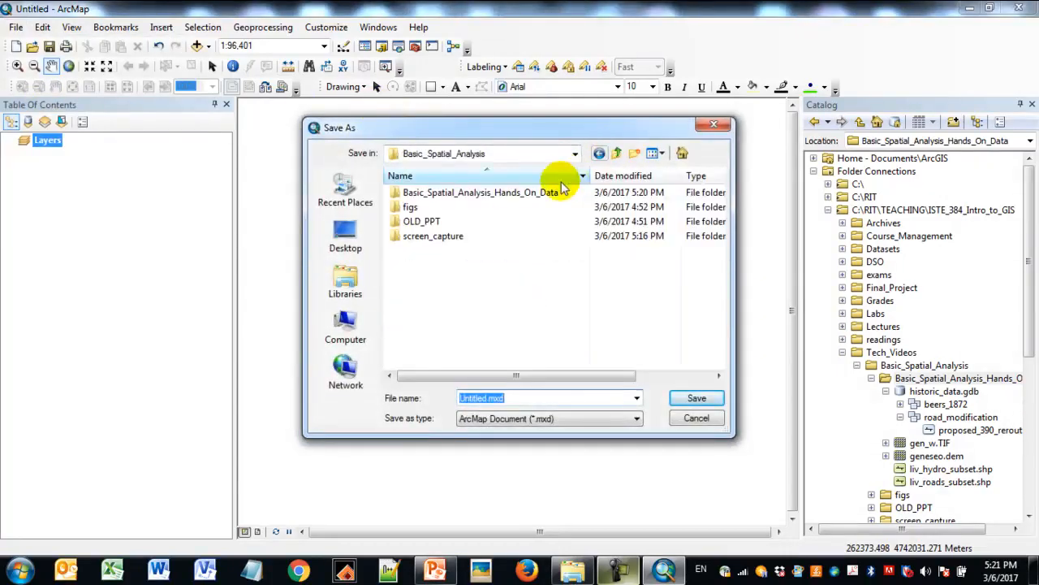
pyautogui.doubleClick(537, 193)
pyautogui.doubleClick(526, 398)
pyautogui.write('demo')
pyautogui.press('Return')
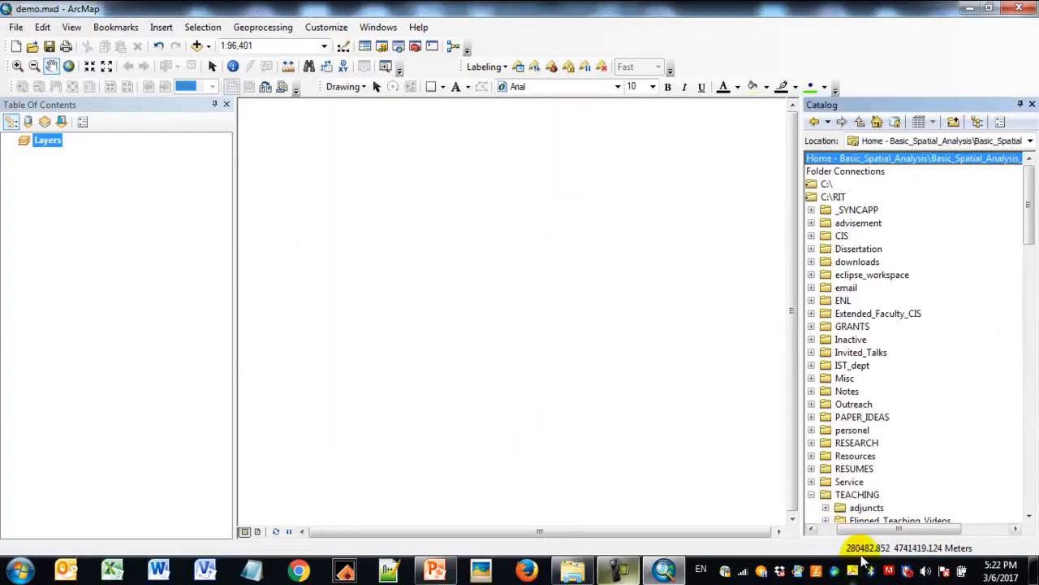
# - Expand the home folder in the Catalog and locate demo.mxd
pyautogui.moveTo(899, 529); pyautogui.dragTo(881, 529)
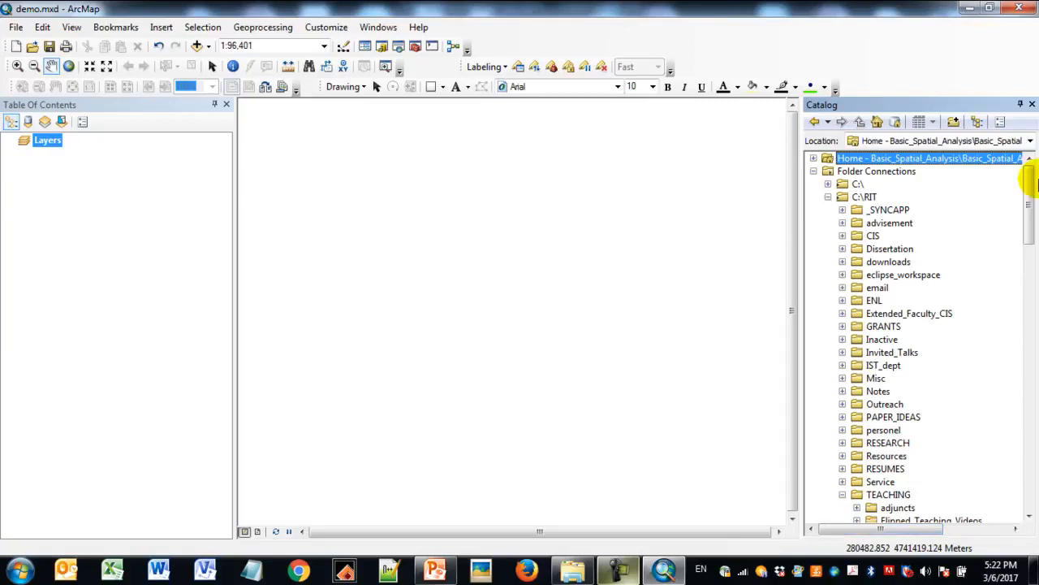
pyautogui.click(814, 158)
pyautogui.click(867, 184)
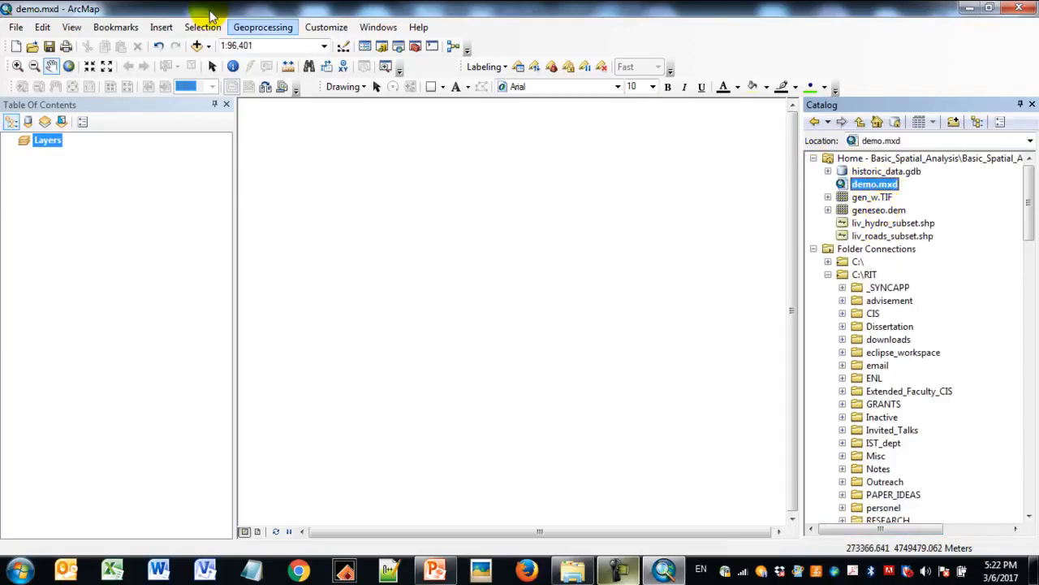
# - Open the map document's properties and browse to the home folder for a default geodatabase
pyautogui.click(16, 29)
pyautogui.click(79, 297)
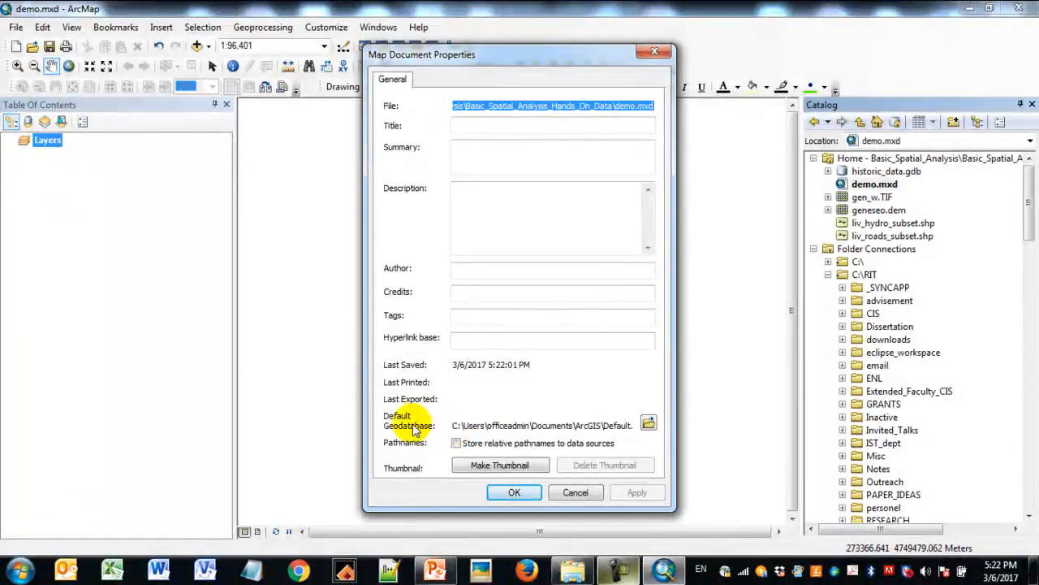
pyautogui.click(456, 425)
pyautogui.moveTo(456, 425); pyautogui.dragTo(647, 420)
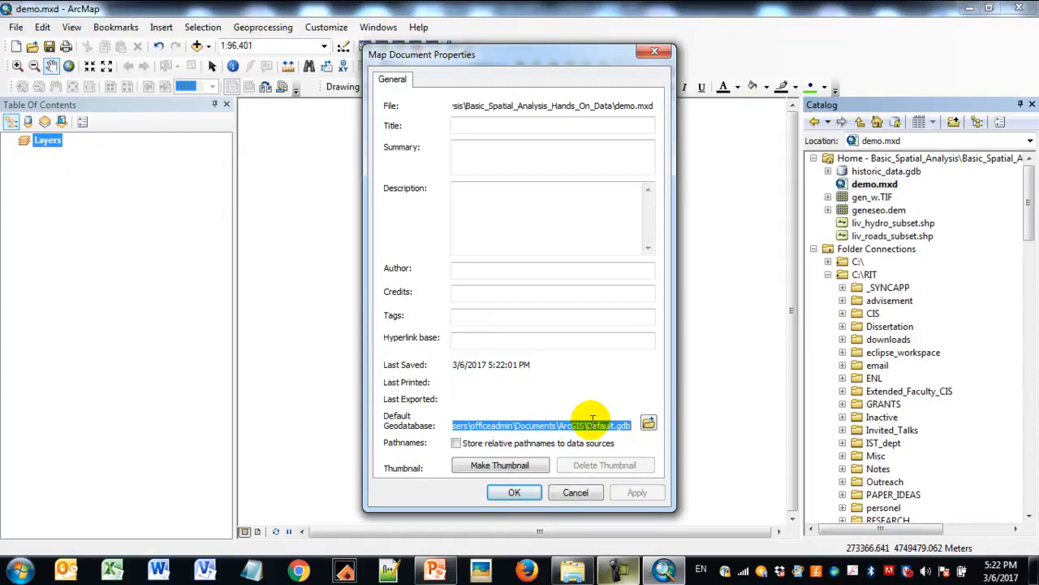
pyautogui.click(650, 422)
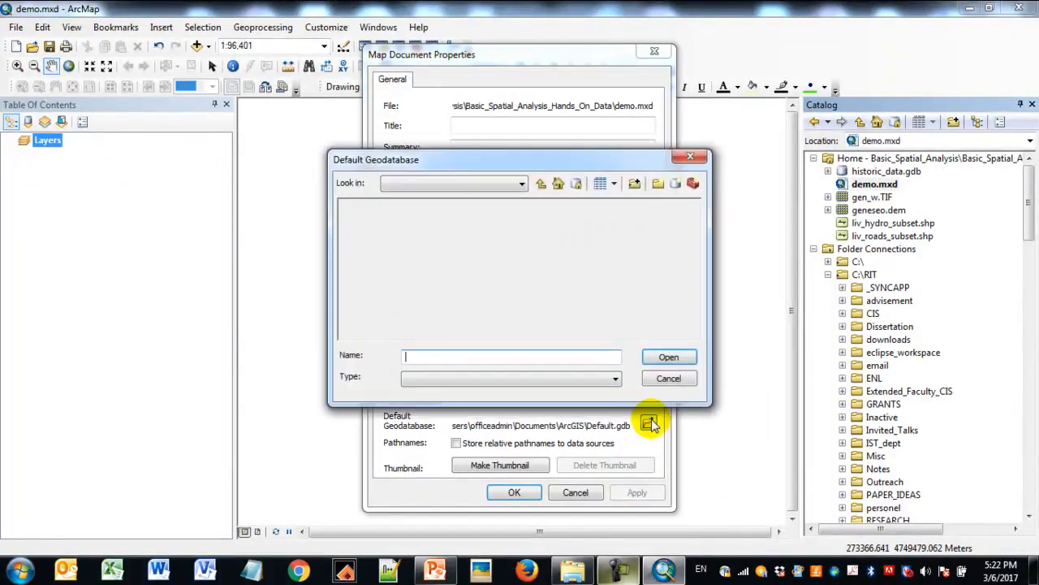
pyautogui.doubleClick(430, 206)
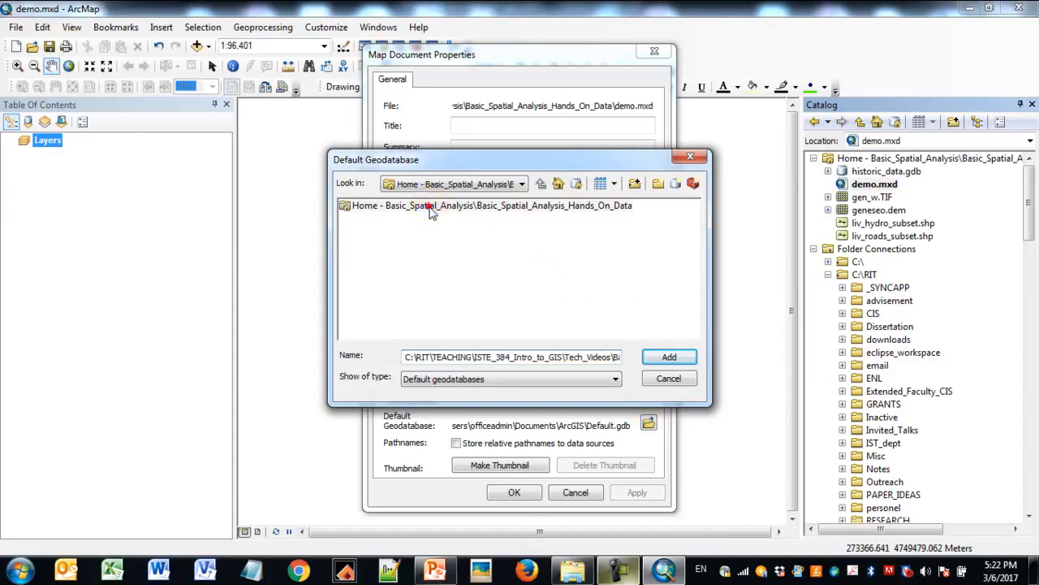
# - Create a new file geodatabase in the home folder and name it output.gdb
pyautogui.click(677, 184)
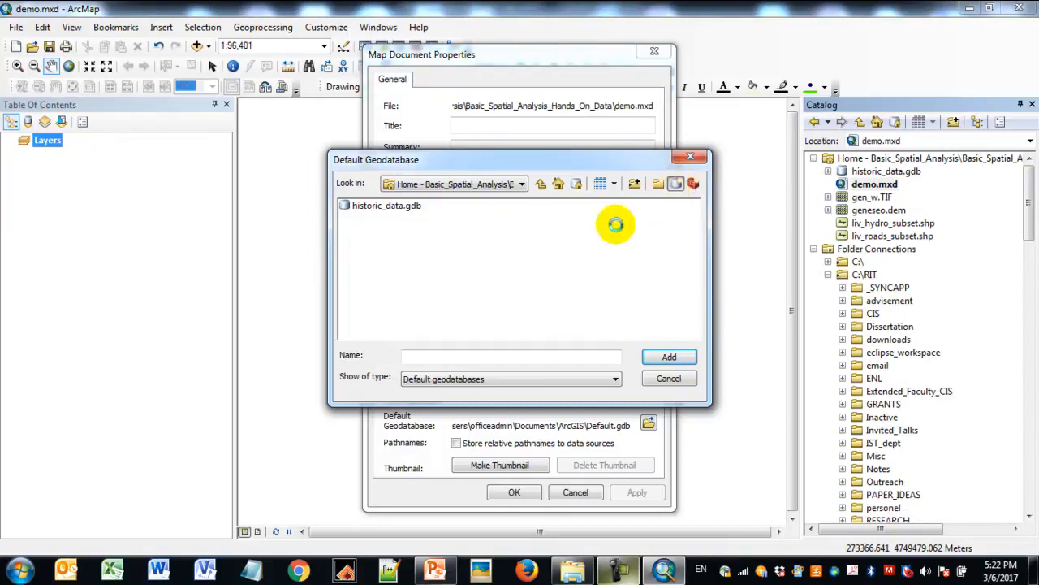
pyautogui.click(488, 358)
pyautogui.click(445, 294)
pyautogui.click(406, 217)
pyautogui.click(411, 223)
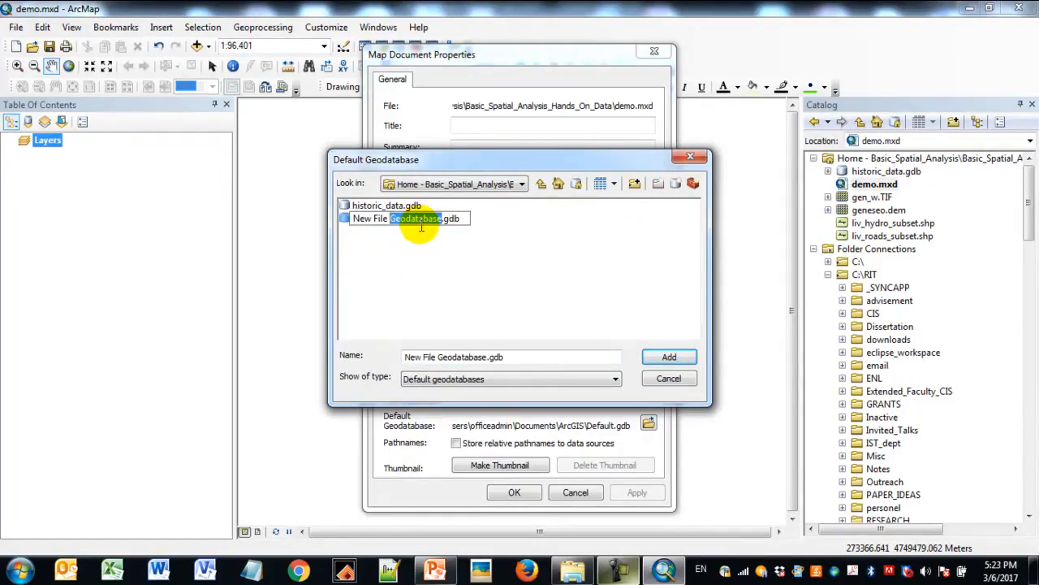
pyautogui.write('ou')
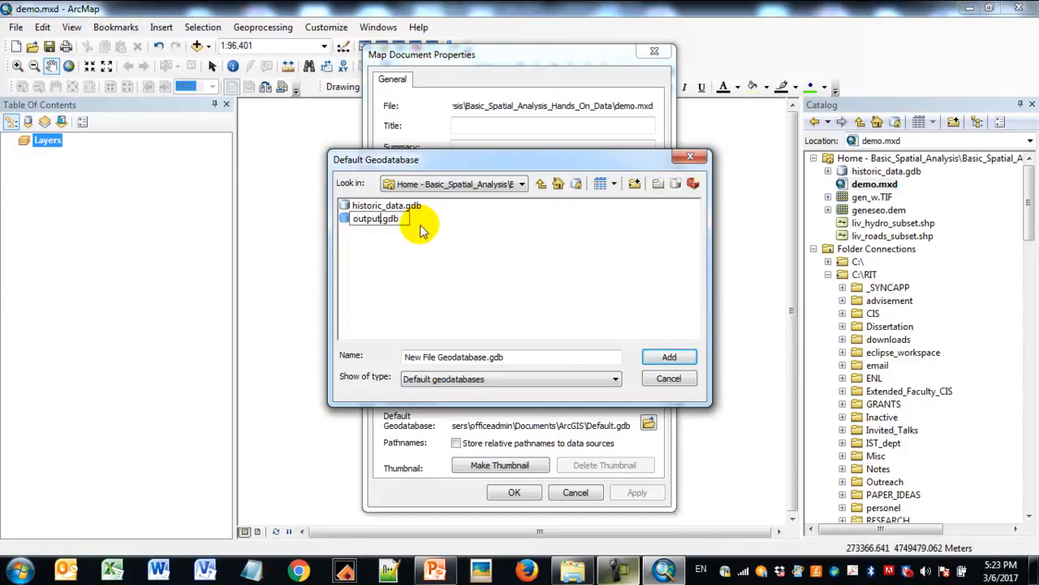
pyautogui.write('tput')
# - Choose output.gdb as the map document's default geodatabase
pyautogui.click(683, 357)
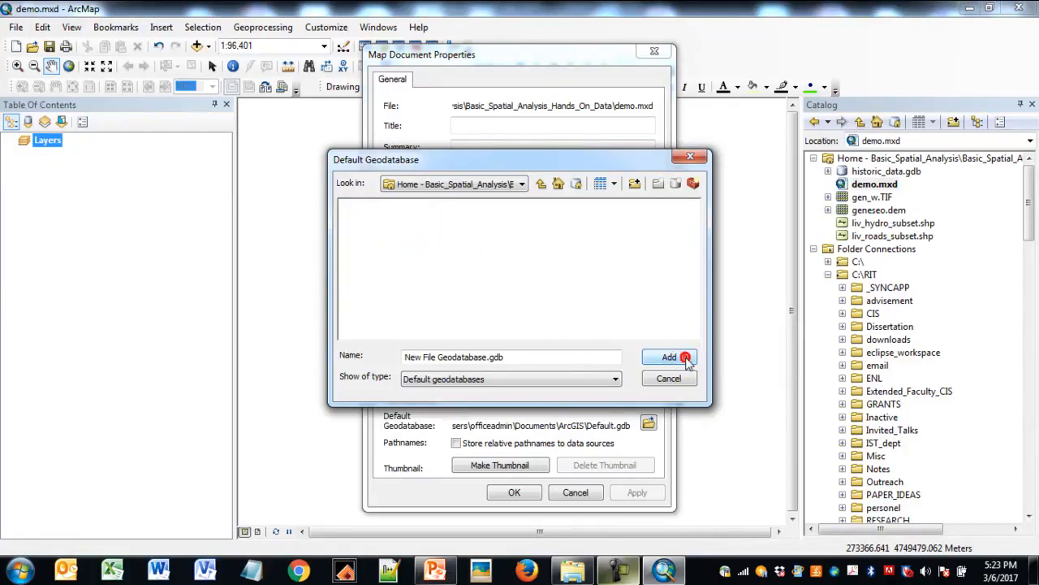
pyautogui.click(654, 337)
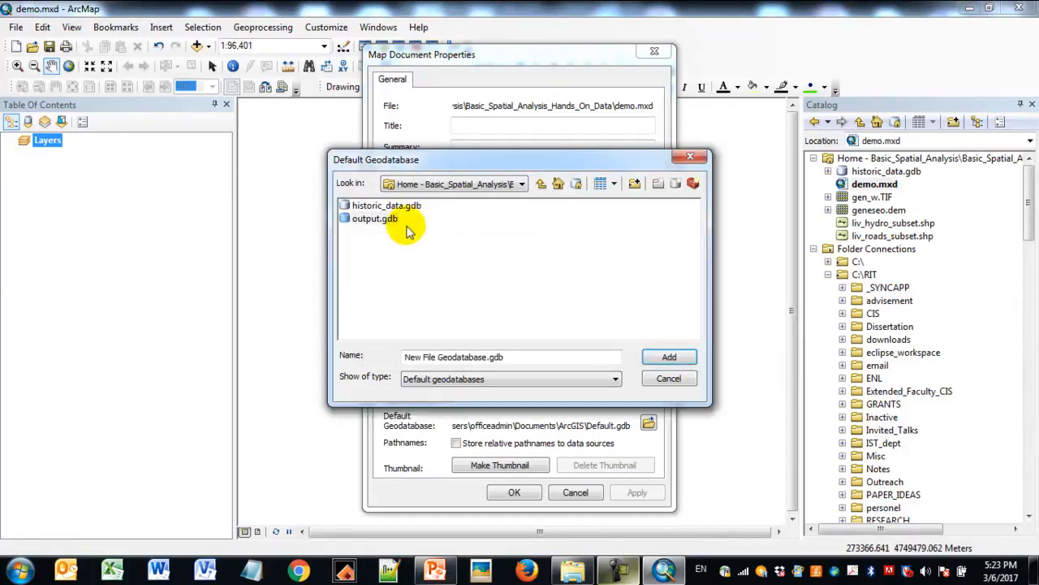
pyautogui.click(396, 210)
pyautogui.click(383, 218)
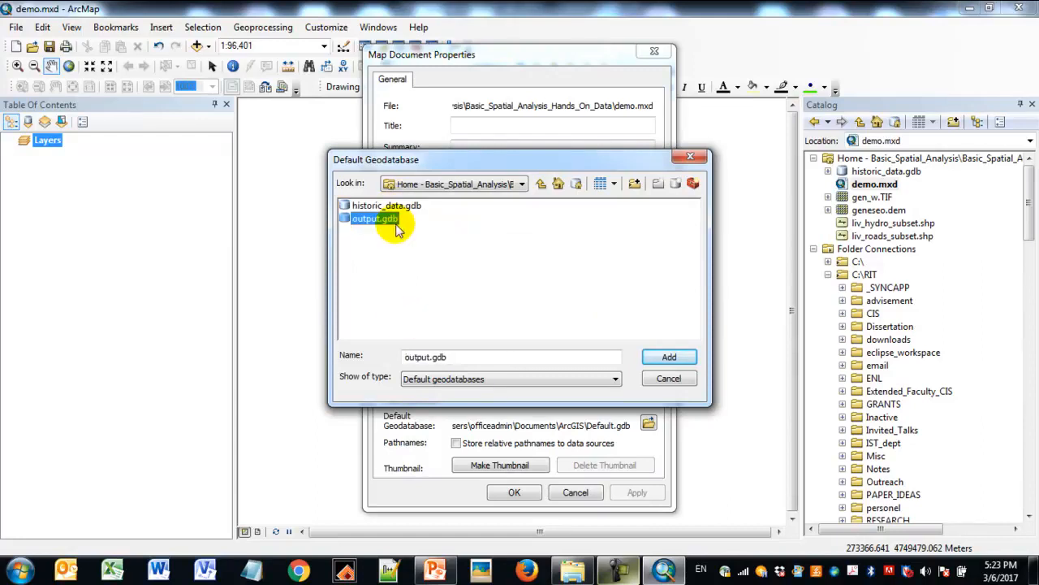
pyautogui.click(669, 356)
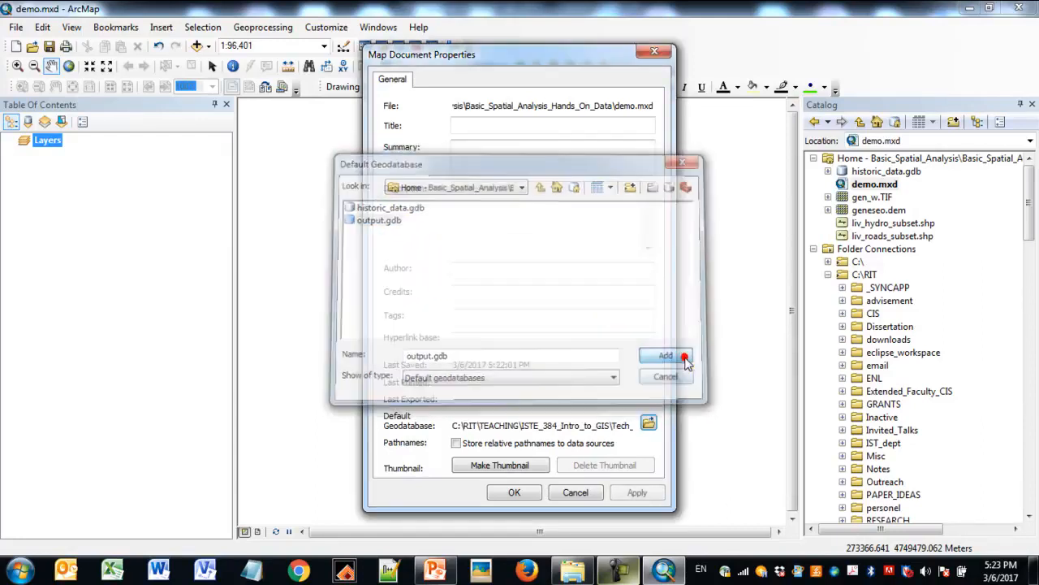
# - Enable storing relative pathnames to data sources and apply the map document properties
pyautogui.click(456, 443)
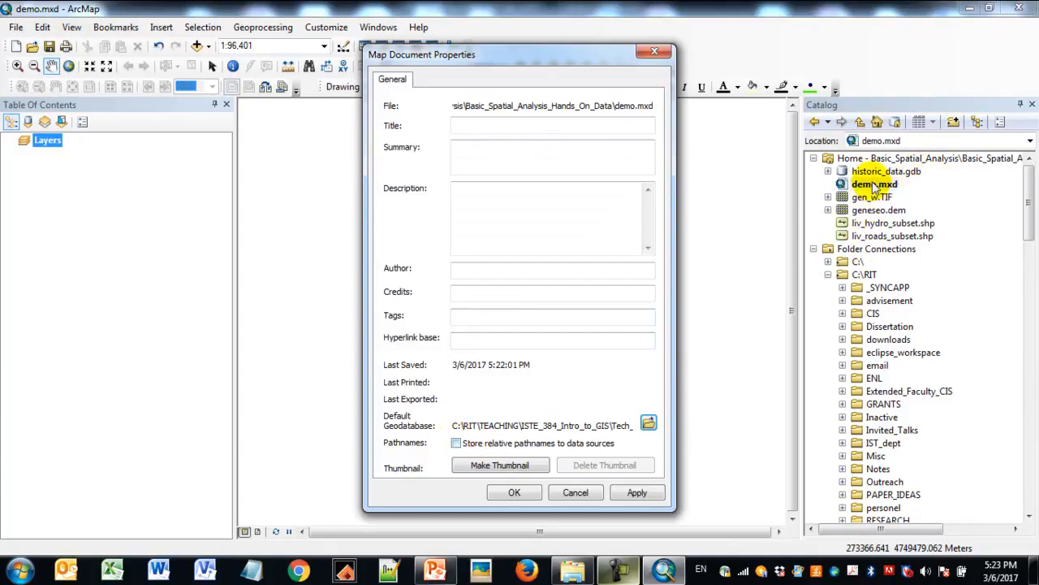
pyautogui.click(456, 443)
pyautogui.click(640, 493)
pyautogui.click(508, 493)
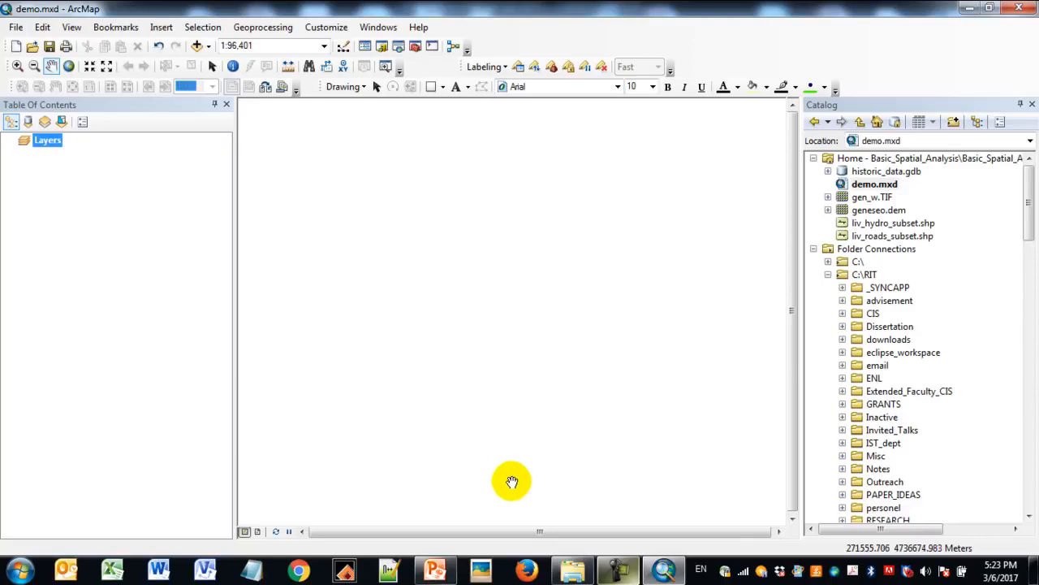
# - Add proposed_390_reroute from the road_modification dataset in historic_data.gdb to the map
pyautogui.click(828, 171)
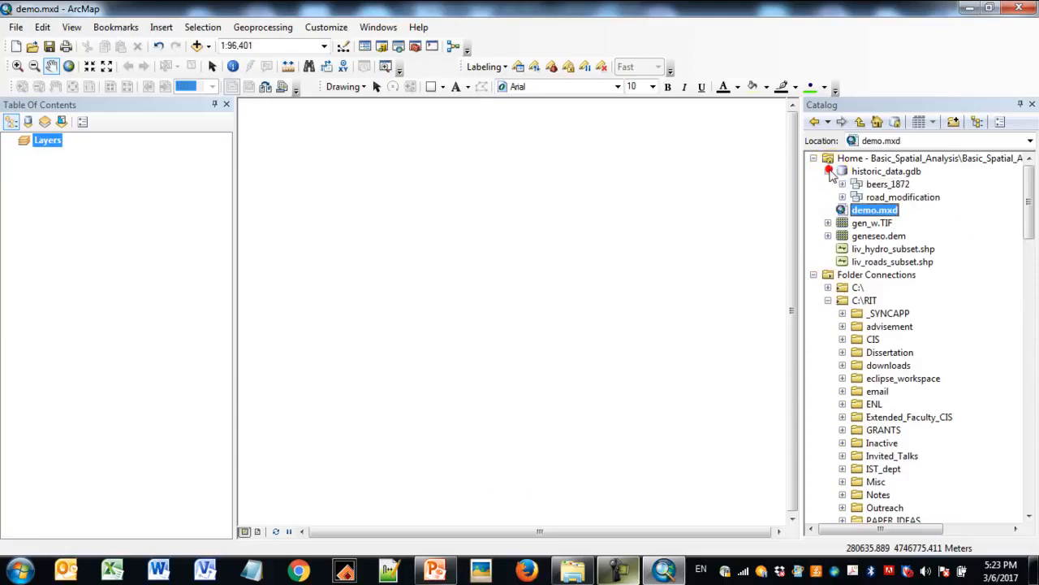
pyautogui.click(842, 197)
pyautogui.moveTo(926, 210); pyautogui.dragTo(140, 236)
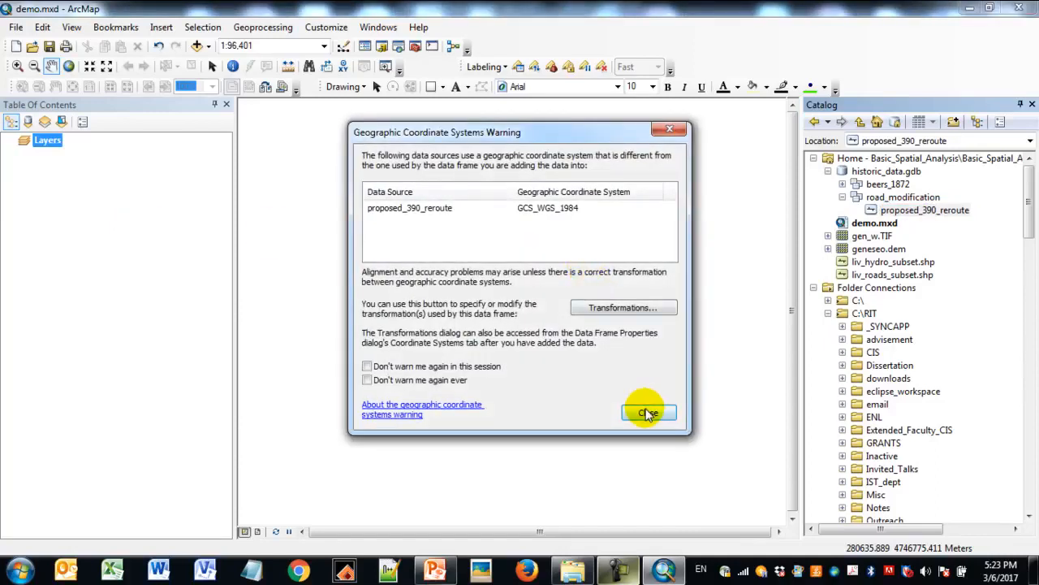
pyautogui.click(648, 413)
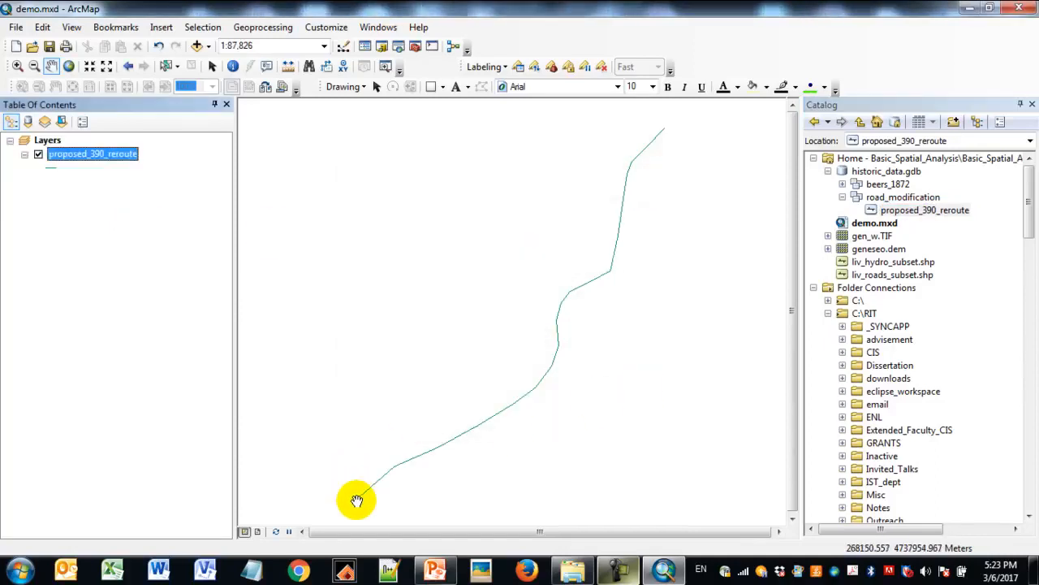
# - Symbolize the proposed_390_reroute line with the Highway style at a width of 5
pyautogui.click(47, 167)
pyautogui.click(361, 198)
pyautogui.click(673, 246)
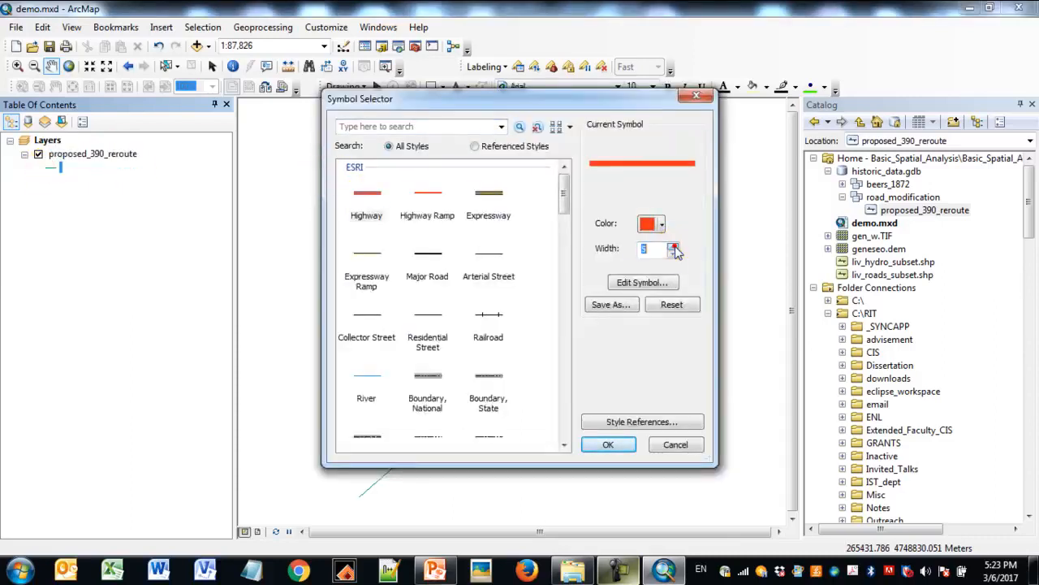
pyautogui.click(609, 444)
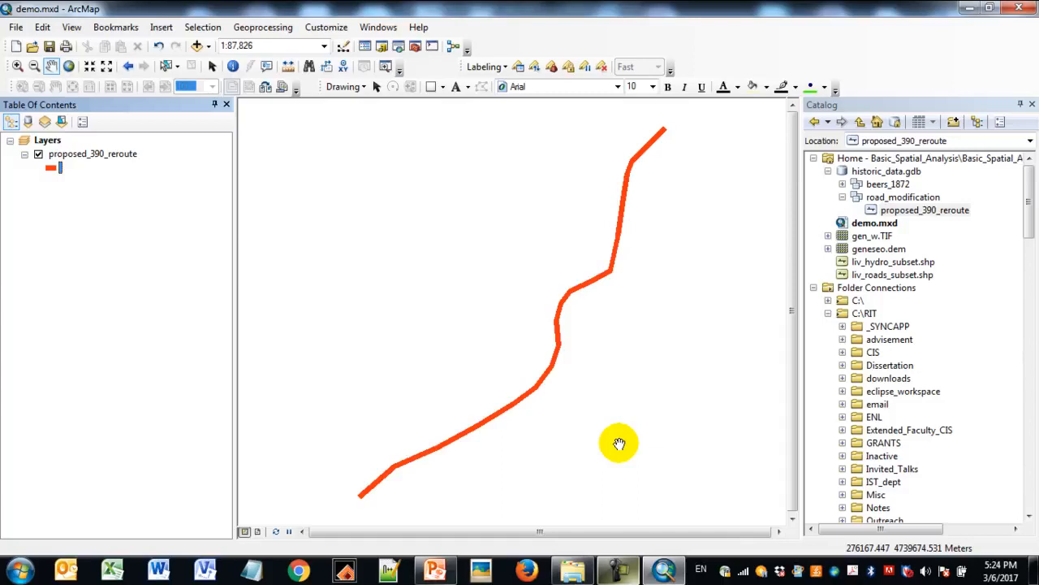
# - Add the gen_w.TIF raster to the map and place STRUCTURES from the beers_1872 dataset between it and the reroute layer
pyautogui.click(874, 237)
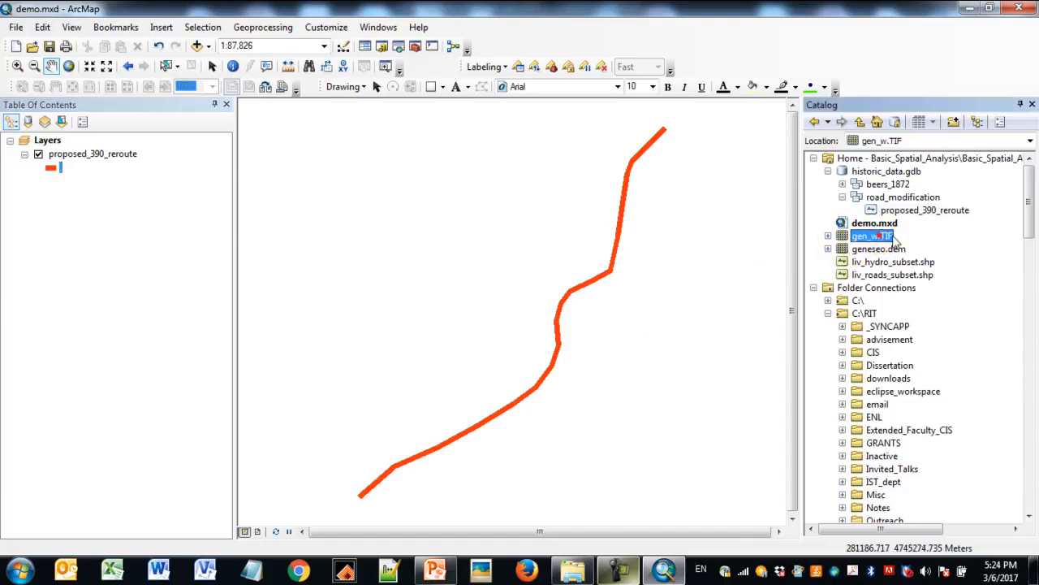
pyautogui.moveTo(877, 236)
pyautogui.mouseDown()
pyautogui.moveTo(756, 249)
pyautogui.moveTo(176, 242)
pyautogui.mouseUp()
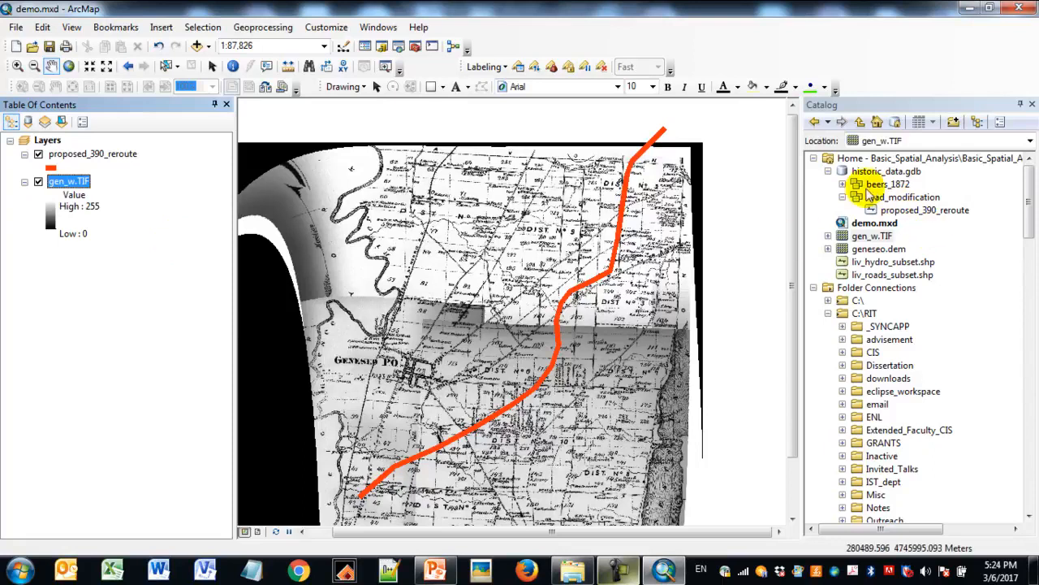
pyautogui.click(843, 185)
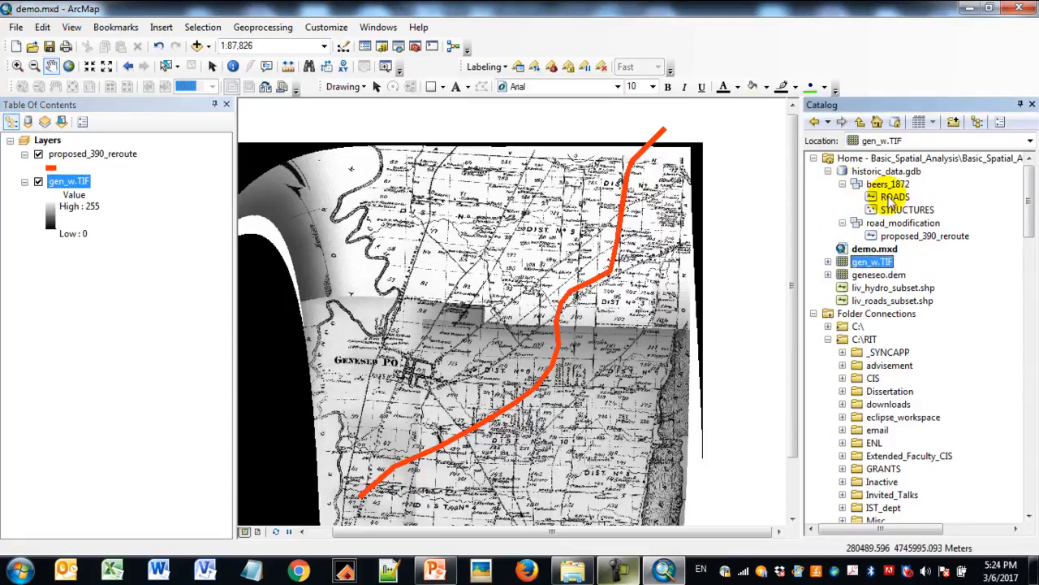
pyautogui.click(908, 209)
pyautogui.moveTo(912, 211); pyautogui.dragTo(121, 174)
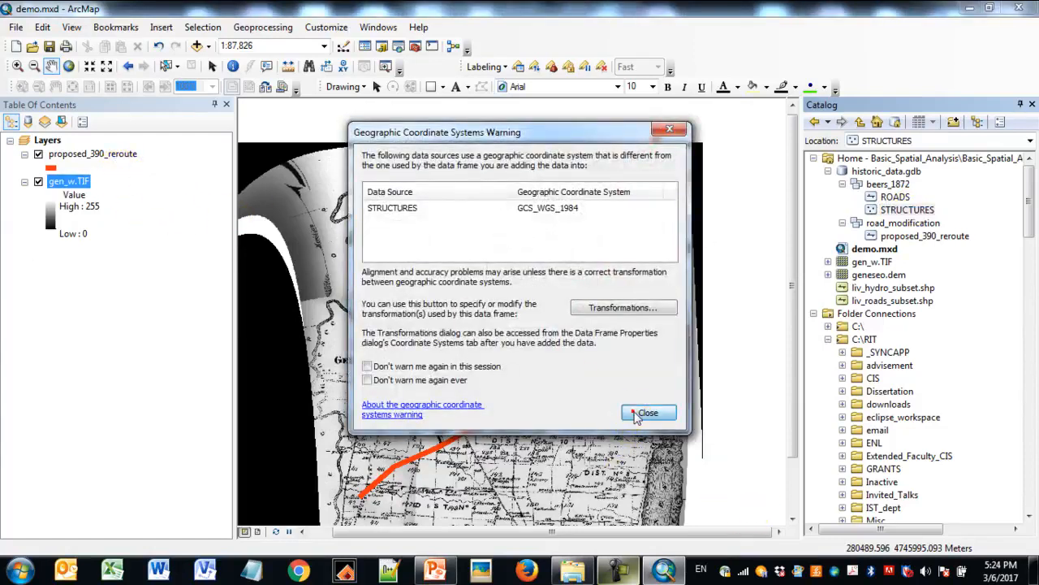
pyautogui.click(648, 413)
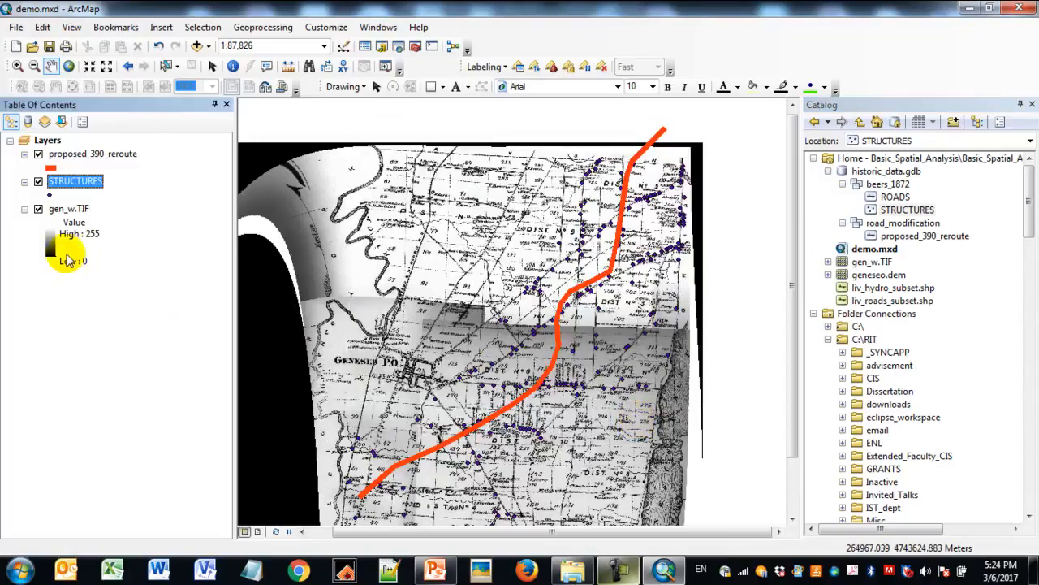
# - Change the STRUCTURES point symbol to red with a size of 7
pyautogui.click(49, 196)
pyautogui.click(662, 224)
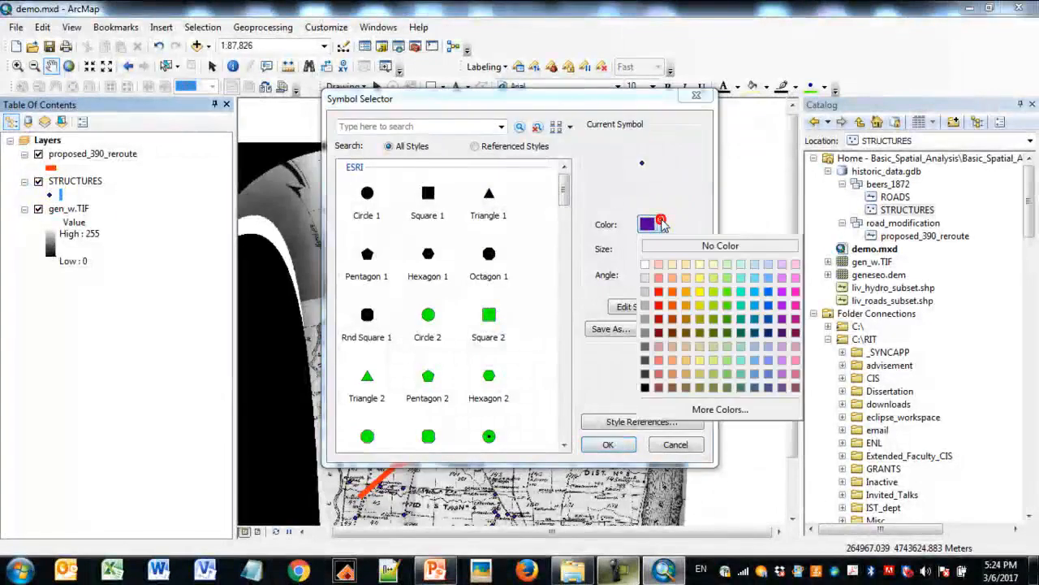
pyautogui.click(659, 294)
pyautogui.click(671, 247)
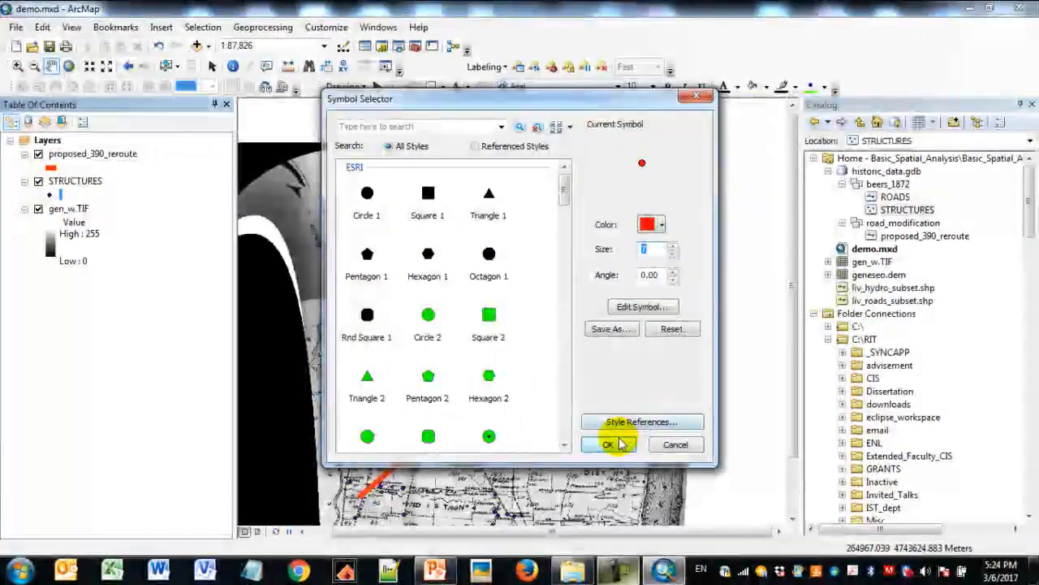
pyautogui.click(608, 444)
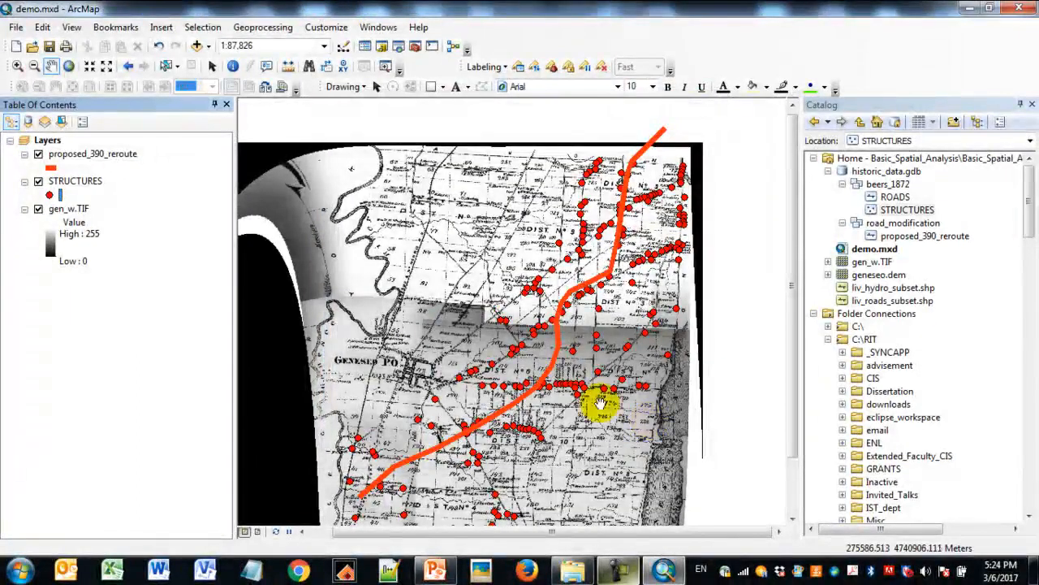
# - Add liv_hydro_subset.shp to the map between the proposed_390_reroute and STRUCTURES layers
pyautogui.click(16, 67)
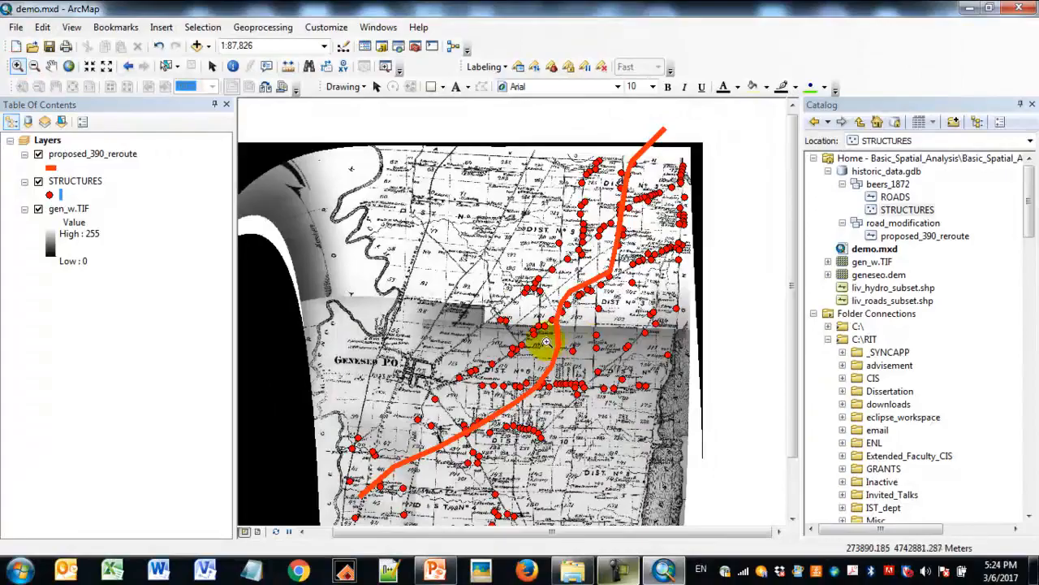
pyautogui.moveTo(523, 281); pyautogui.dragTo(602, 404)
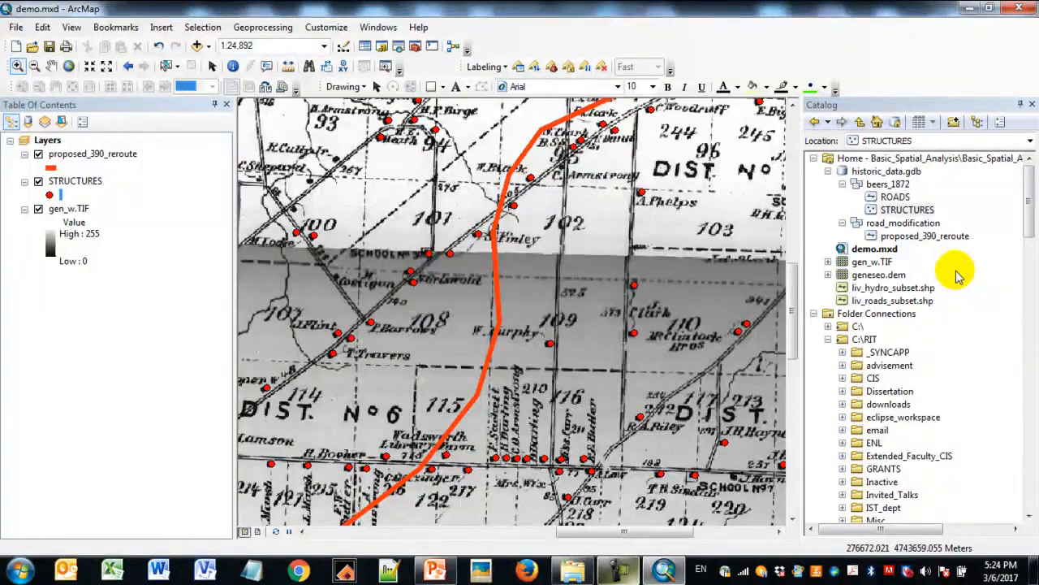
pyautogui.click(901, 288)
pyautogui.moveTo(916, 292); pyautogui.dragTo(109, 177)
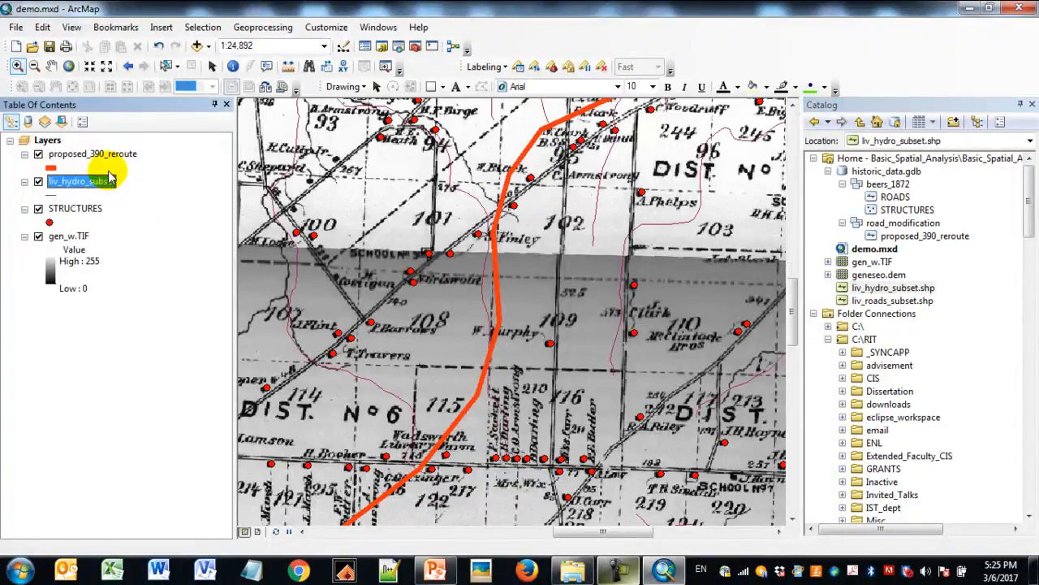
# - Symbolize the liv_hydro_subset lines with the Highway style in bright blue
pyautogui.click(51, 195)
pyautogui.click(366, 199)
pyautogui.click(664, 225)
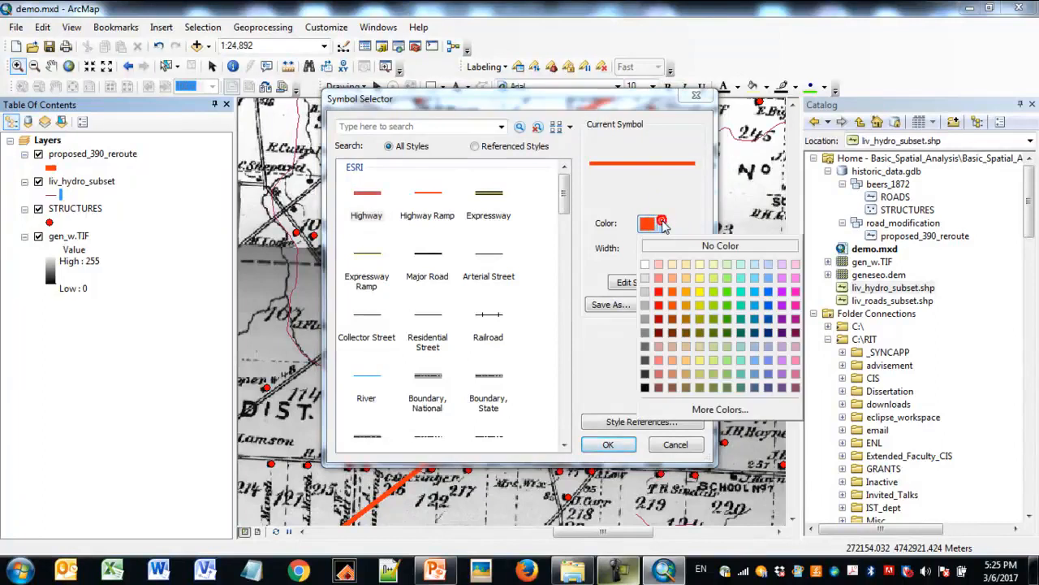
pyautogui.click(754, 303)
pyautogui.click(619, 442)
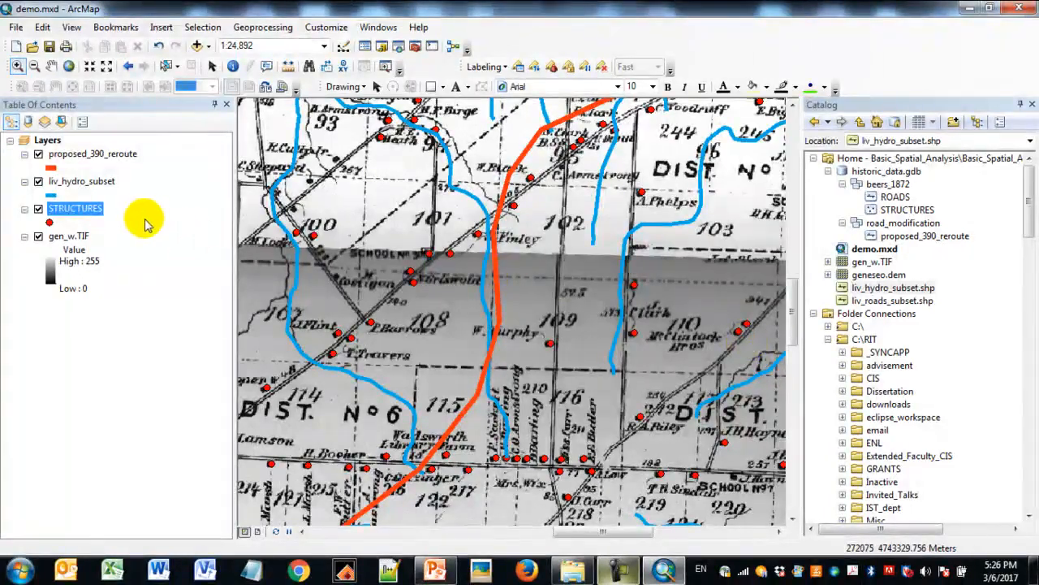
# - Add a Short Integer field named struc_val to the STRUCTURES attribute table
pyautogui.rightClick(82, 218)
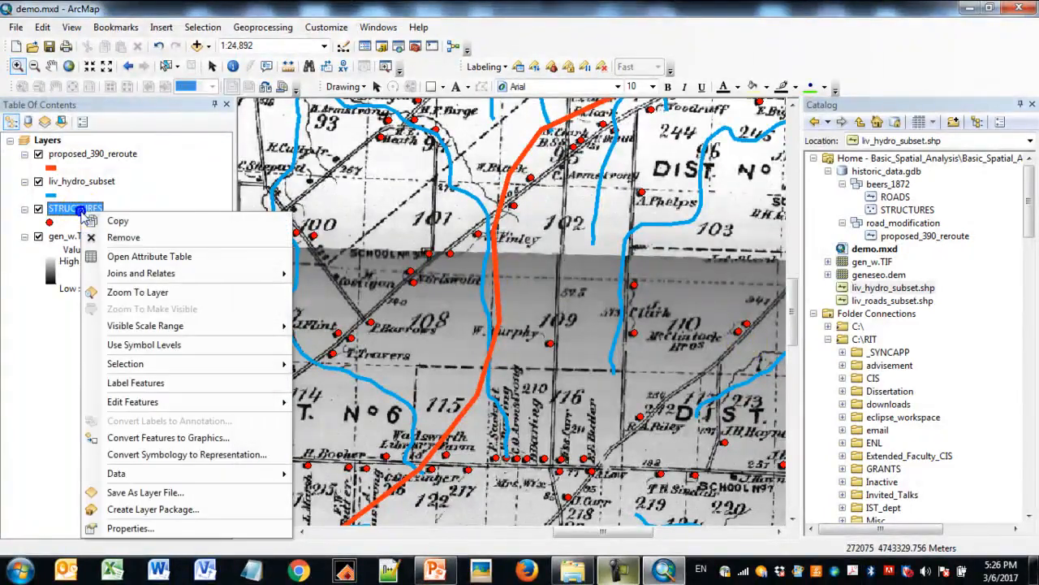
pyautogui.click(204, 260)
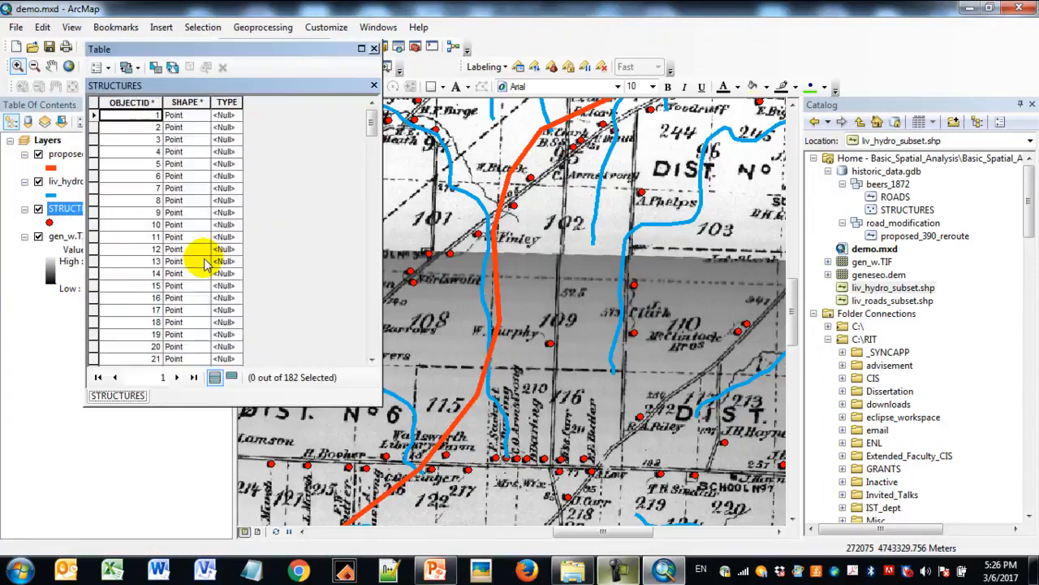
pyautogui.click(106, 66)
pyautogui.click(134, 172)
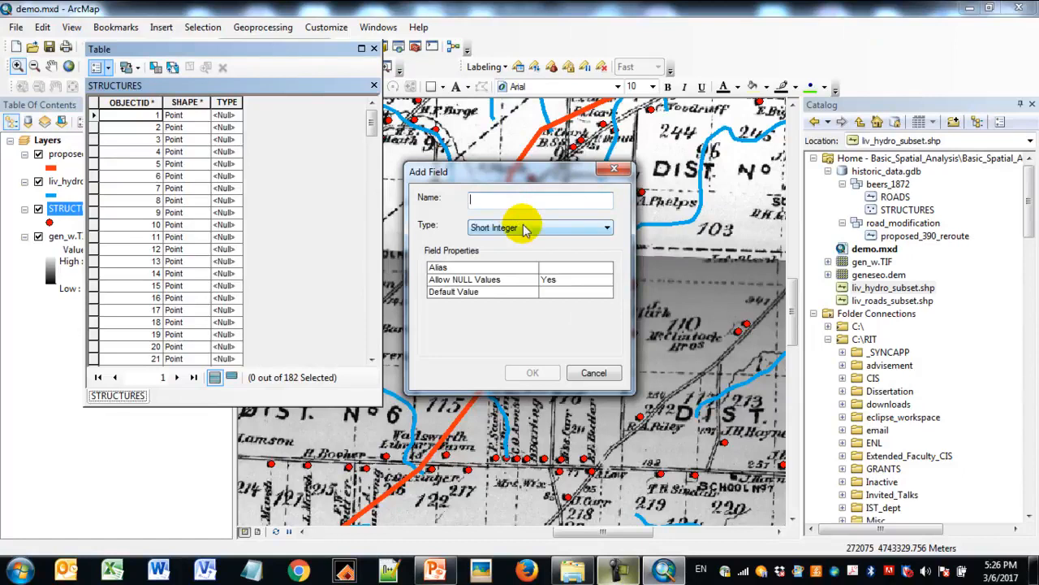
pyautogui.write('struc_val')
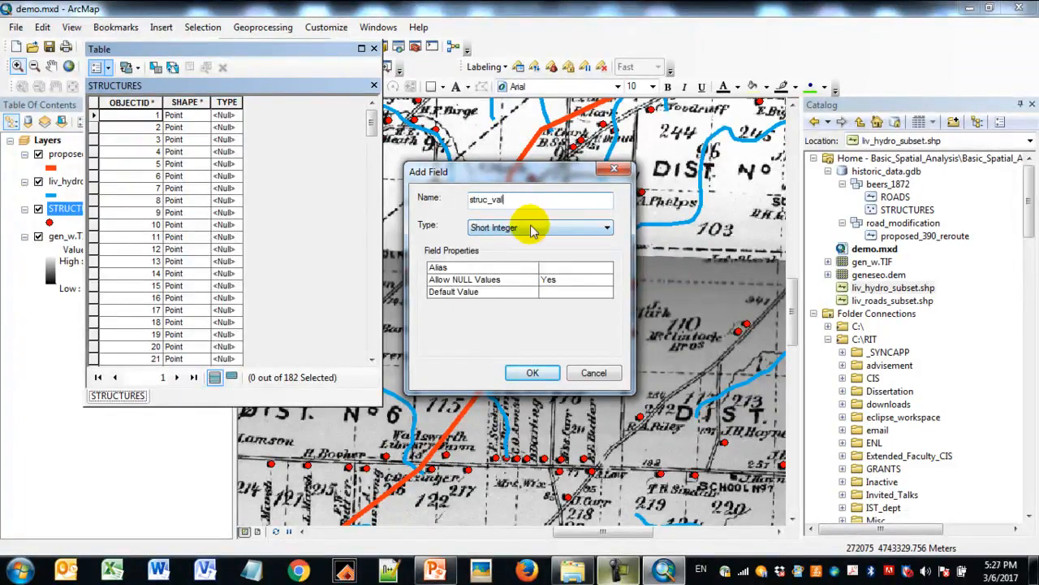
pyautogui.click(537, 372)
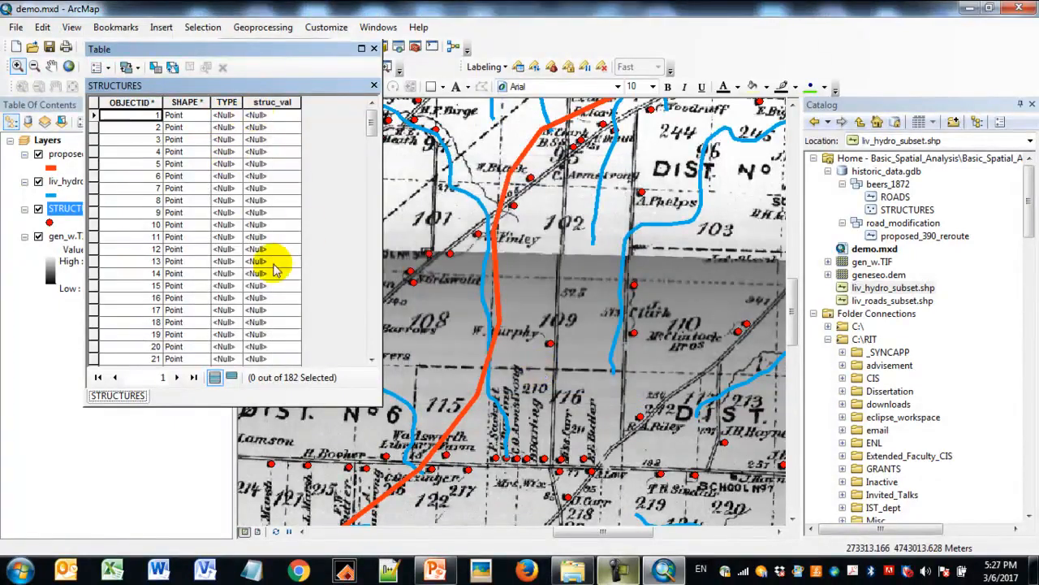
# - Calculate the struc_val field as 10 for all STRUCTURES records and close the attribute table
pyautogui.click(279, 106)
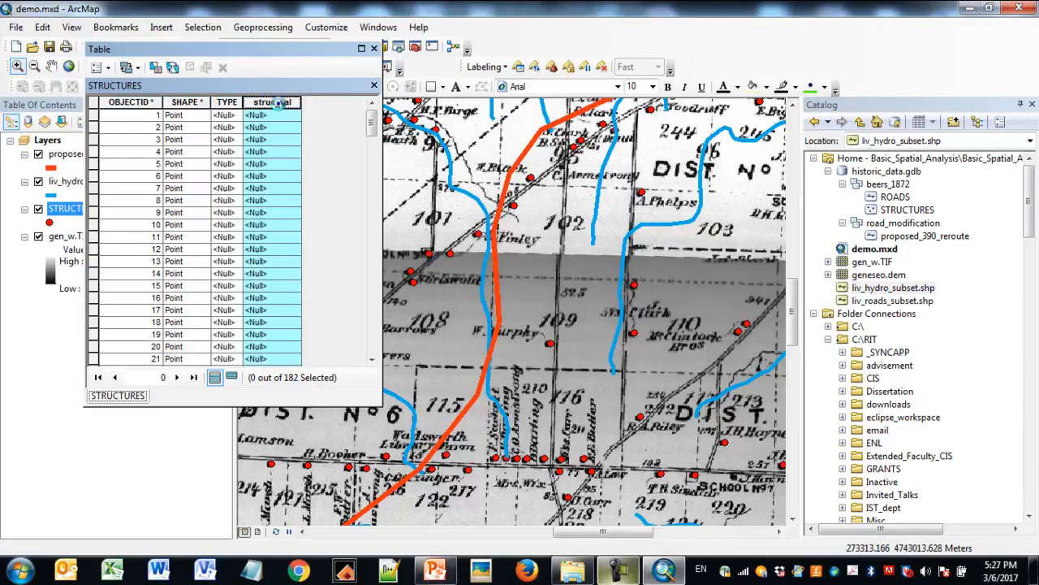
pyautogui.rightClick(280, 110)
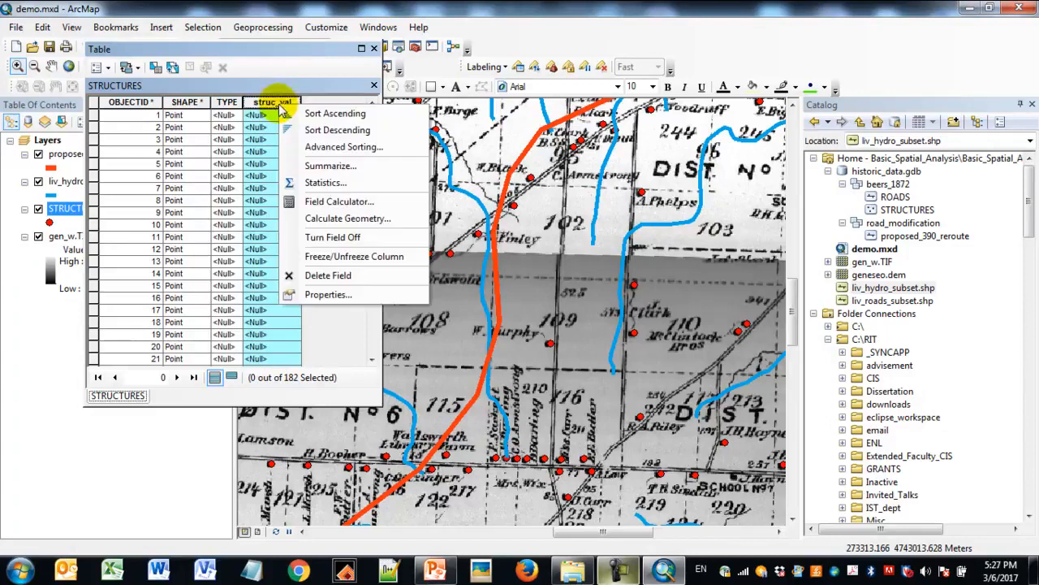
pyautogui.click(347, 203)
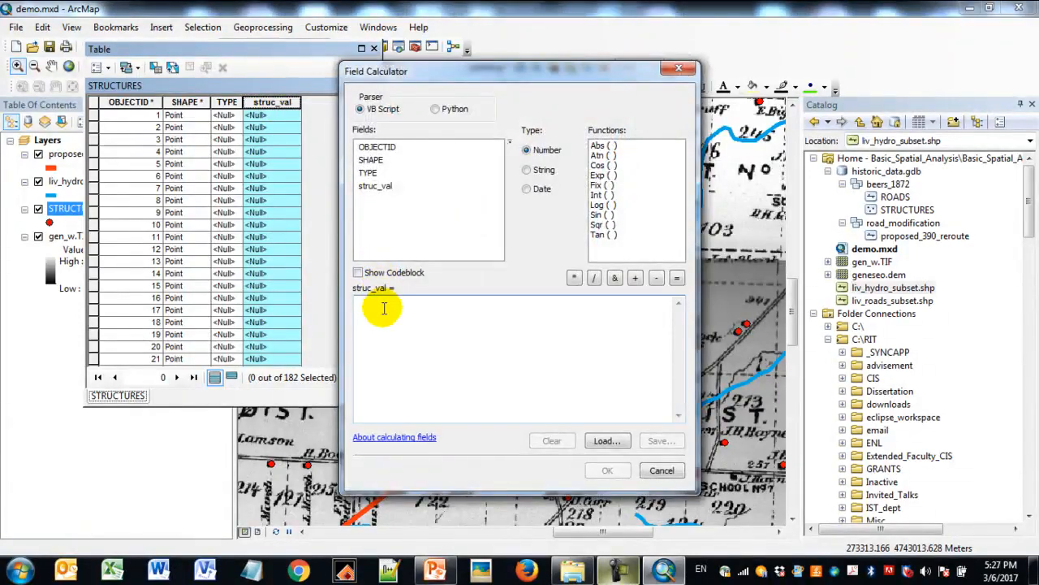
pyautogui.write('10')
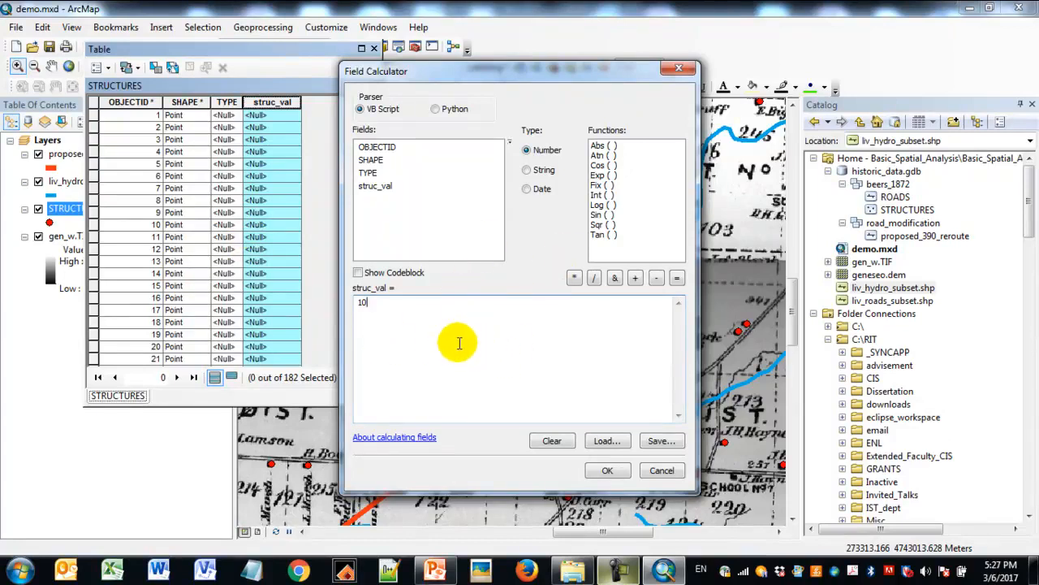
pyautogui.click(608, 472)
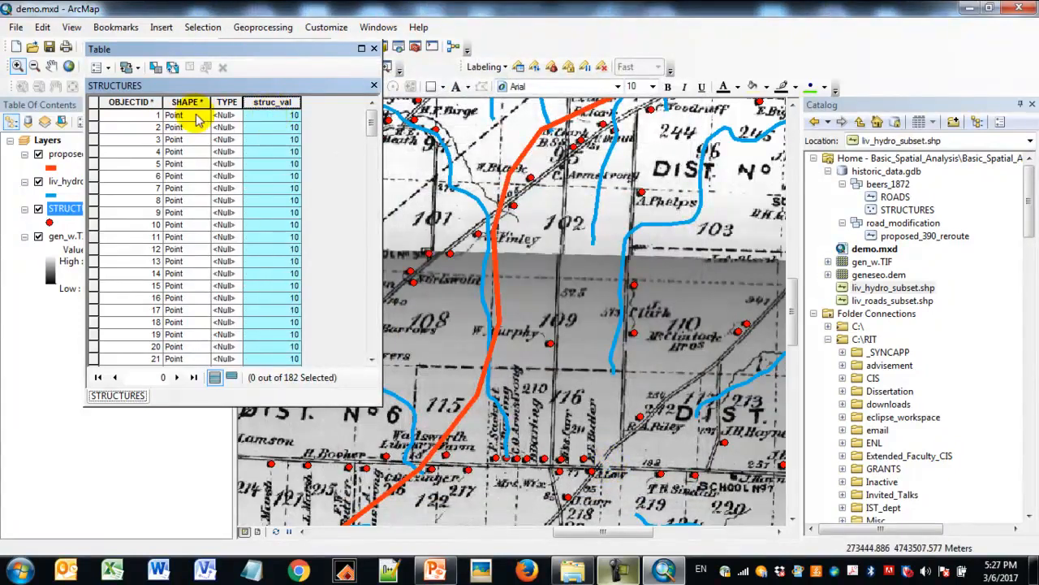
pyautogui.click(285, 103)
pyautogui.click(288, 117)
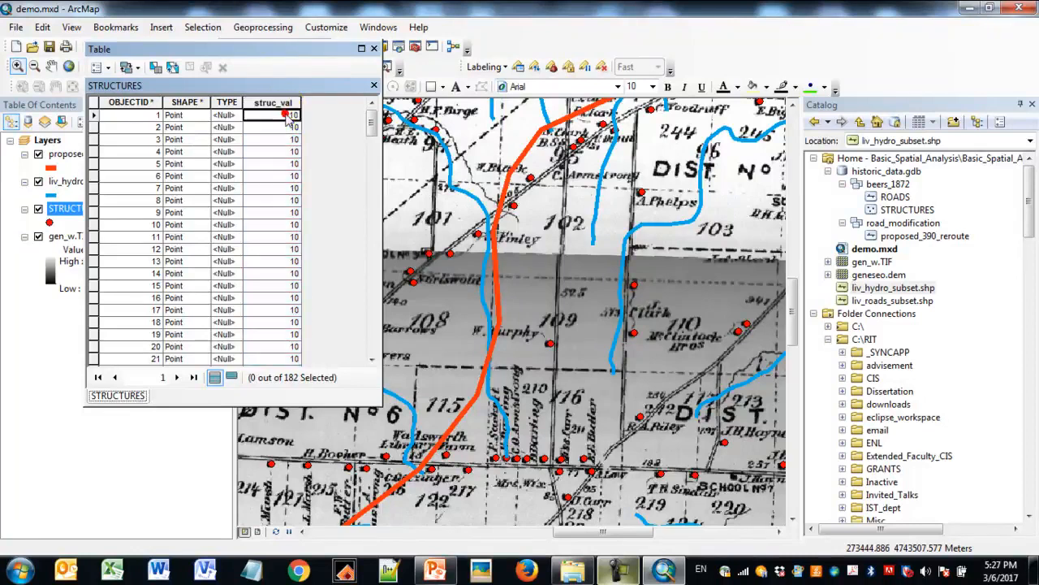
pyautogui.click(373, 50)
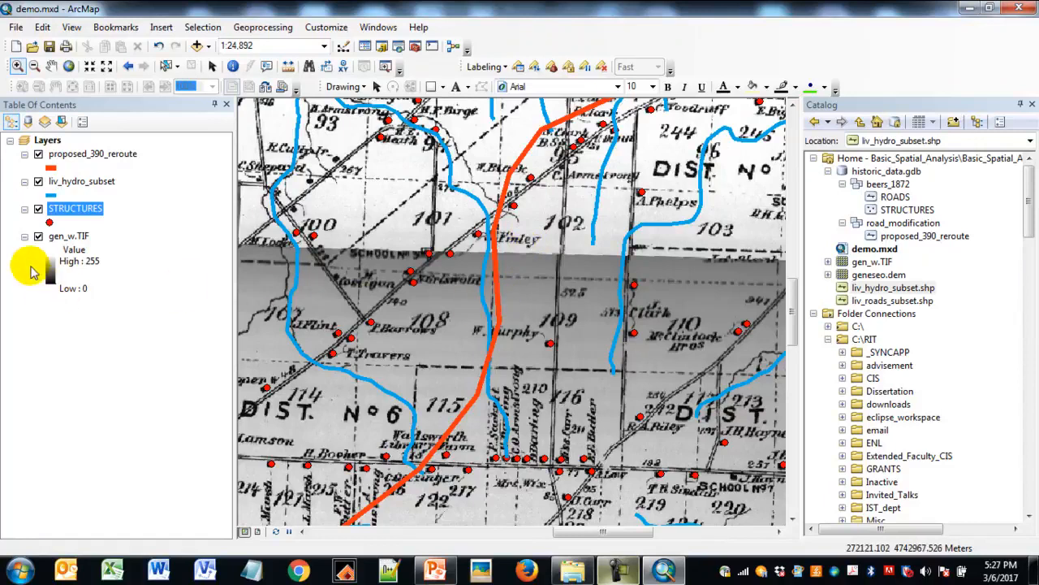
# - Turn off the gen_w.TIF, STRUCTURES and liv_hydro_subset layers and zoom to the full extent of proposed_390_reroute
pyautogui.click(38, 237)
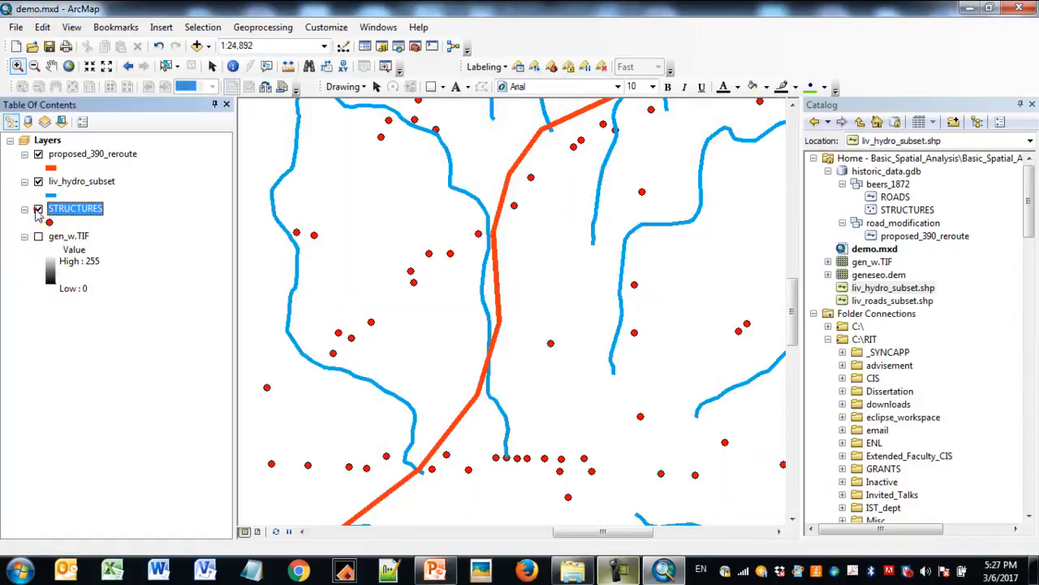
pyautogui.click(37, 210)
pyautogui.click(38, 181)
pyautogui.click(79, 154)
pyautogui.rightClick(78, 154)
pyautogui.click(124, 236)
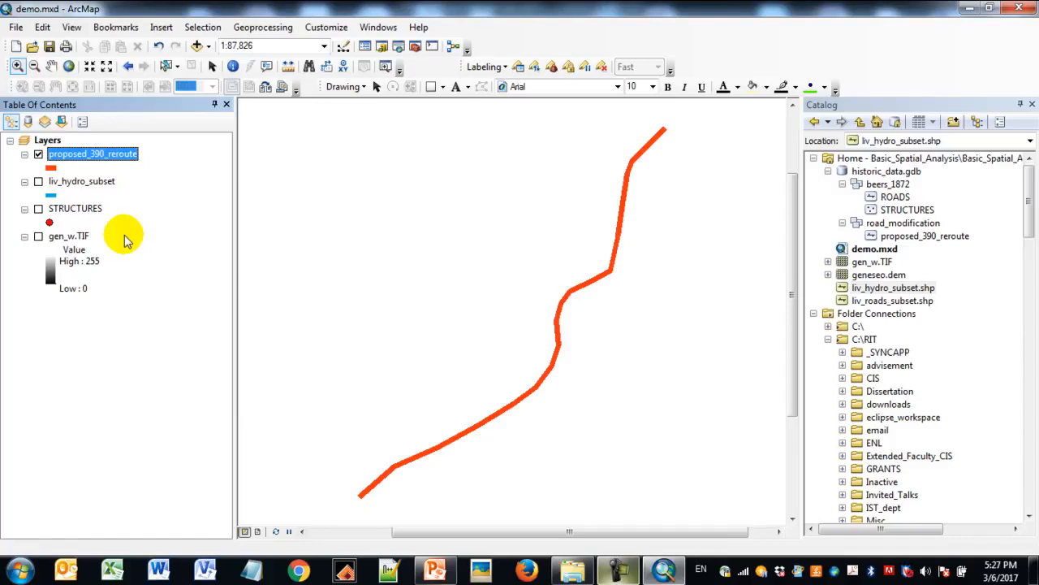
# - Search the local tools for buffer
pyautogui.click(286, 29)
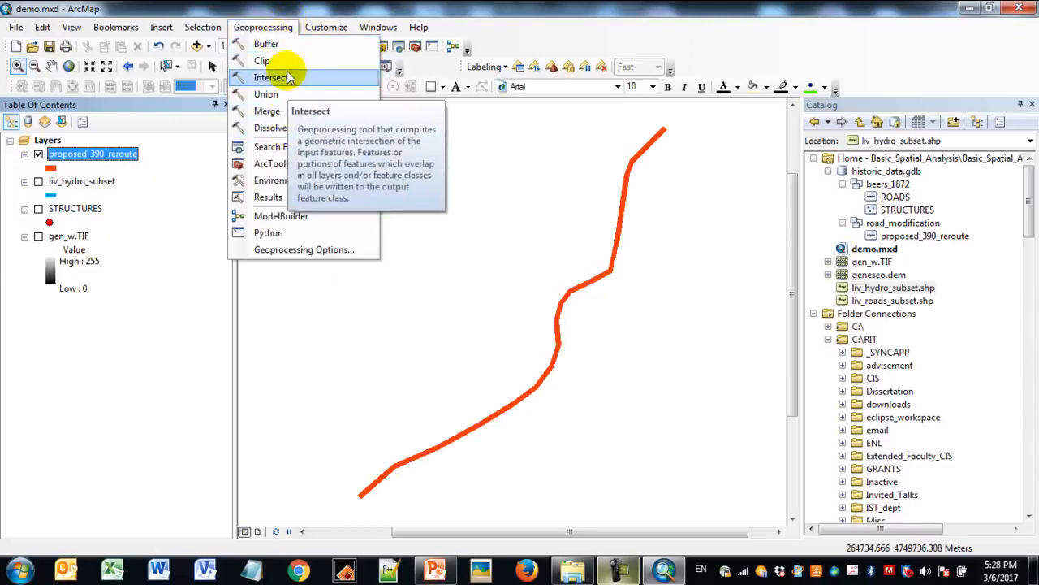
pyautogui.click(631, 7)
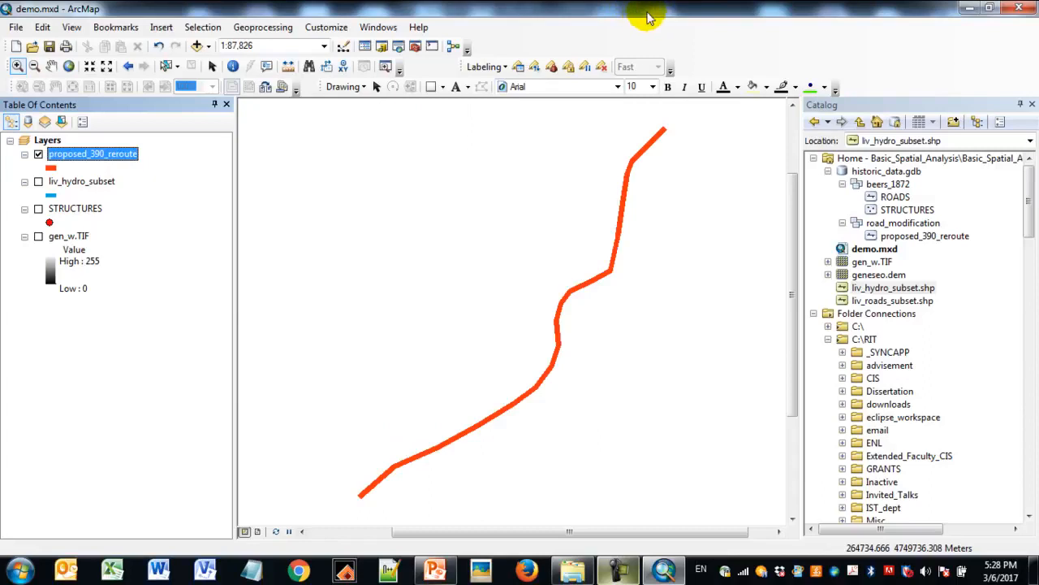
pyautogui.click(400, 48)
pyautogui.click(605, 162)
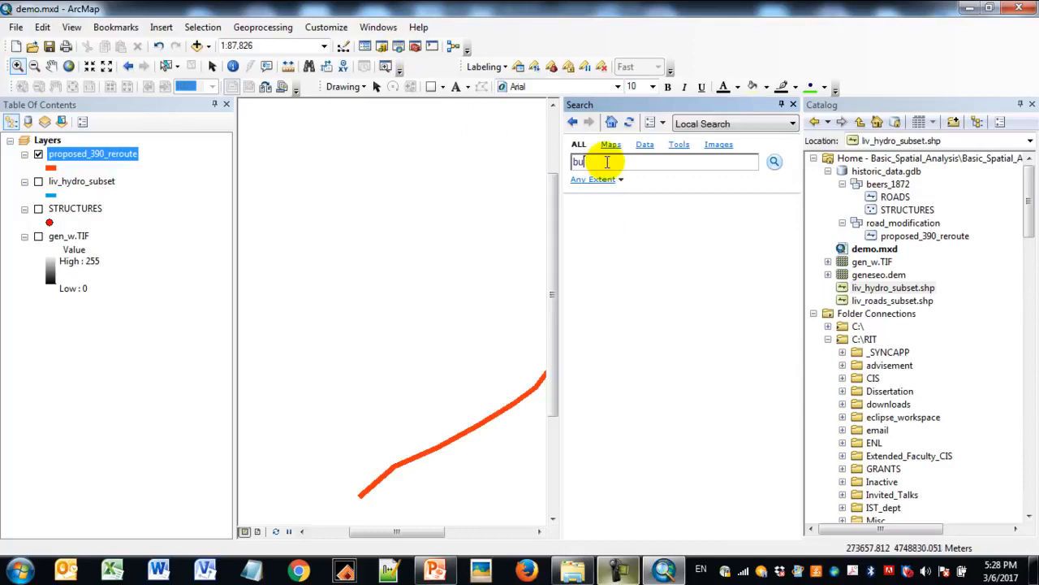
pyautogui.press('Return')
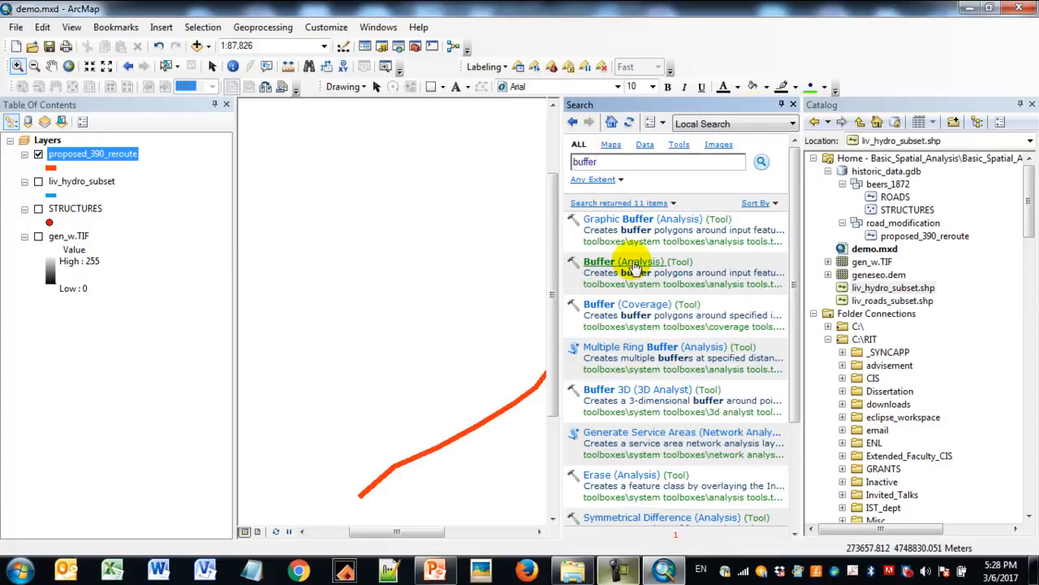
# - Locate the Buffer tool in ArcToolbox's Proximity toolset under Analysis Tools, and close the toolbox
pyautogui.click(416, 47)
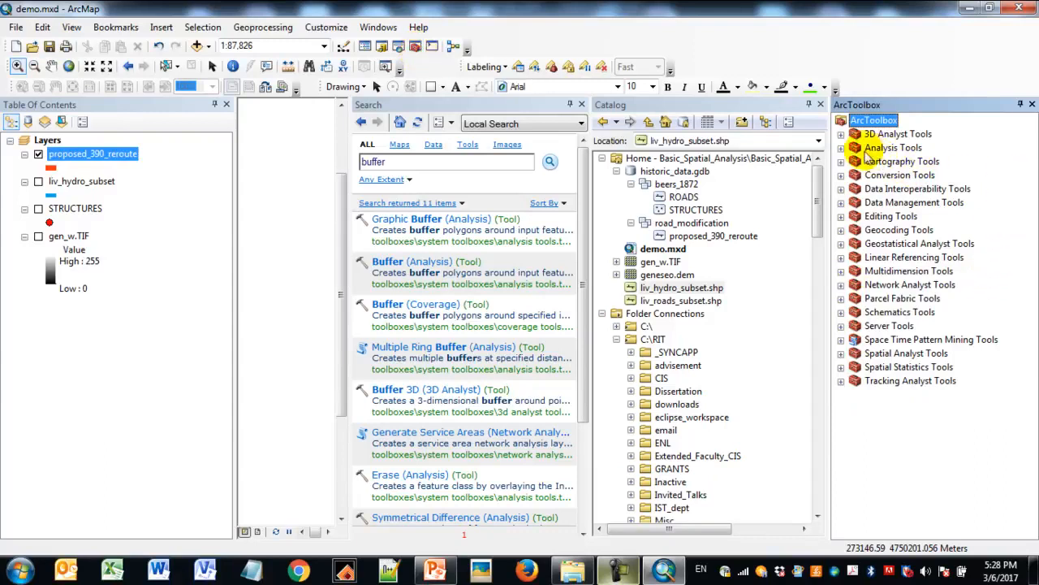
pyautogui.click(841, 148)
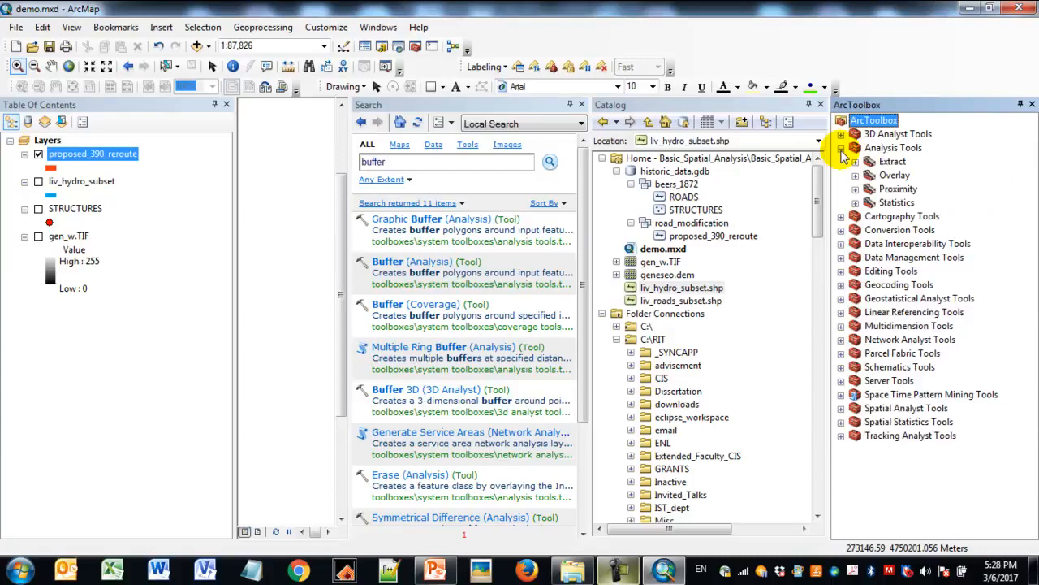
pyautogui.click(855, 189)
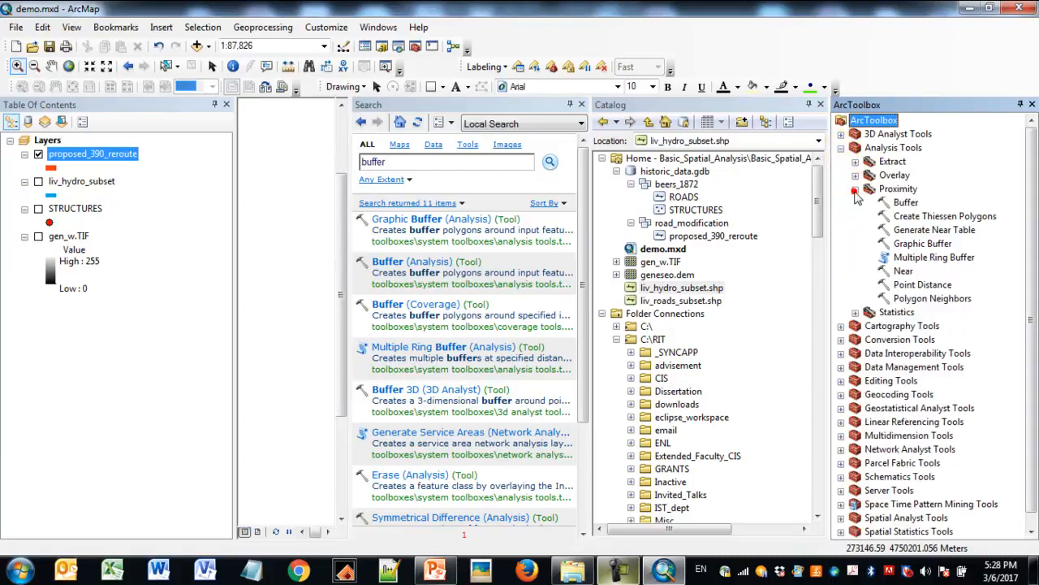
pyautogui.click(905, 203)
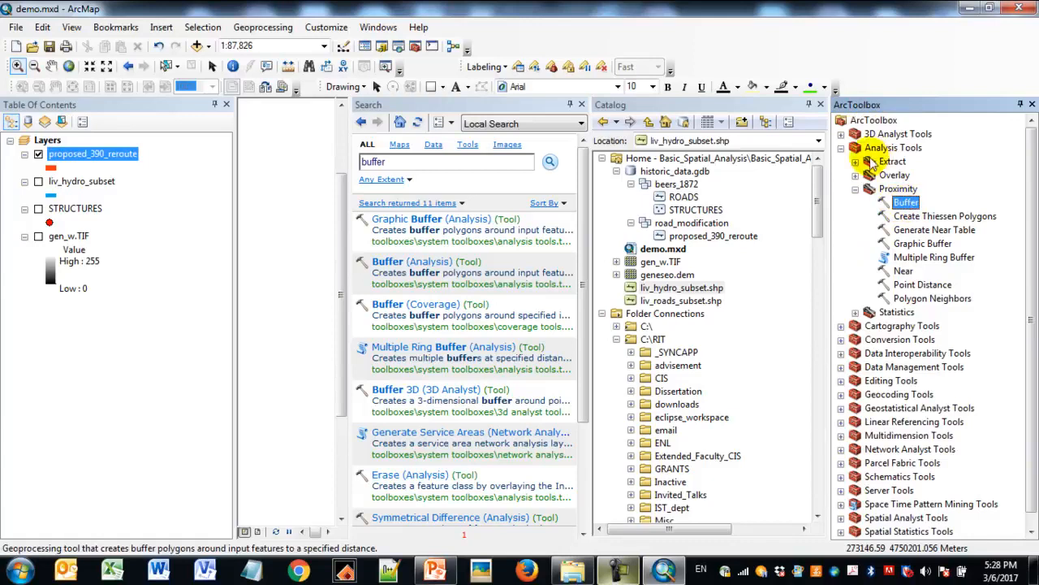
pyautogui.click(447, 164)
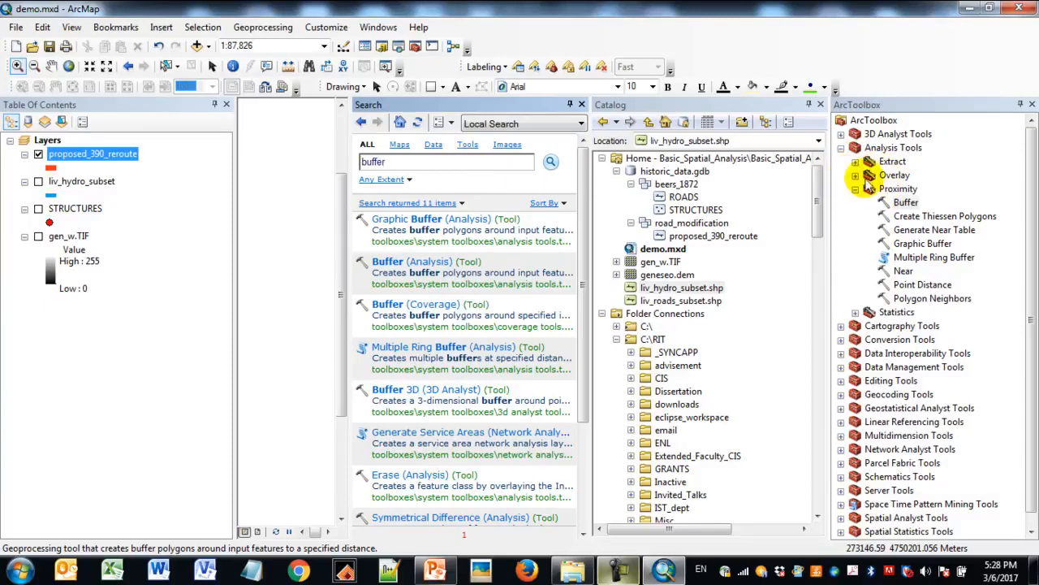
pyautogui.click(1032, 105)
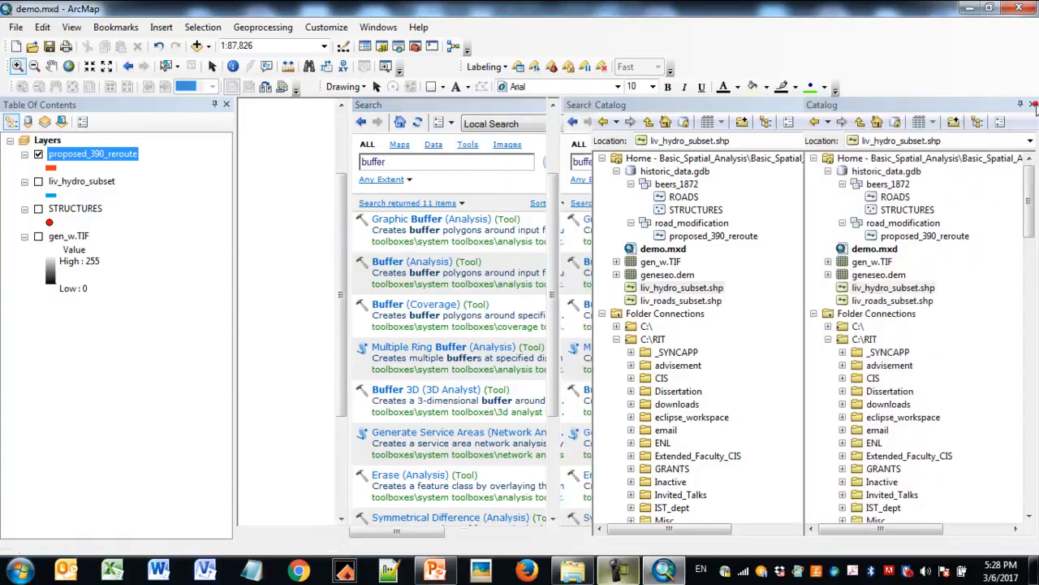
# - Open the Buffer (Analysis) tool and choose proposed_390_reroute as its input features
pyautogui.click(262, 27)
pyautogui.click(266, 43)
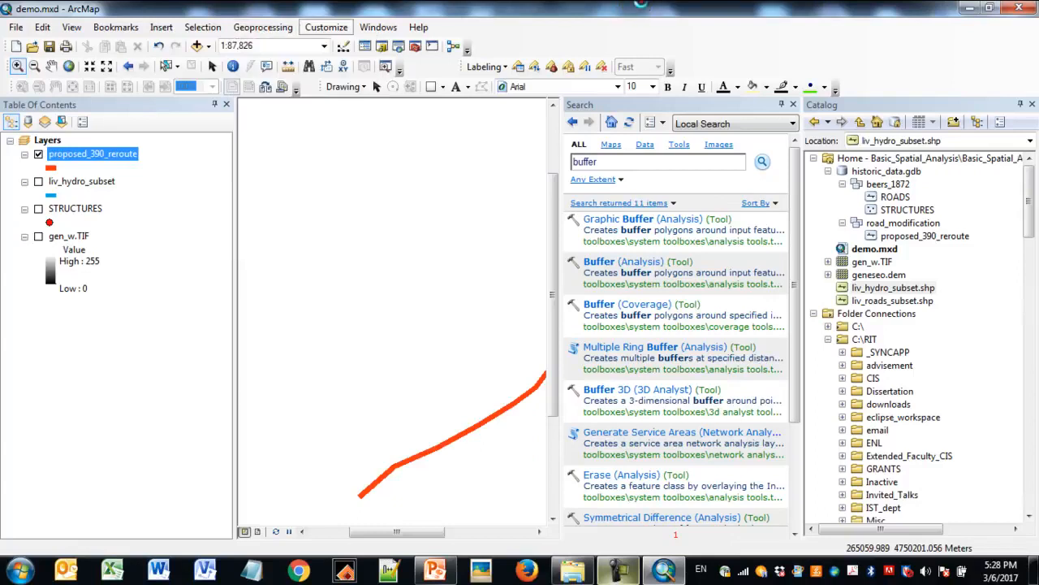
pyautogui.click(645, 262)
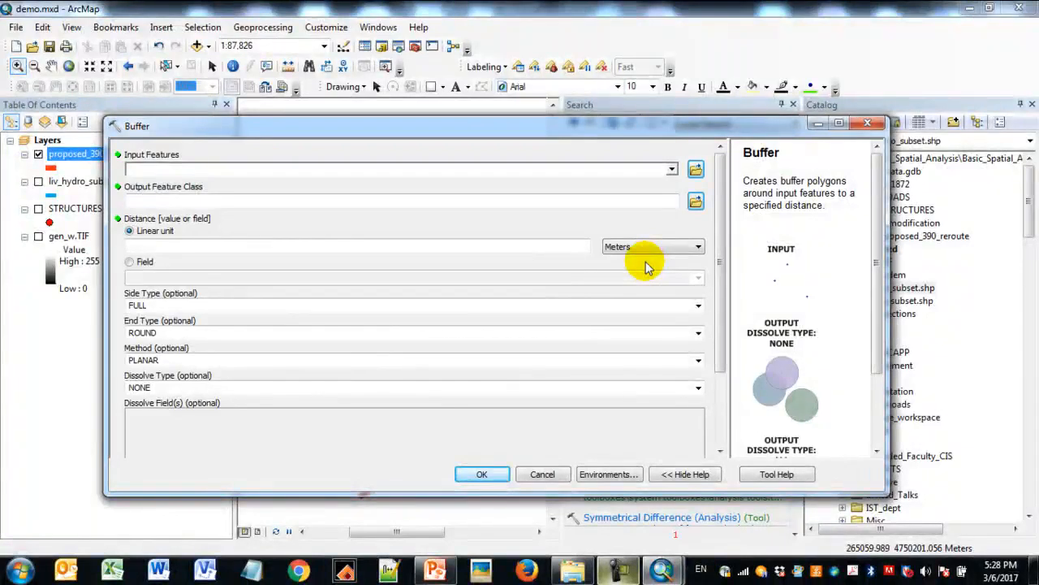
pyautogui.click(672, 171)
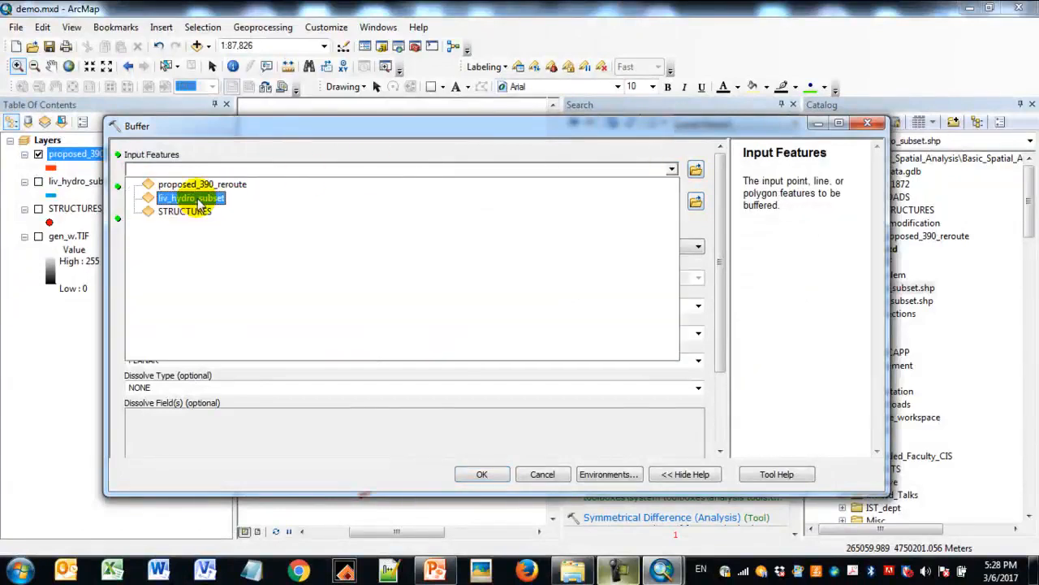
pyautogui.click(241, 185)
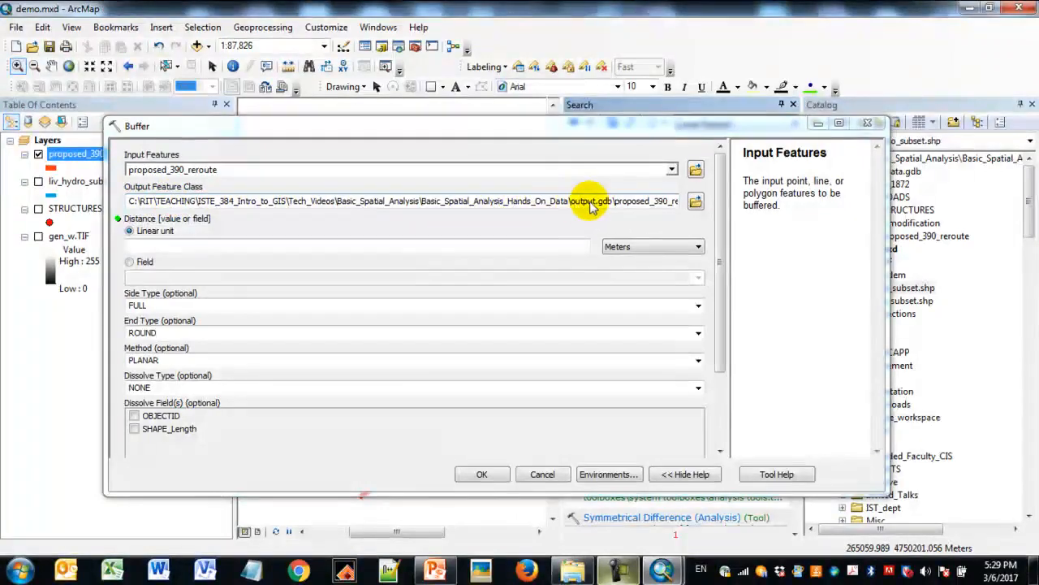
pyautogui.click(671, 204)
pyautogui.doubleClick(665, 206)
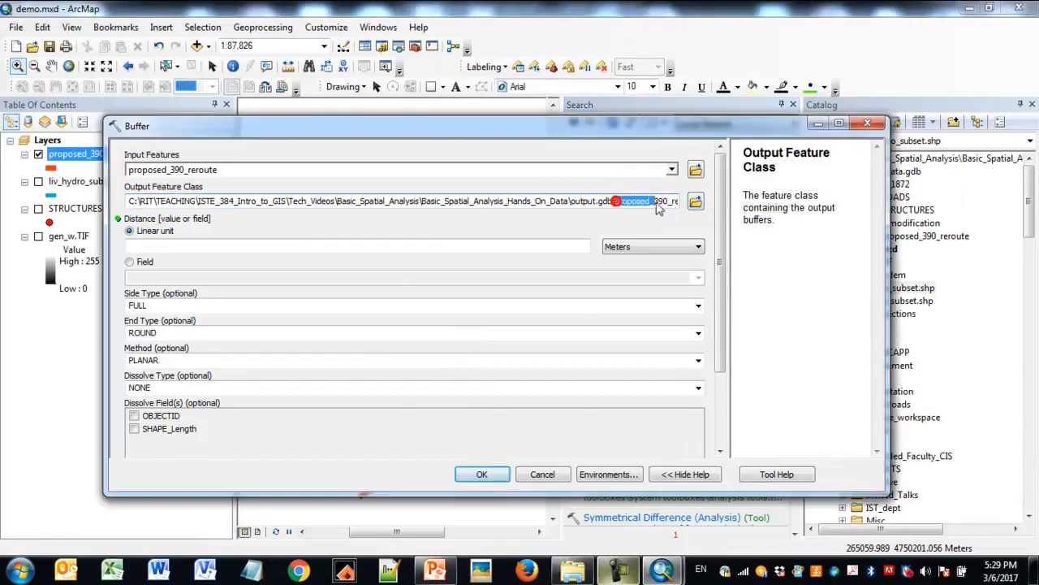
pyautogui.click(664, 205)
pyautogui.moveTo(564, 203); pyautogui.dragTo(650, 209)
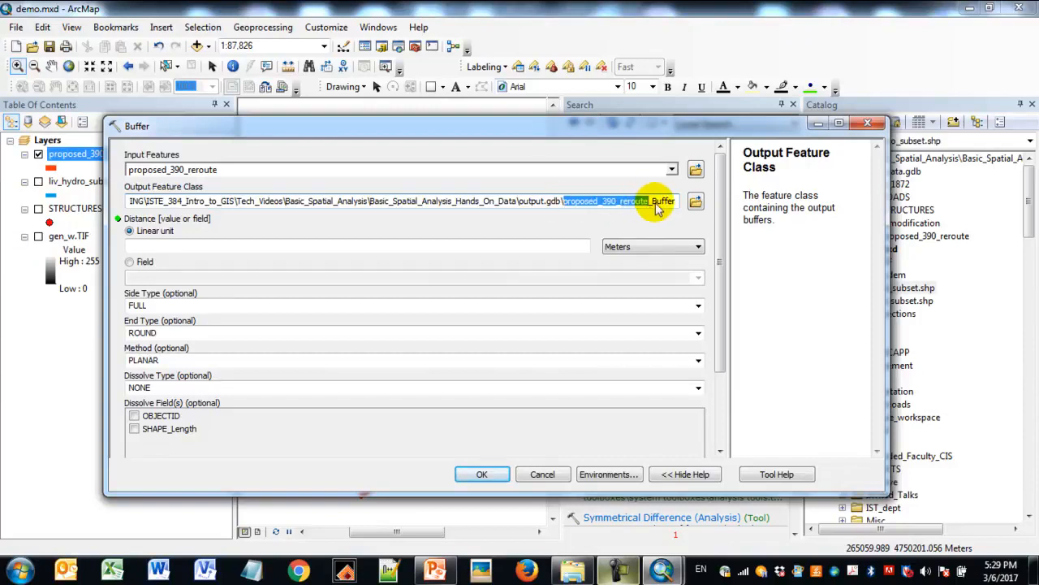
# - Set the buffer's linear distance to 500 feet
pyautogui.click(255, 247)
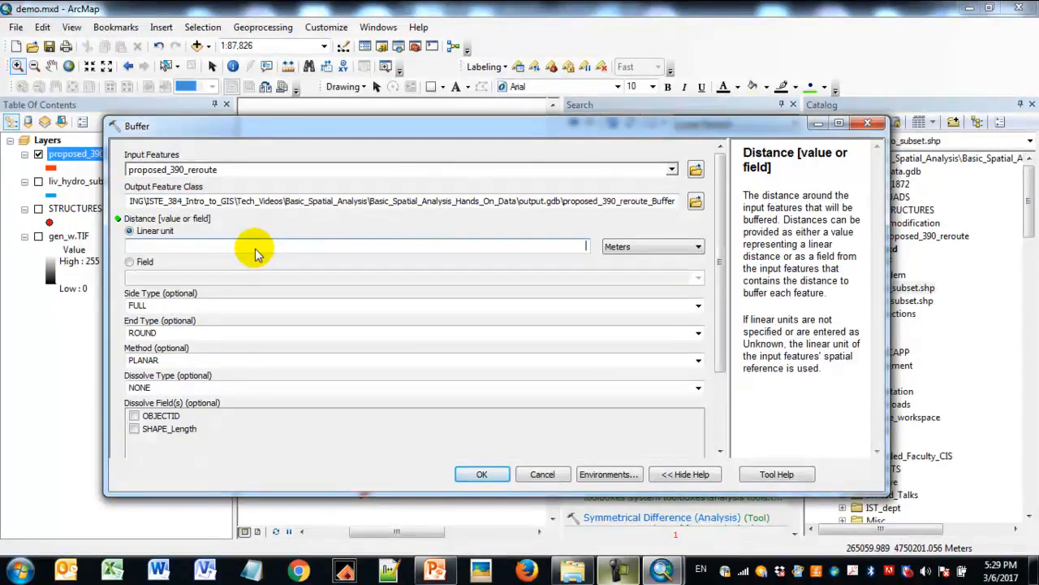
pyautogui.write('500')
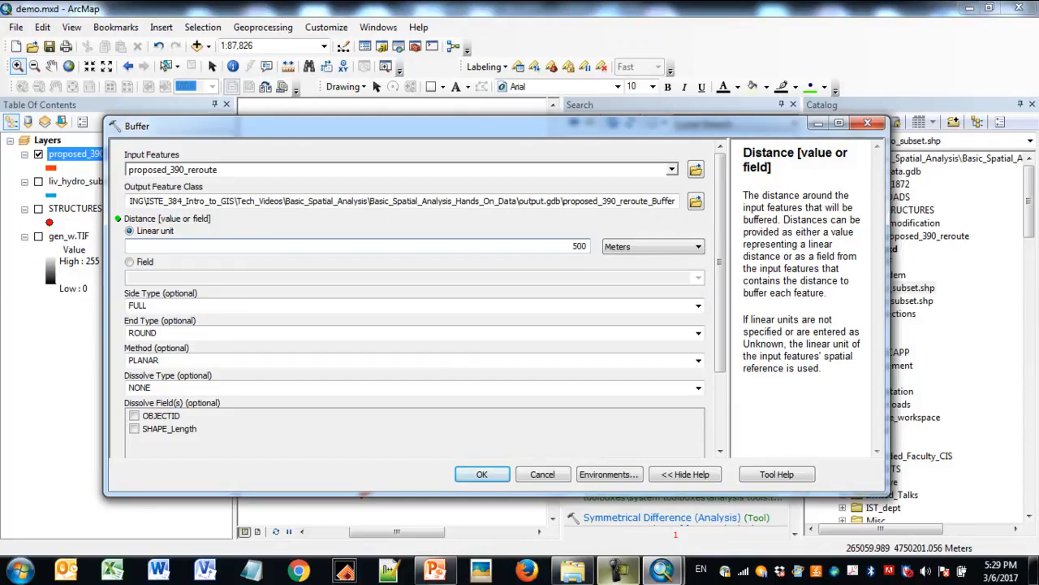
pyautogui.click(624, 246)
pyautogui.click(631, 290)
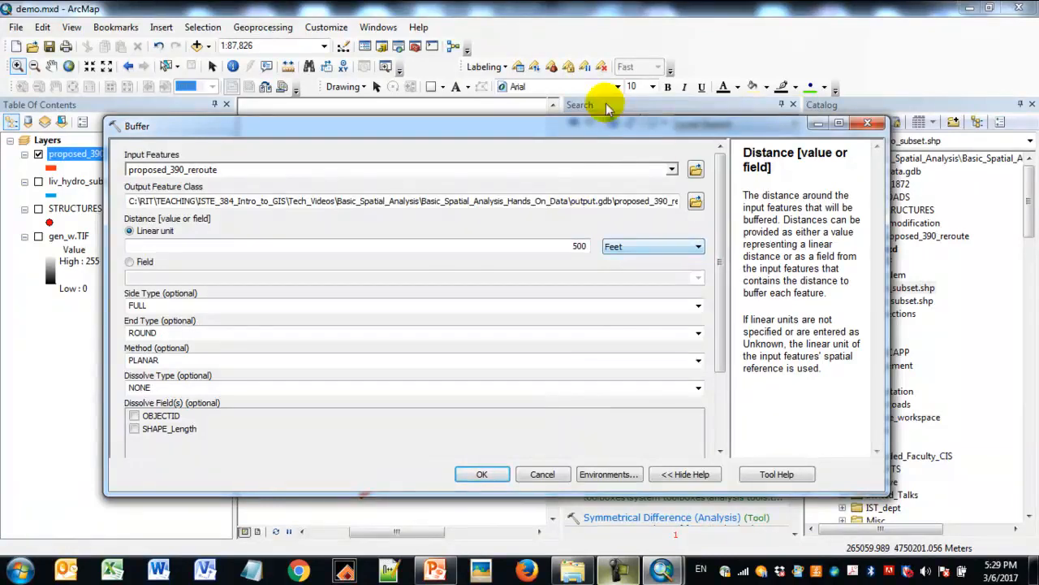
# - Close the Search window, arrange the Buffer dialog beside the reroute line, and run the buffer on proposed_390_reroute
pyautogui.moveTo(510, 128); pyautogui.dragTo(437, 62)
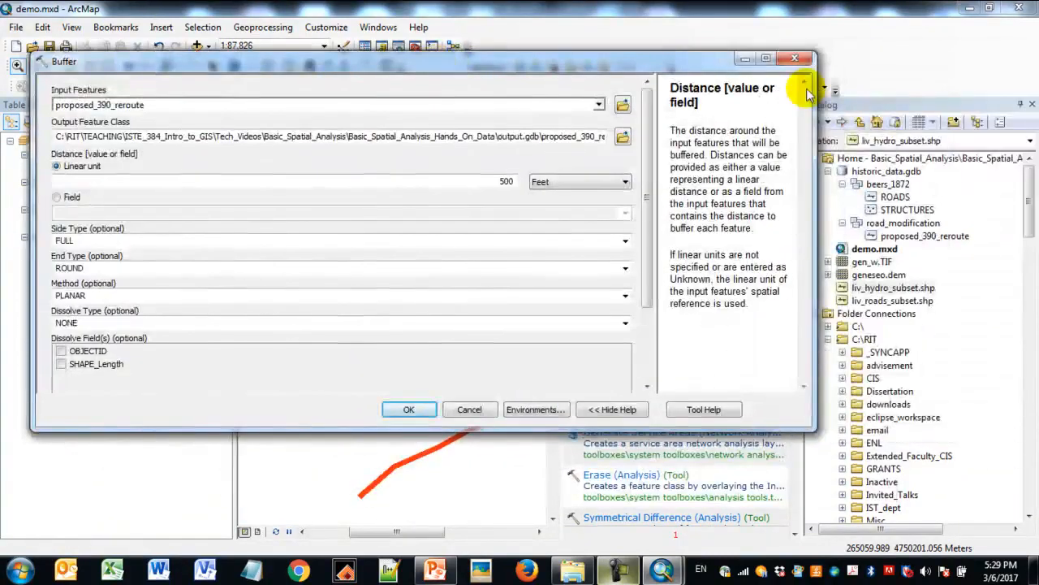
pyautogui.moveTo(813, 96); pyautogui.dragTo(354, 109)
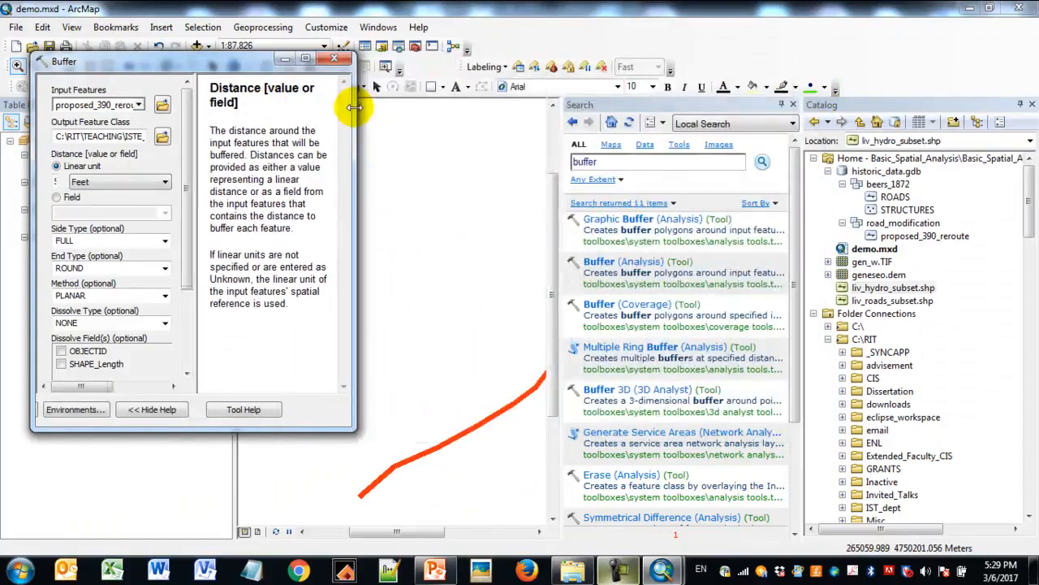
pyautogui.click(793, 104)
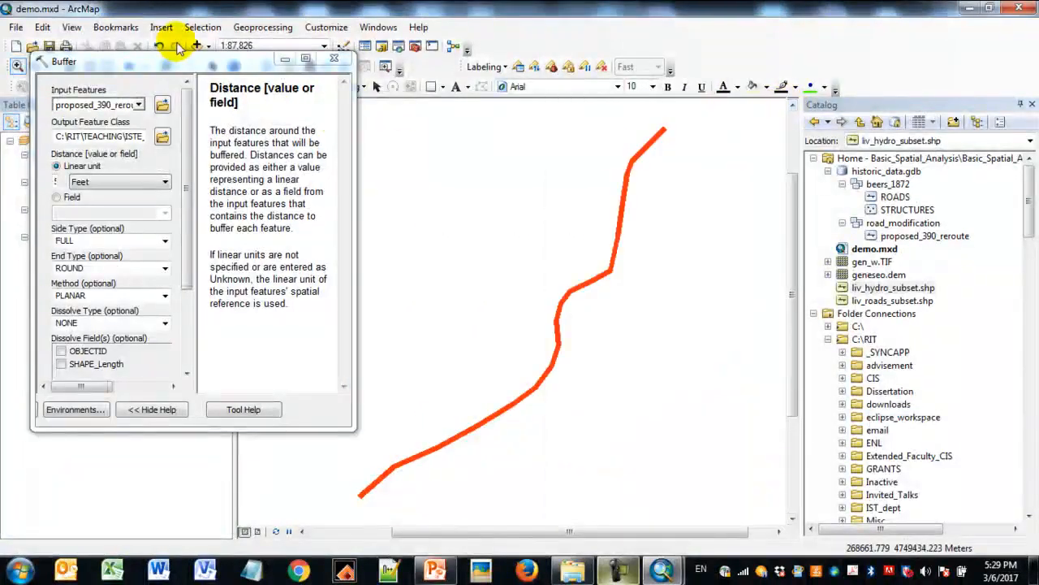
pyautogui.moveTo(180, 67); pyautogui.dragTo(164, 49)
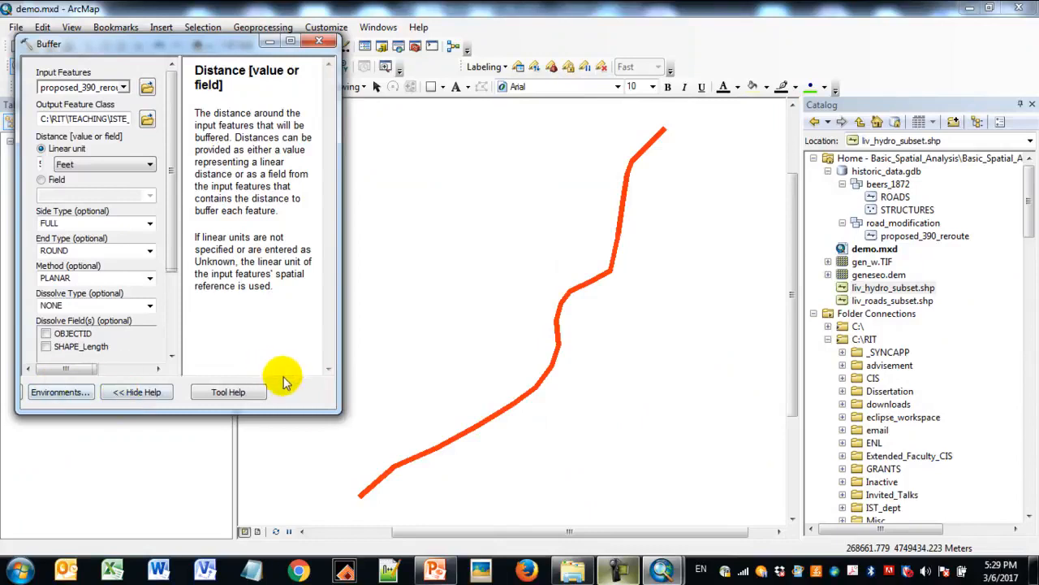
pyautogui.moveTo(328, 413); pyautogui.dragTo(462, 449)
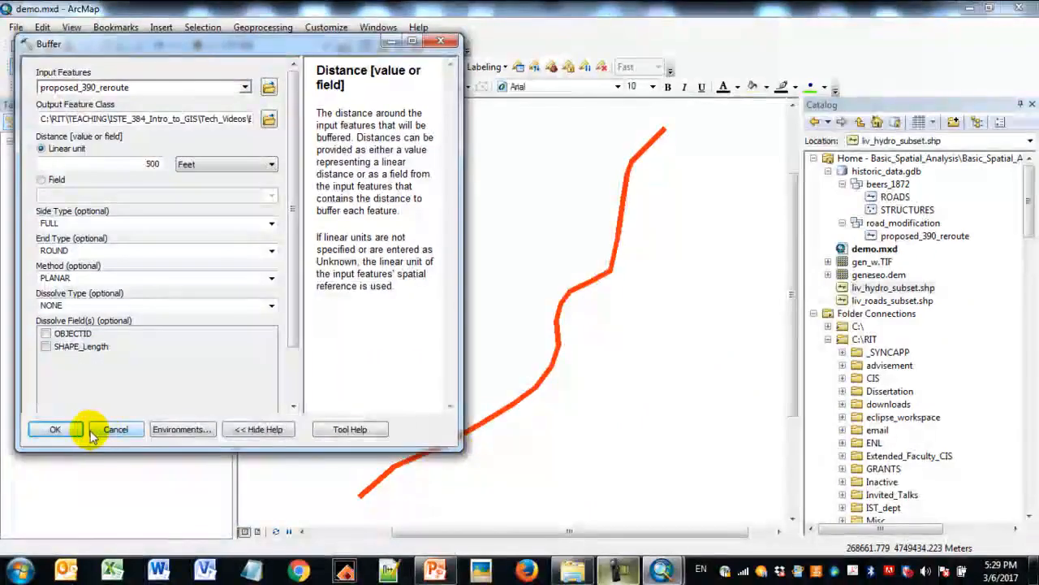
pyautogui.click(55, 430)
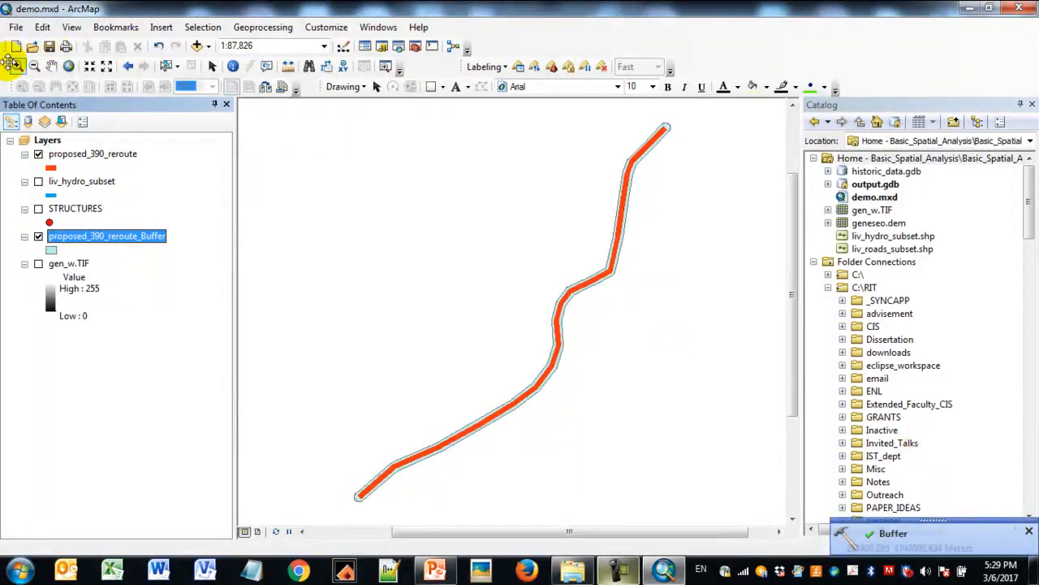
# - Inspect the rounded northeastern end of the reroute buffer up close and save the map document
pyautogui.click(16, 68)
pyautogui.moveTo(591, 116); pyautogui.dragTo(709, 173)
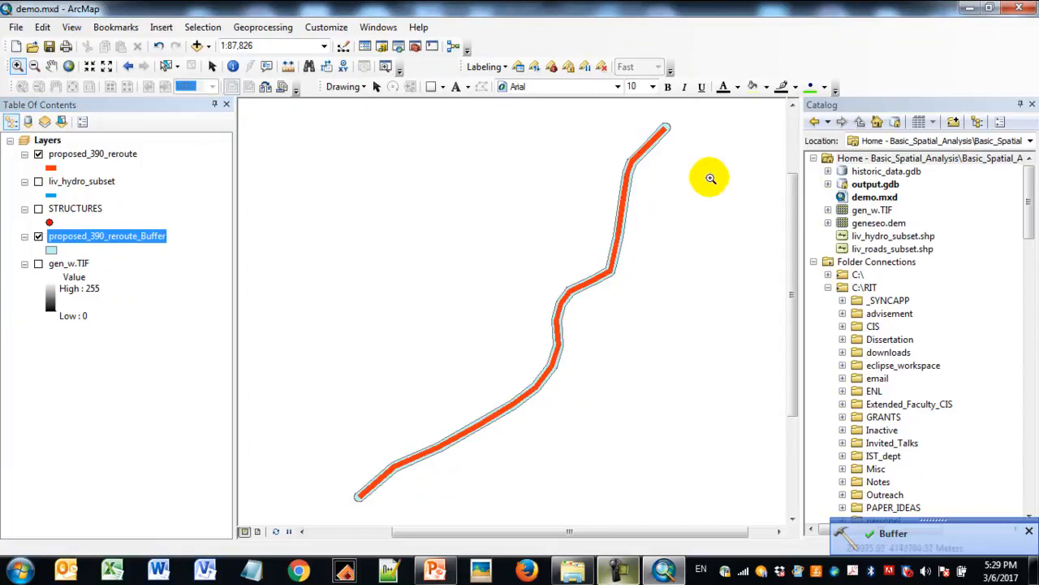
pyautogui.moveTo(493, 201); pyautogui.dragTo(628, 279)
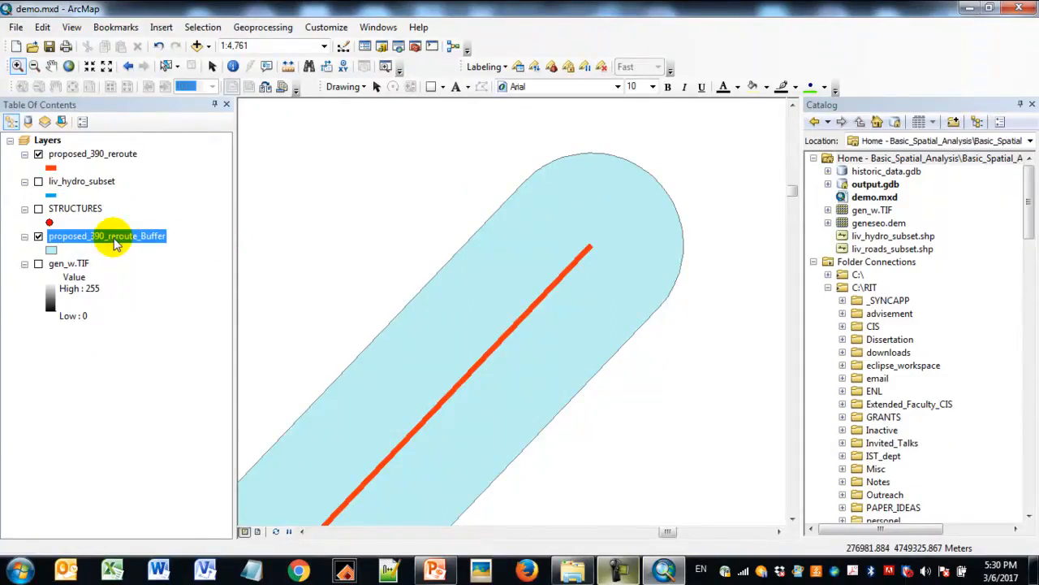
pyautogui.click(49, 47)
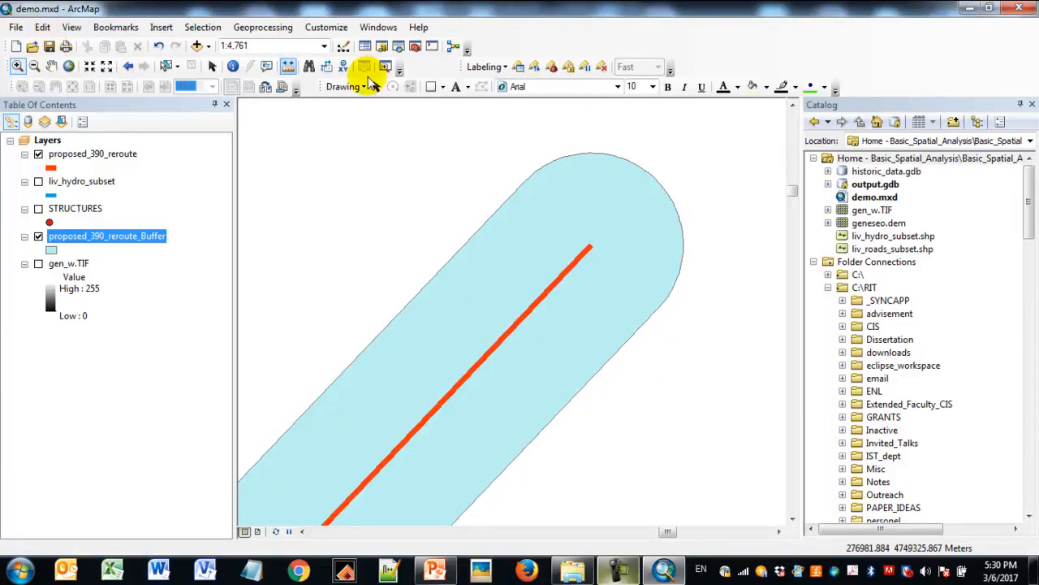
pyautogui.click(618, 571)
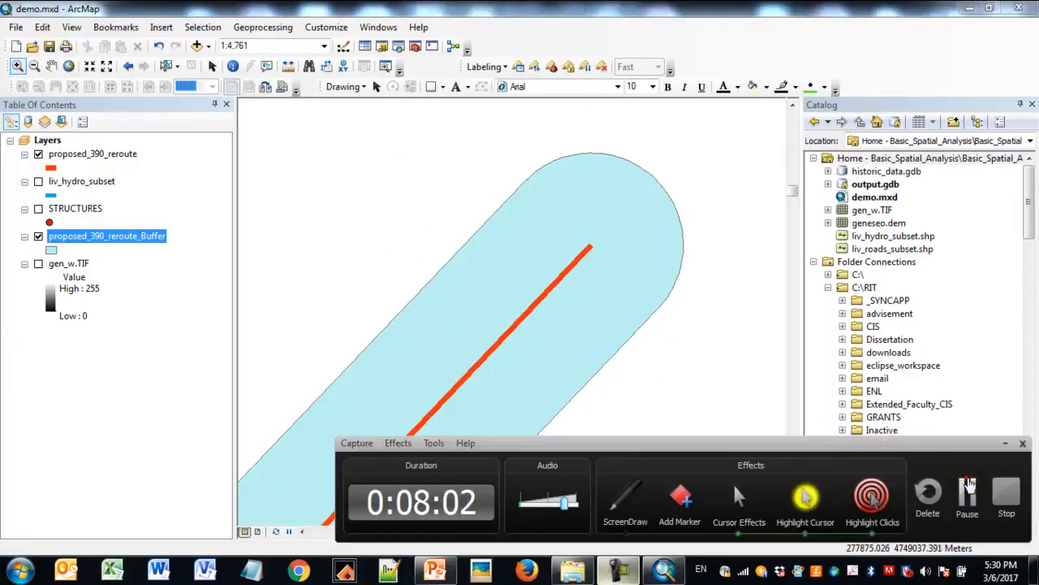
pyautogui.click(969, 486)
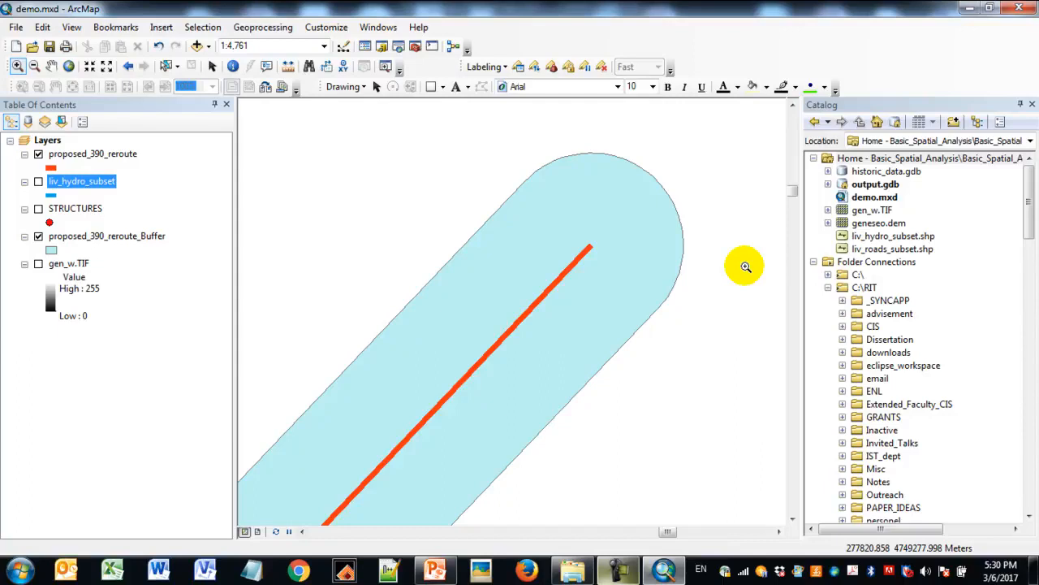
# - Turn on the liv_hydro_subset layer and examine where the streams cross the reroute buffer
pyautogui.click(38, 181)
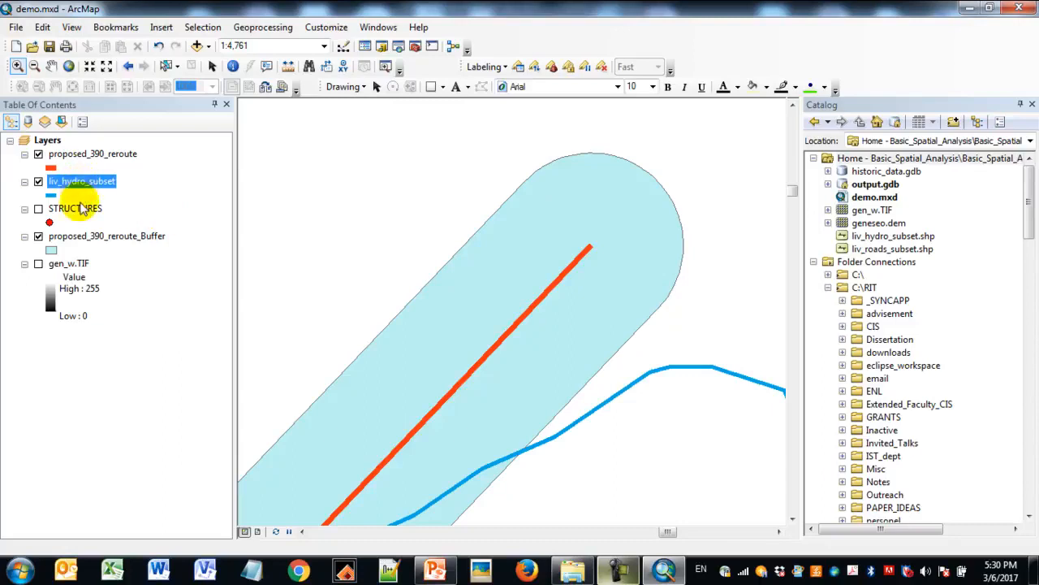
pyautogui.click(34, 66)
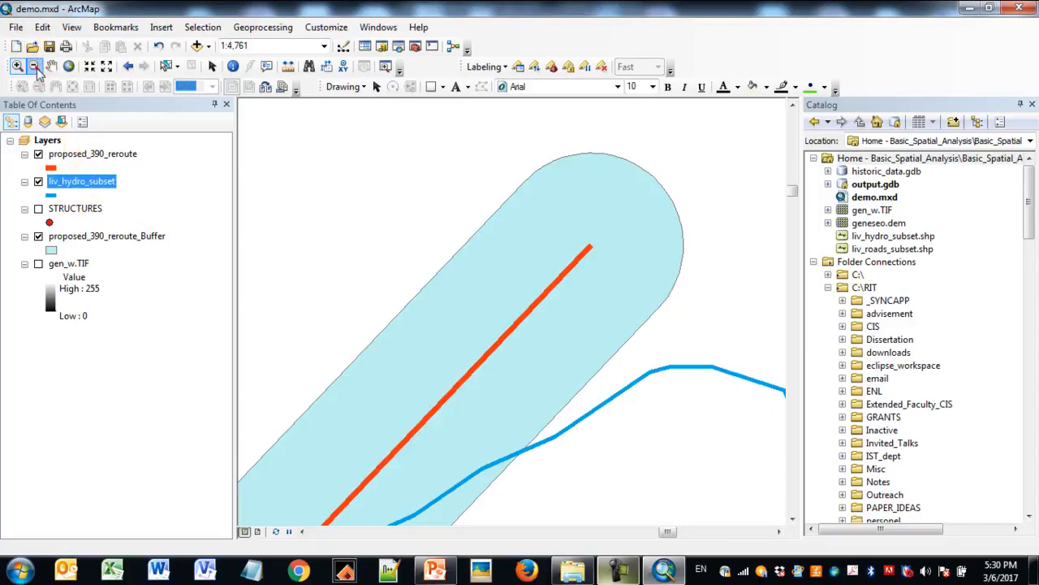
pyautogui.moveTo(353, 267); pyautogui.dragTo(678, 490)
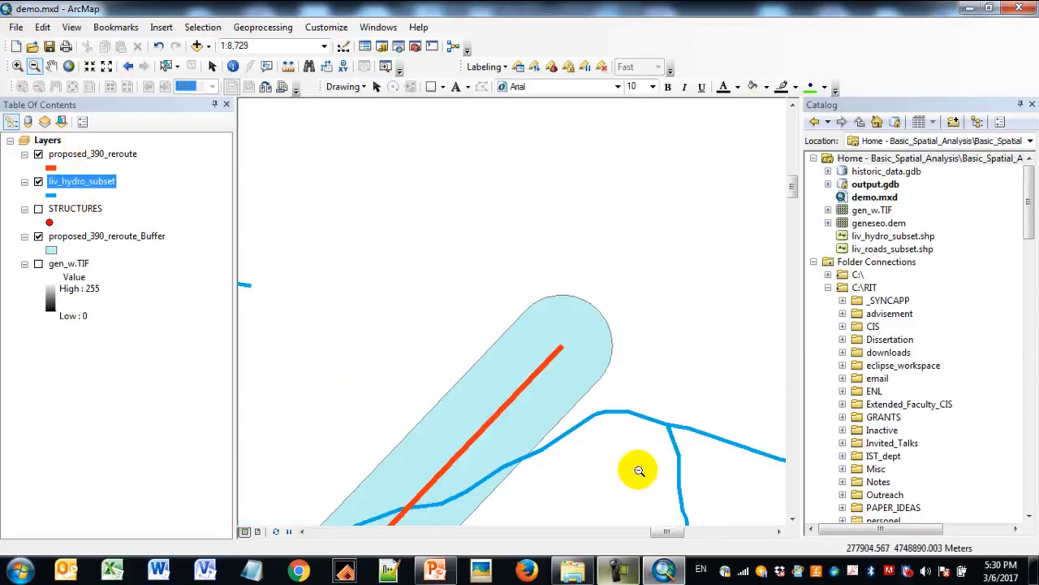
pyautogui.click(51, 66)
pyautogui.moveTo(584, 520); pyautogui.dragTo(639, 244)
pyautogui.moveTo(576, 276); pyautogui.dragTo(641, 272)
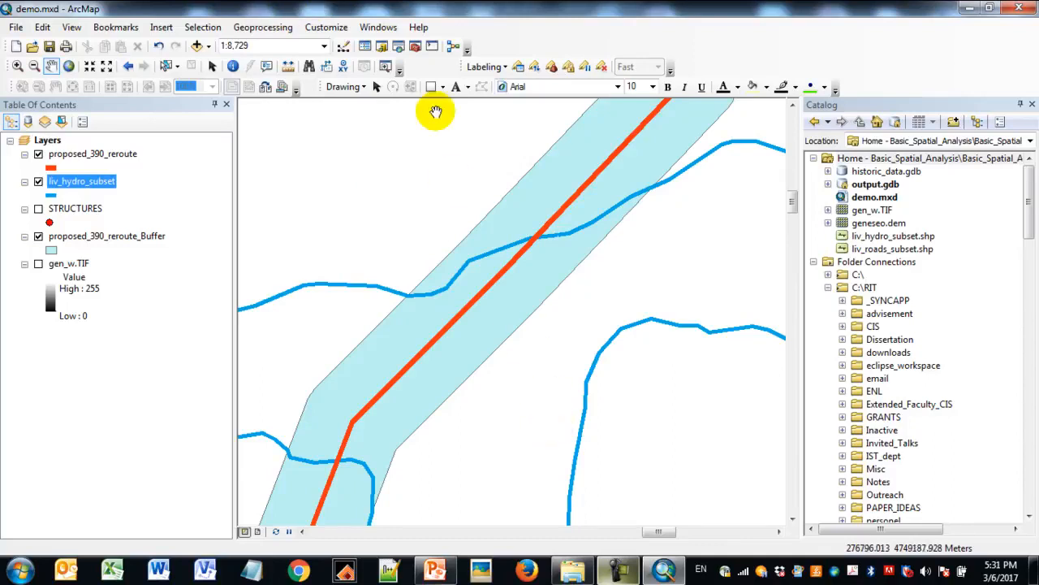
# - Search the local tools for "multi ring buffer" and open the Multiple Ring Buffer (Analysis) tool
pyautogui.click(399, 49)
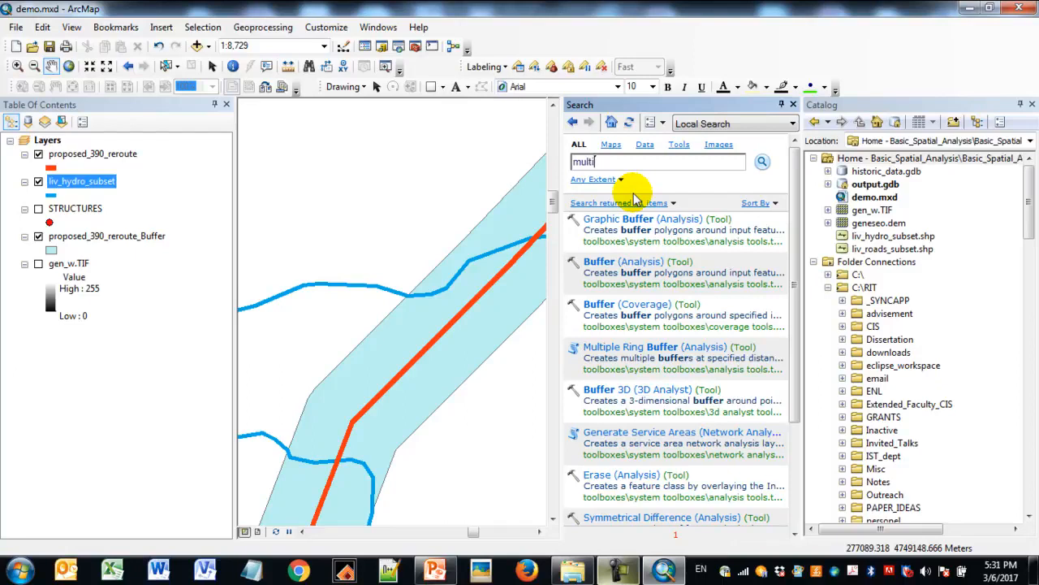
pyautogui.press('BackSpace')
pyautogui.press('BackSpace')
pyautogui.press('BackSpace')
pyautogui.press('BackSpace')
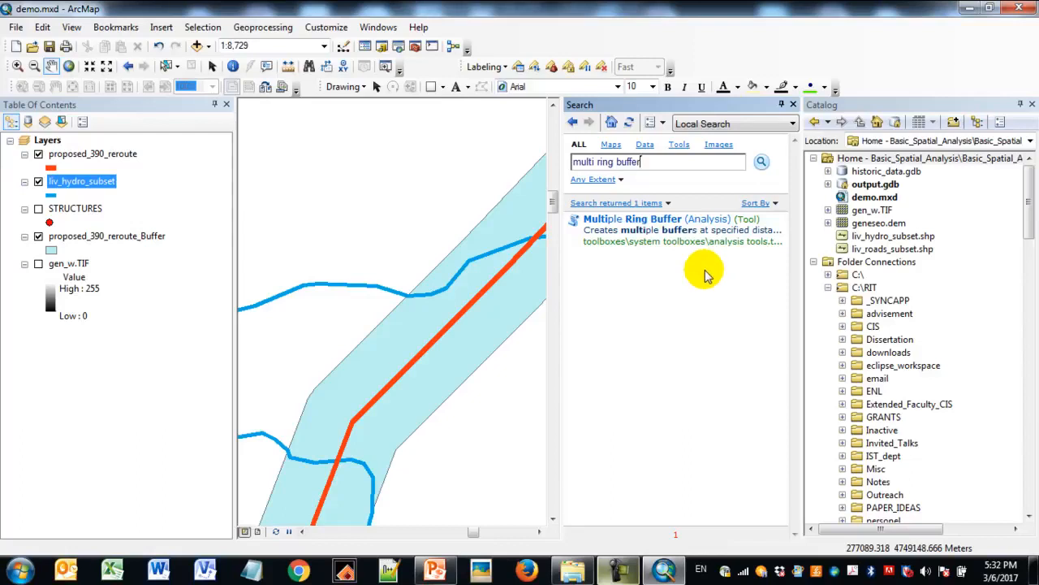
pyautogui.click(670, 226)
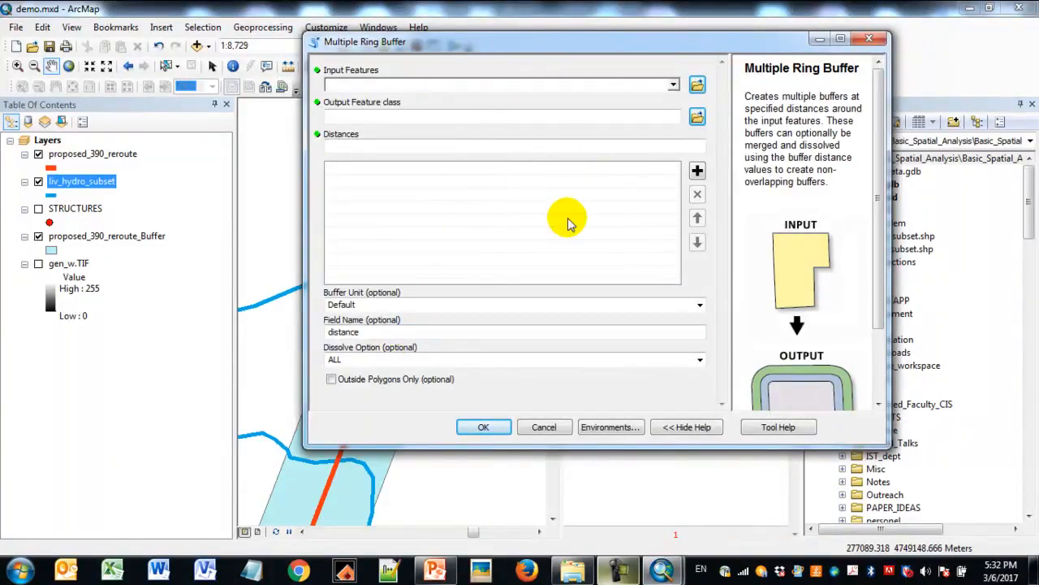
# - Choose liv_hydro_subset as the input features and check the end of the output feature class path in output.gdb
pyautogui.moveTo(671, 46); pyautogui.dragTo(653, 57)
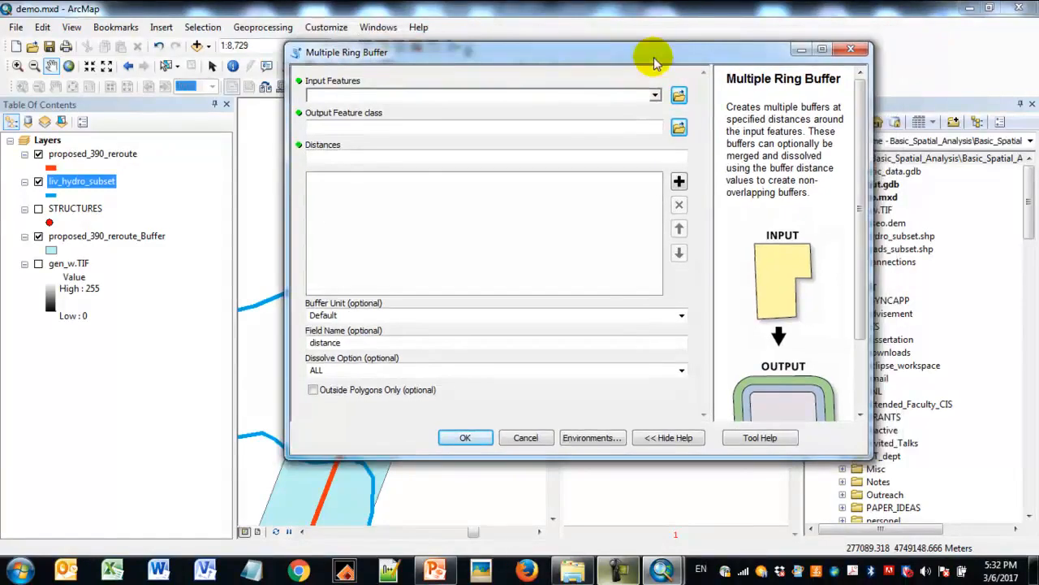
pyautogui.click(656, 96)
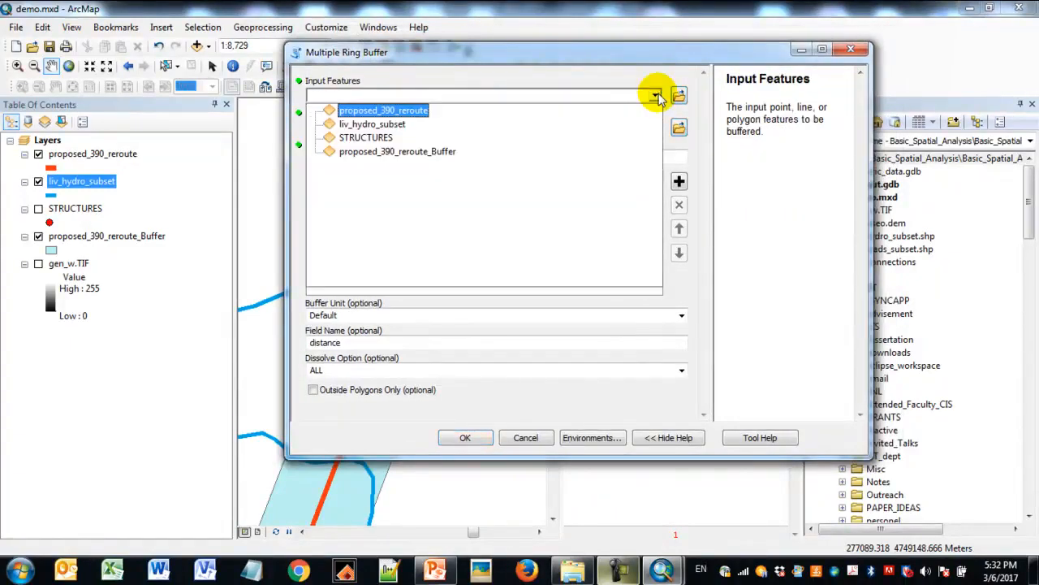
pyautogui.click(416, 127)
pyautogui.click(544, 128)
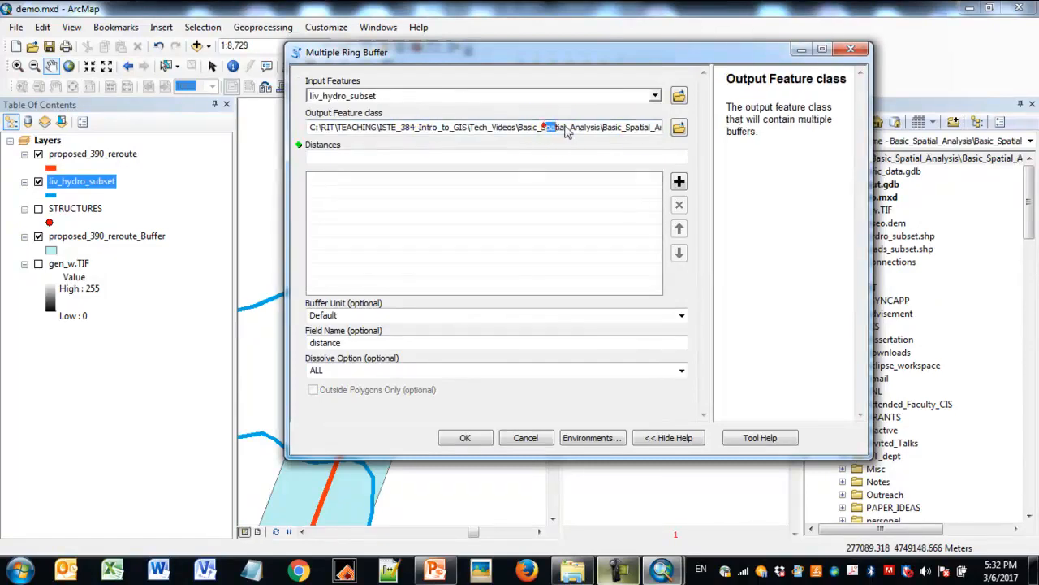
pyautogui.moveTo(545, 128); pyautogui.dragTo(677, 126)
pyautogui.click(582, 128)
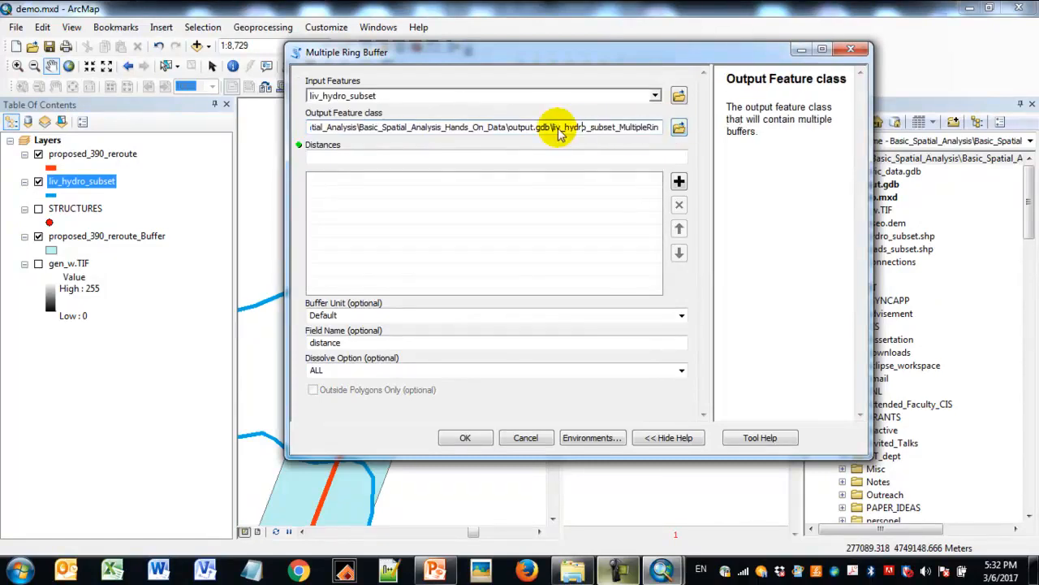
# - Add ring distances of 250 and 500 to the list and set the buffer unit to Feet
pyautogui.click(569, 157)
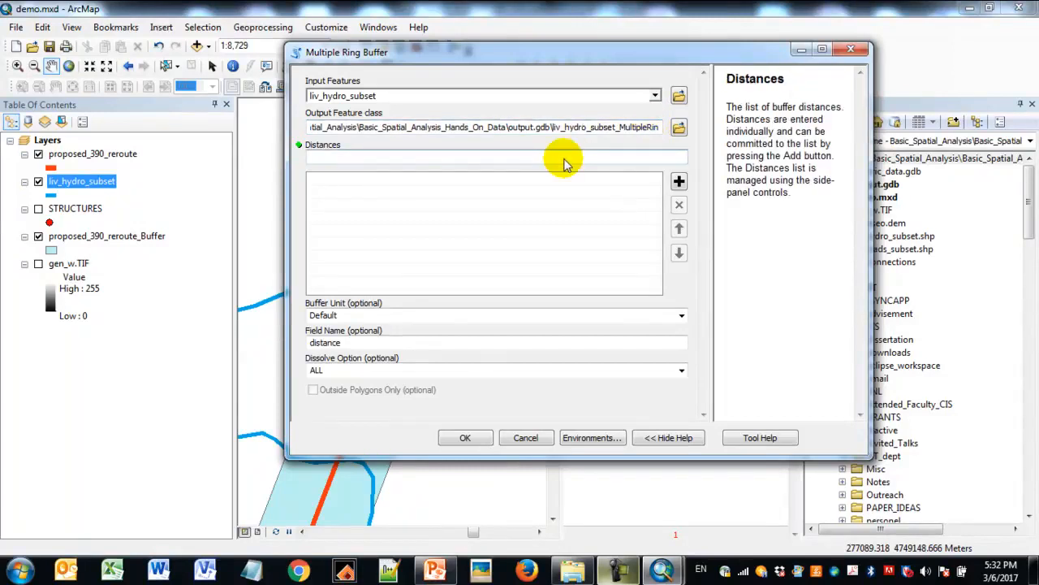
pyautogui.write('250')
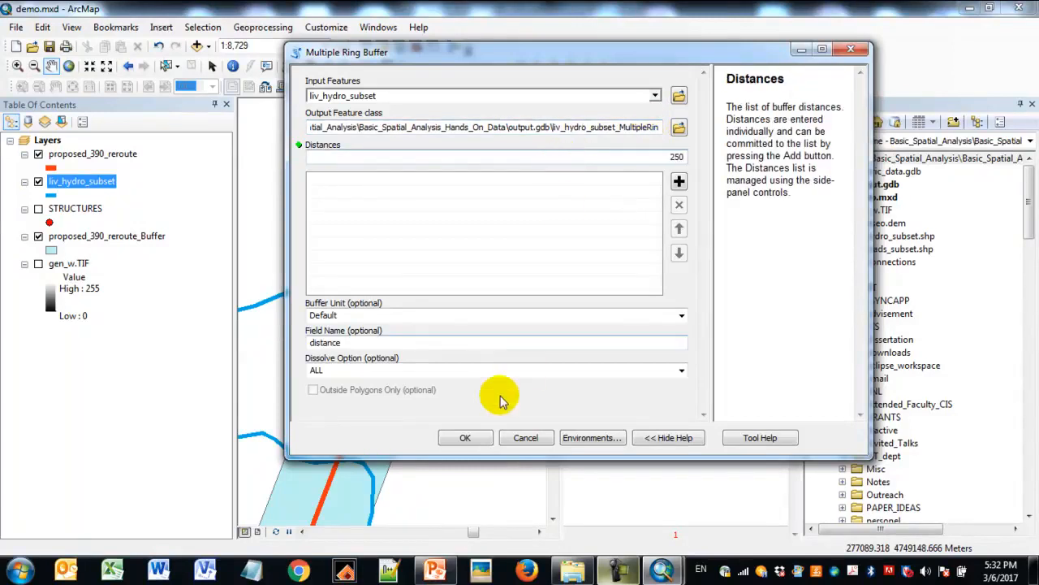
pyautogui.click(682, 316)
pyautogui.click(446, 363)
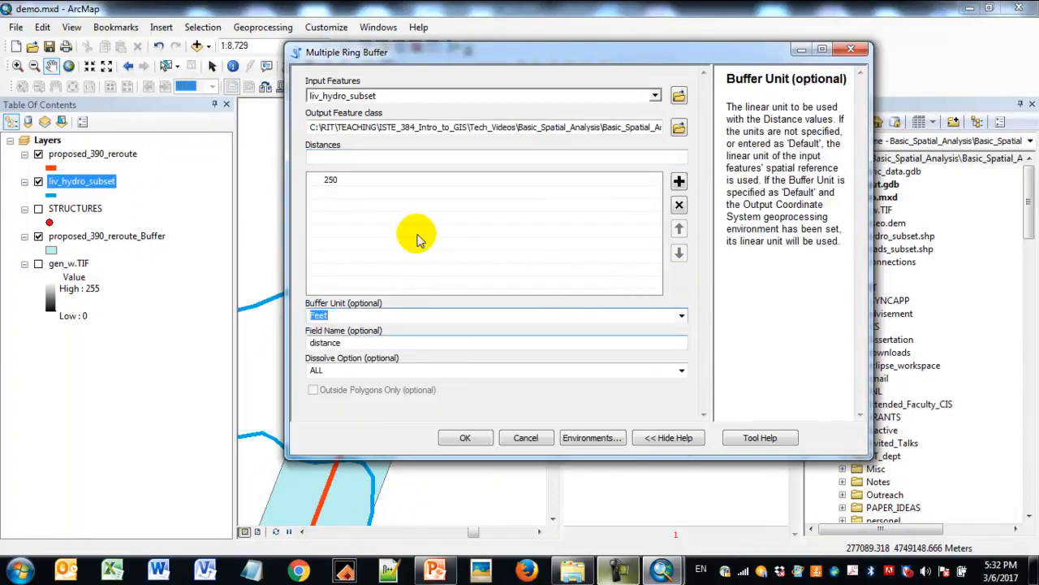
pyautogui.click(365, 161)
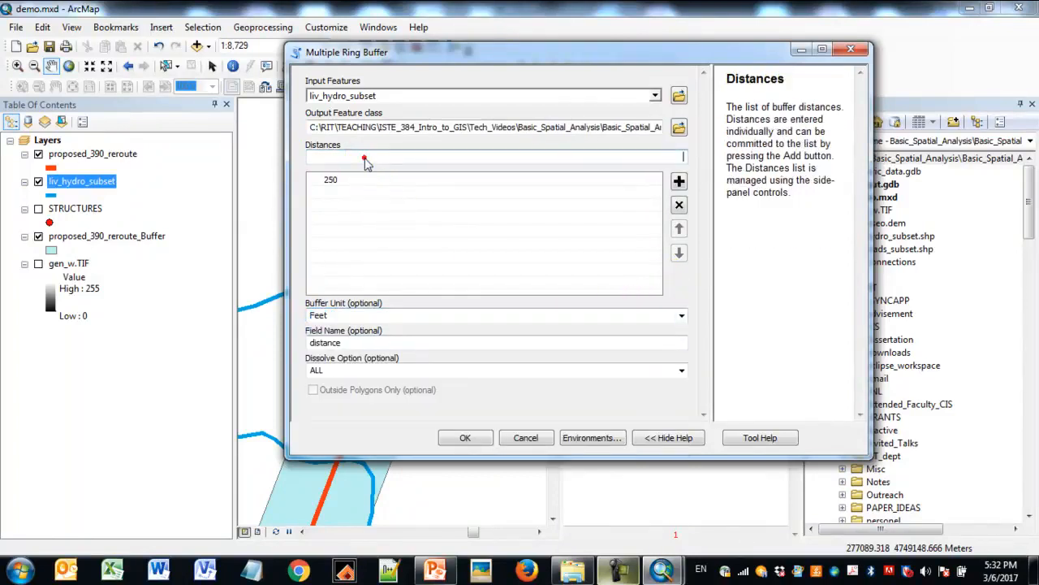
pyautogui.write('500')
pyautogui.click(678, 181)
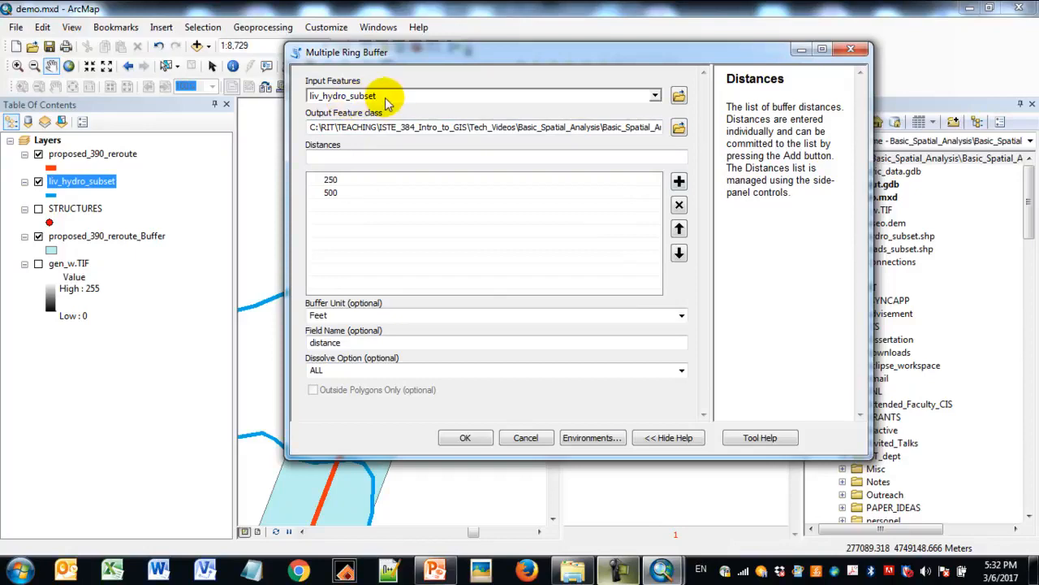
# - Review the default output feature class path and run the Multiple Ring Buffer tool on the hydro layer
pyautogui.click(552, 132)
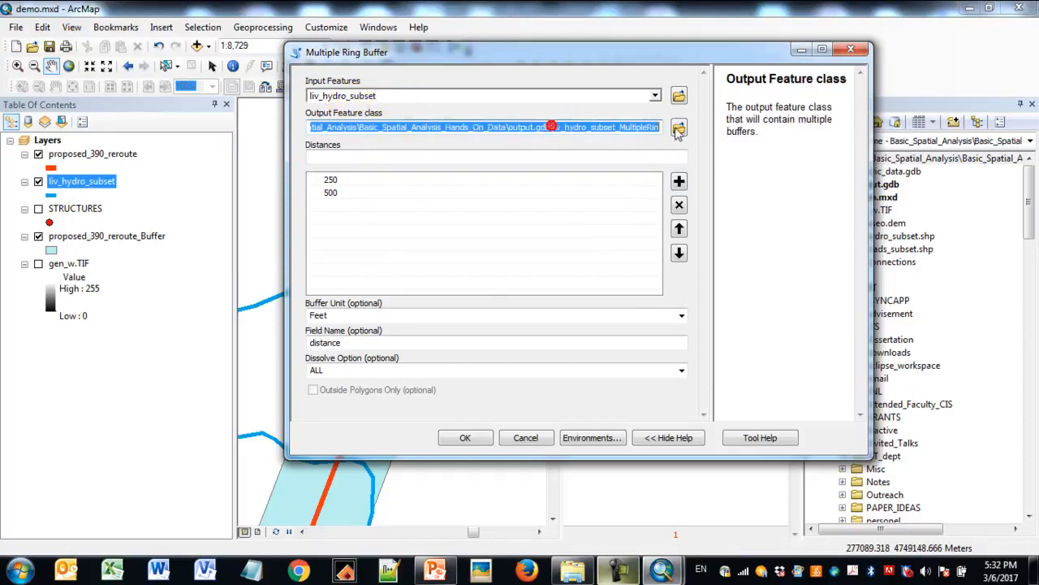
pyautogui.click(601, 132)
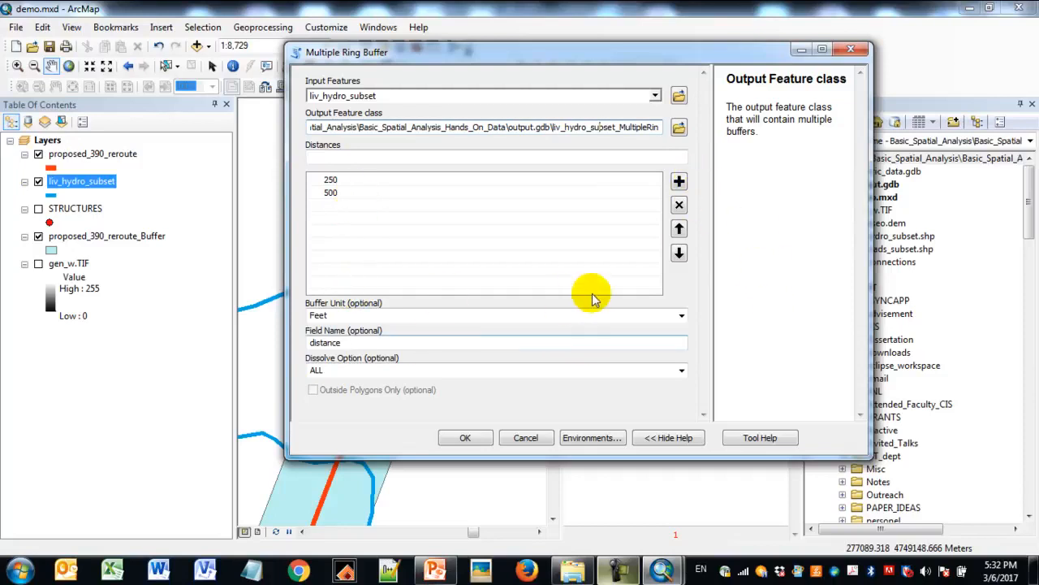
pyautogui.click(485, 438)
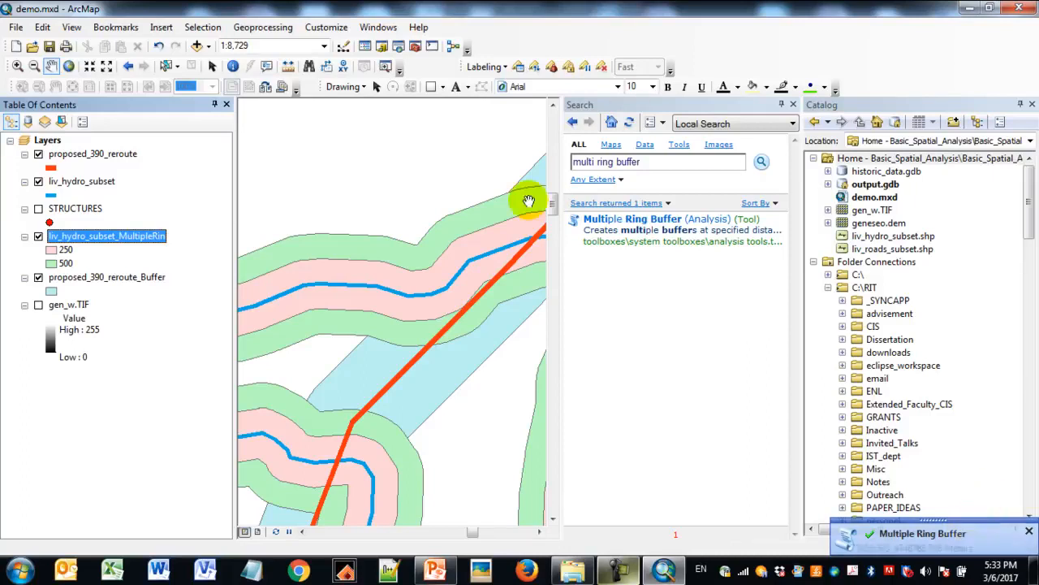
# - Enlarge the map area by closing the Search window and narrowing the Catalog, and view a wider extent of the stream rings
pyautogui.click(794, 105)
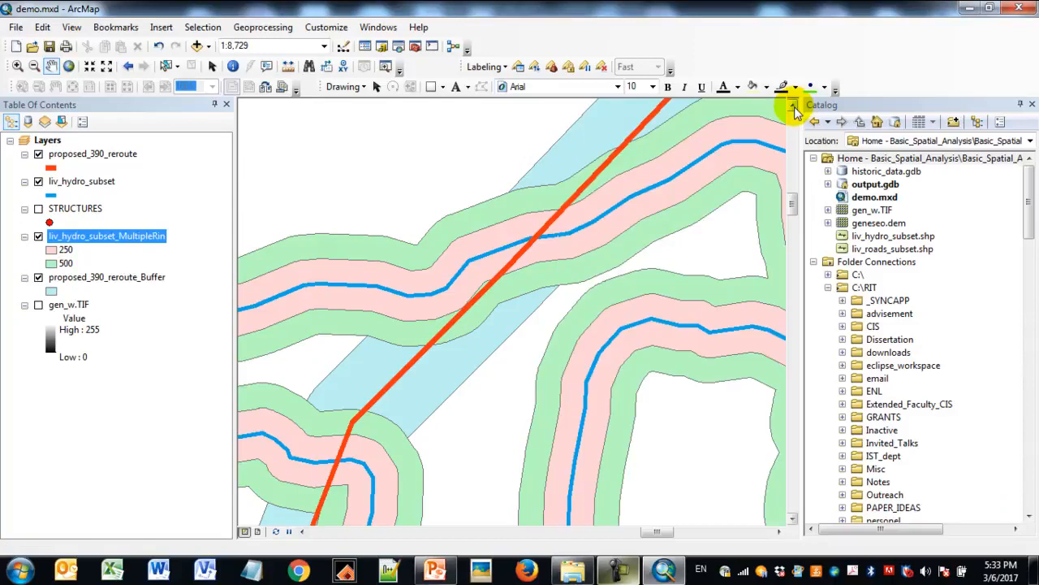
pyautogui.moveTo(802, 279); pyautogui.dragTo(930, 268)
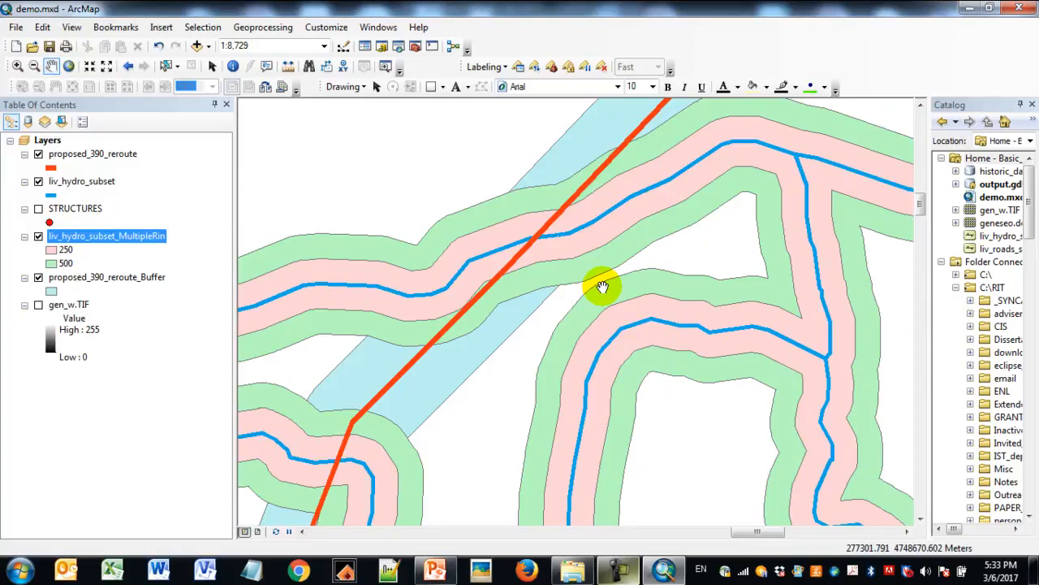
pyautogui.click(34, 65)
pyautogui.moveTo(435, 176); pyautogui.dragTo(679, 388)
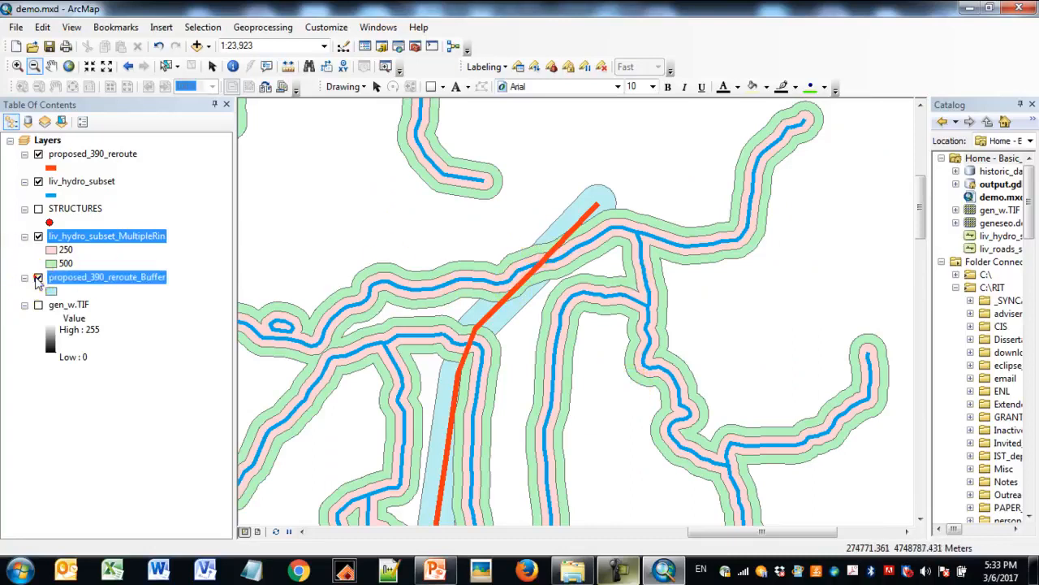
# - Hide the proposed_390_reroute_Buffer and proposed_390_reroute layers
pyautogui.click(37, 278)
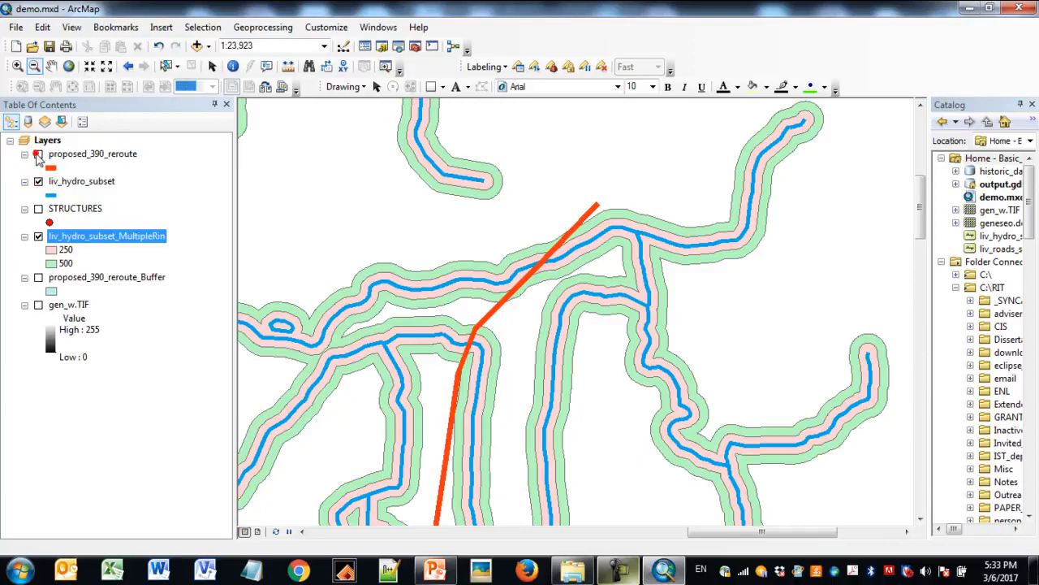
pyautogui.click(38, 155)
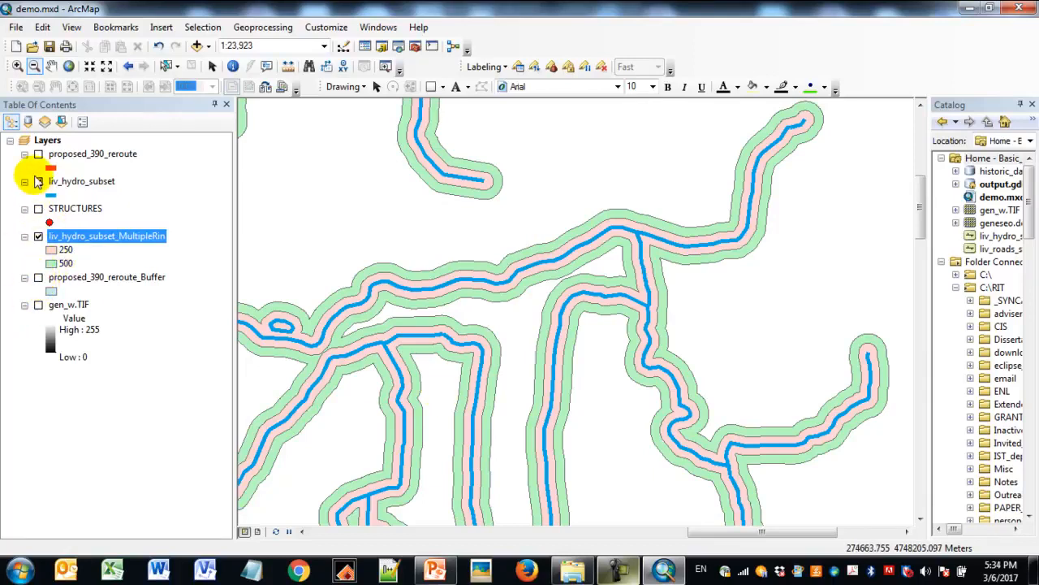
# - Show the proposed_390_reroute_Buffer, proposed_390_reroute and STRUCTURES layers on the map
pyautogui.click(38, 276)
pyautogui.click(38, 153)
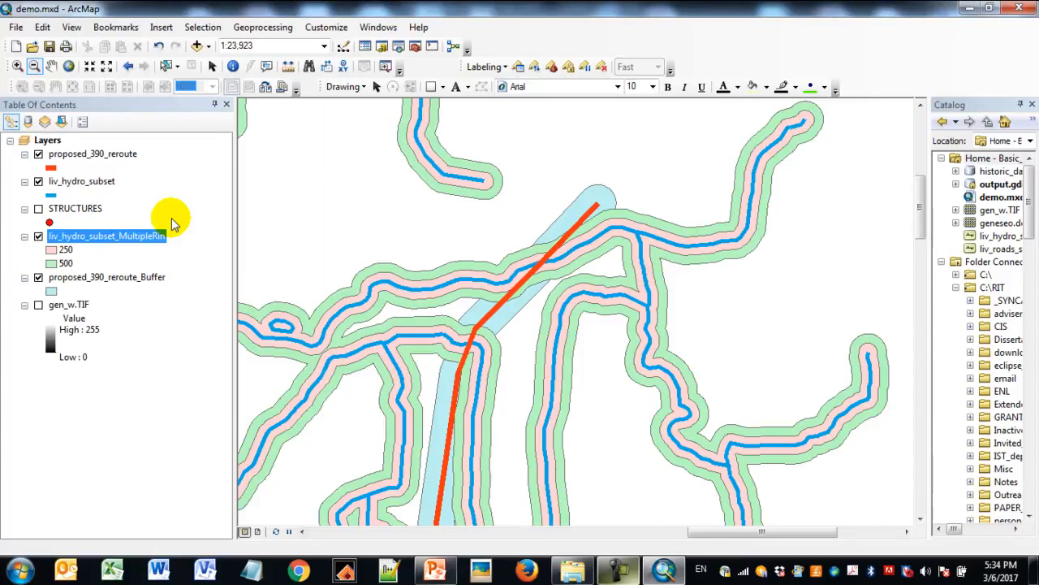
pyautogui.click(38, 208)
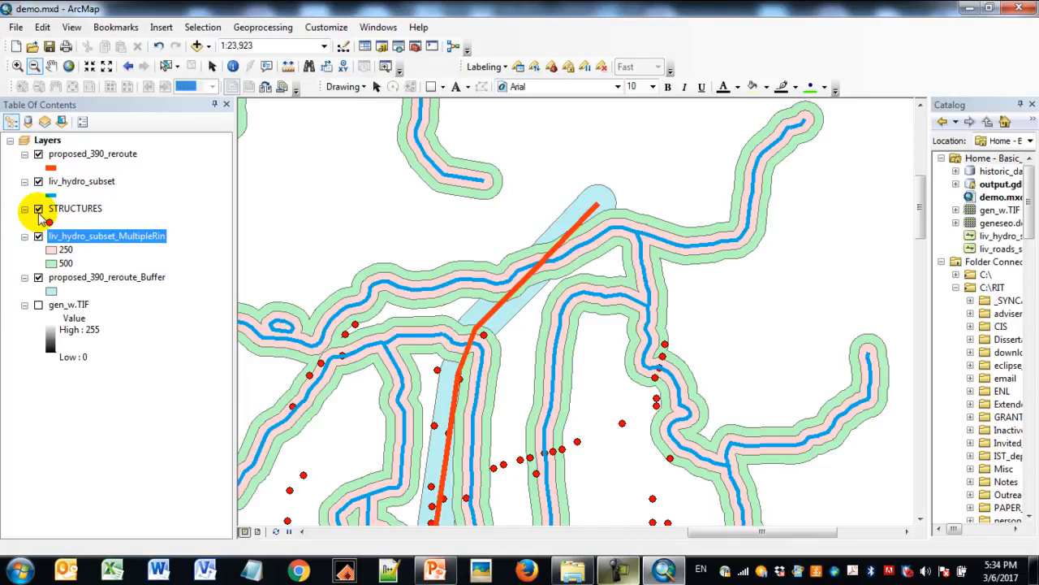
# - Start the Buffer tool with STRUCTURES as the input features and keep the default output feature class
pyautogui.click(78, 213)
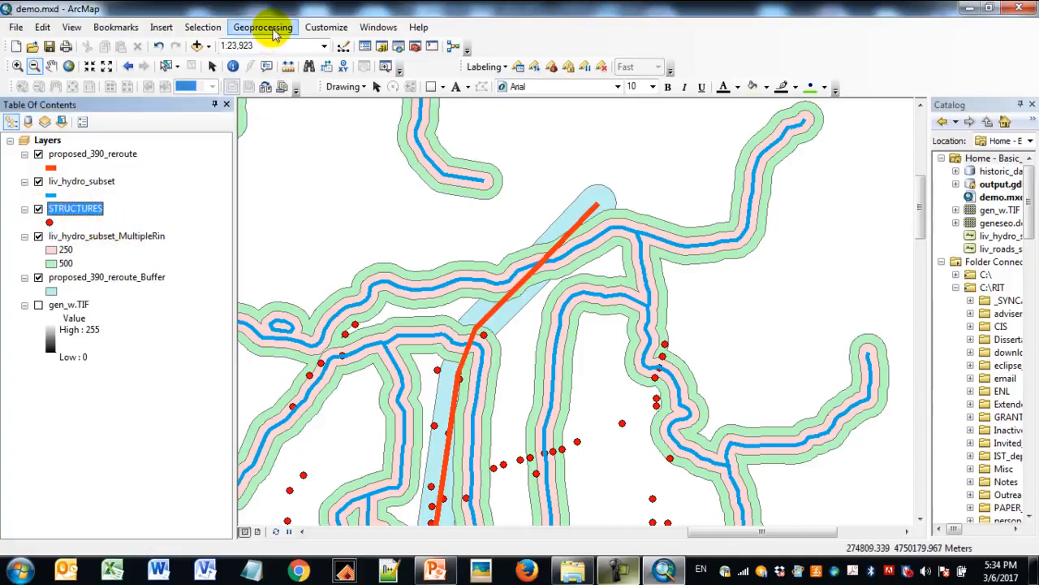
pyautogui.click(270, 29)
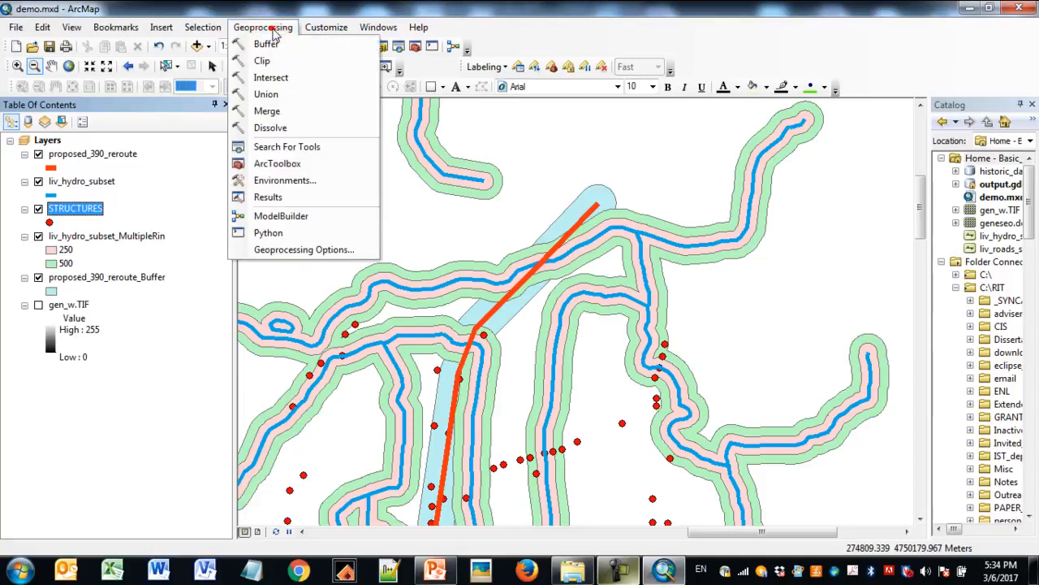
pyautogui.click(271, 40)
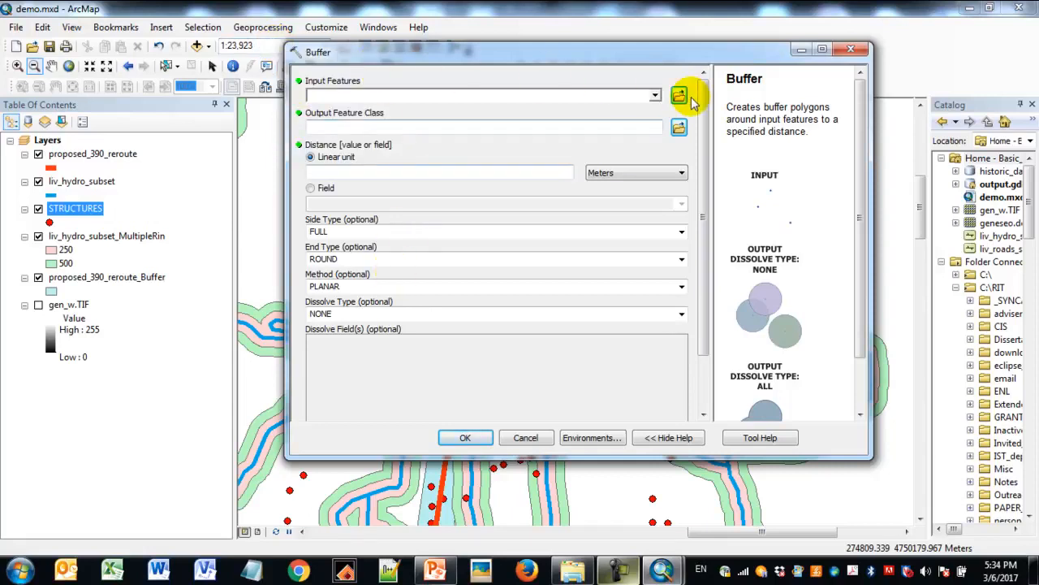
pyautogui.click(655, 97)
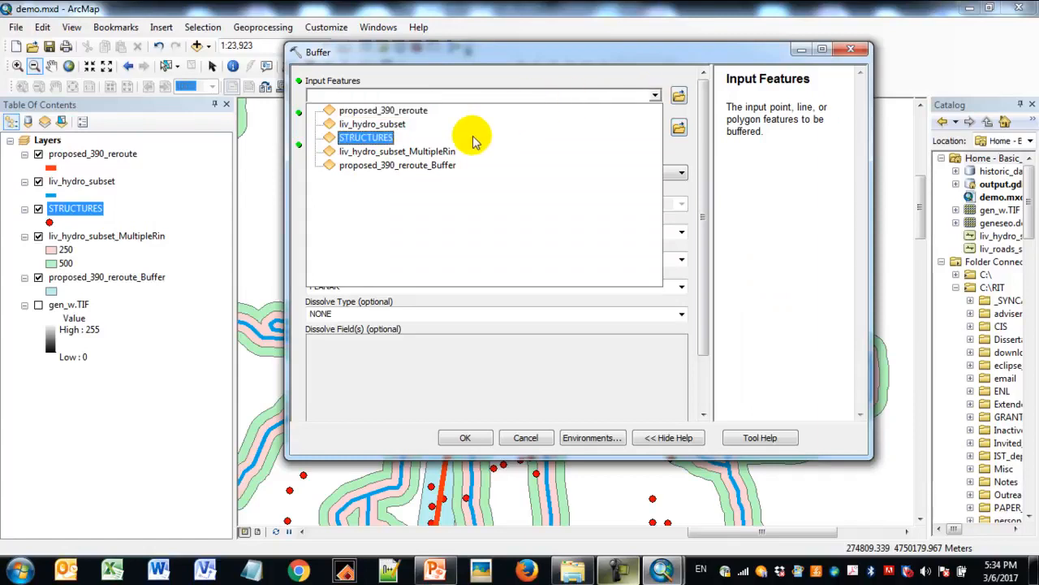
pyautogui.click(366, 137)
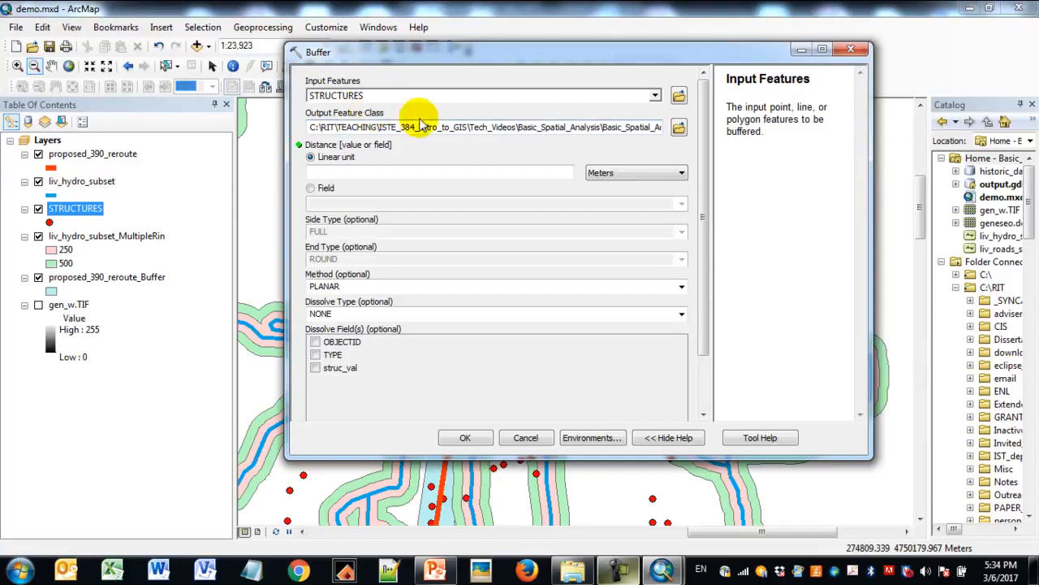
pyautogui.moveTo(577, 126); pyautogui.dragTo(648, 125)
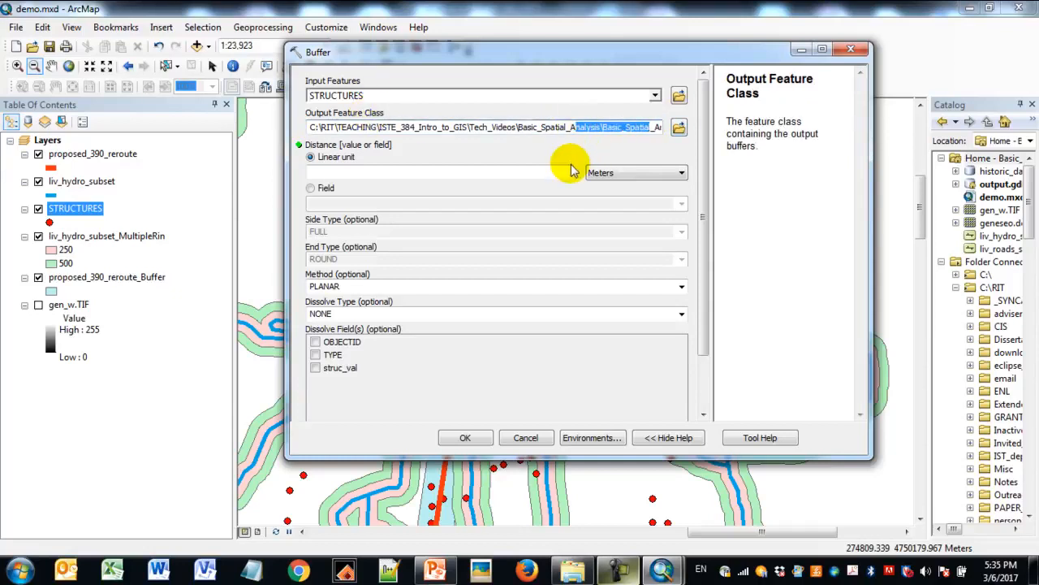
# - Set the linear buffer distance to 1000 Feet
pyautogui.click(552, 173)
pyautogui.write('1000')
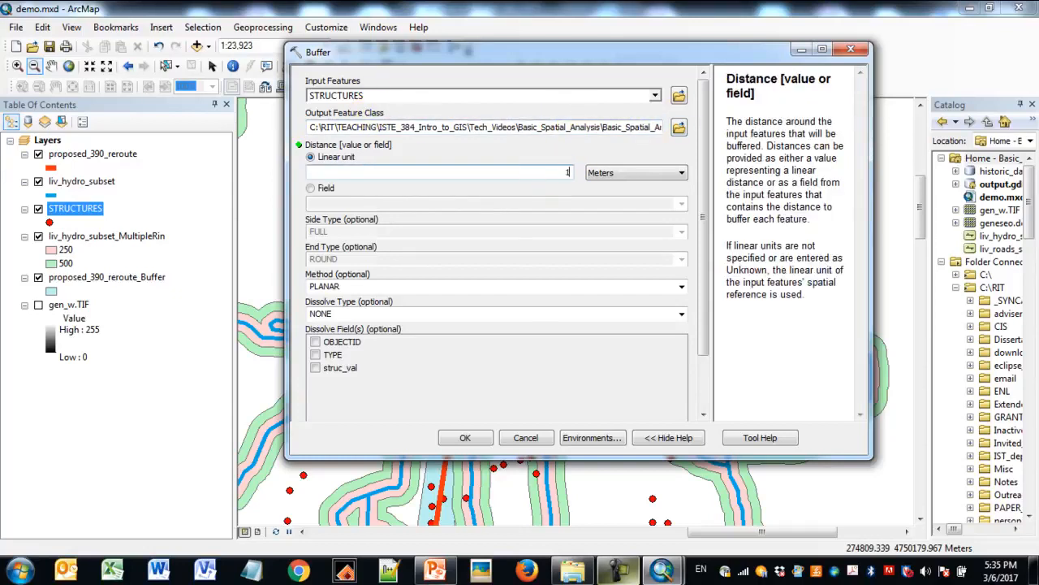
pyautogui.click(605, 172)
pyautogui.click(623, 217)
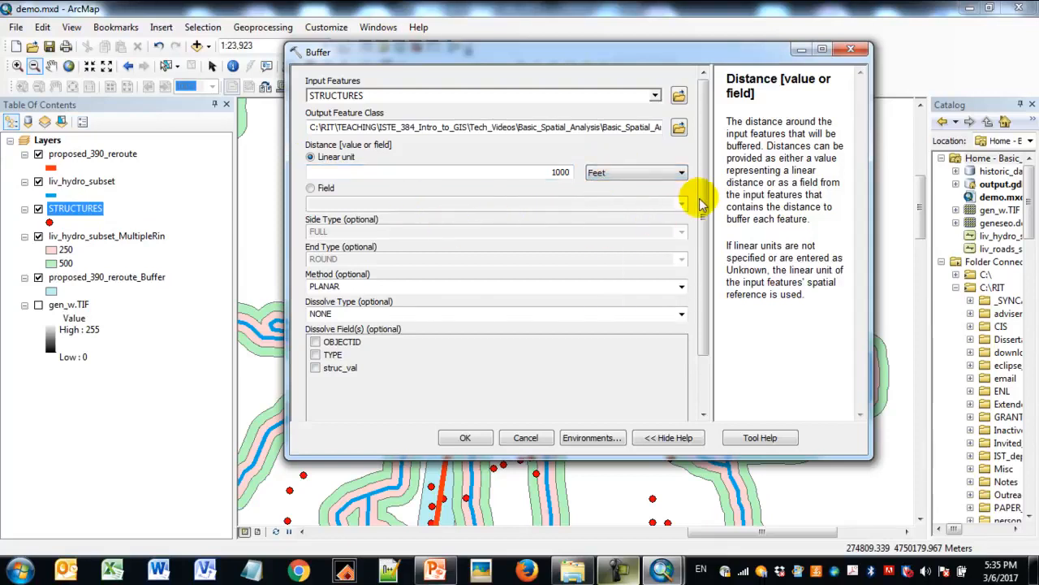
# - Keep the dissolve type at NONE and run the Buffer tool on the structures
pyautogui.moveTo(703, 185); pyautogui.dragTo(717, 239)
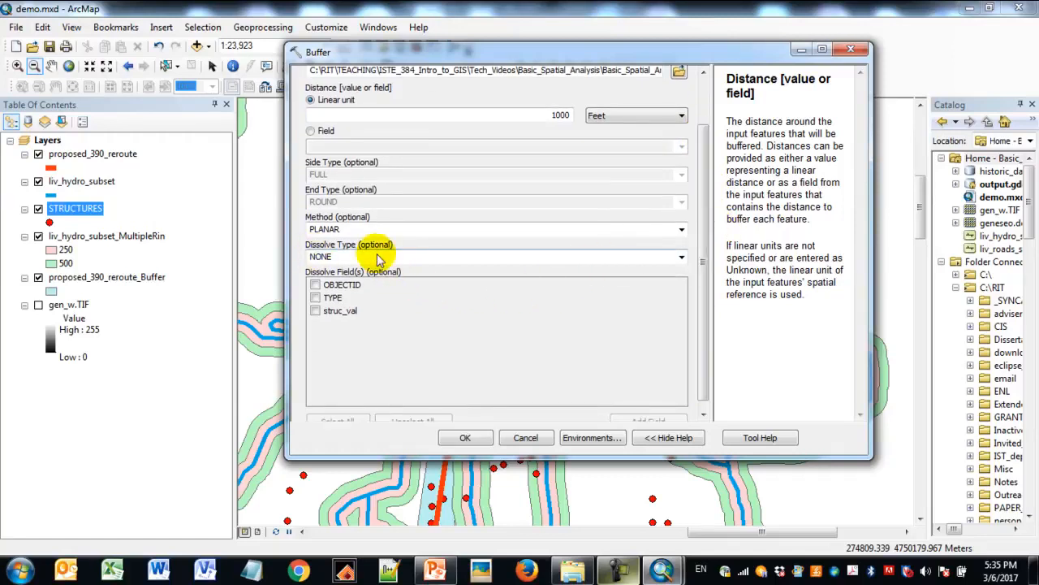
pyautogui.click(439, 256)
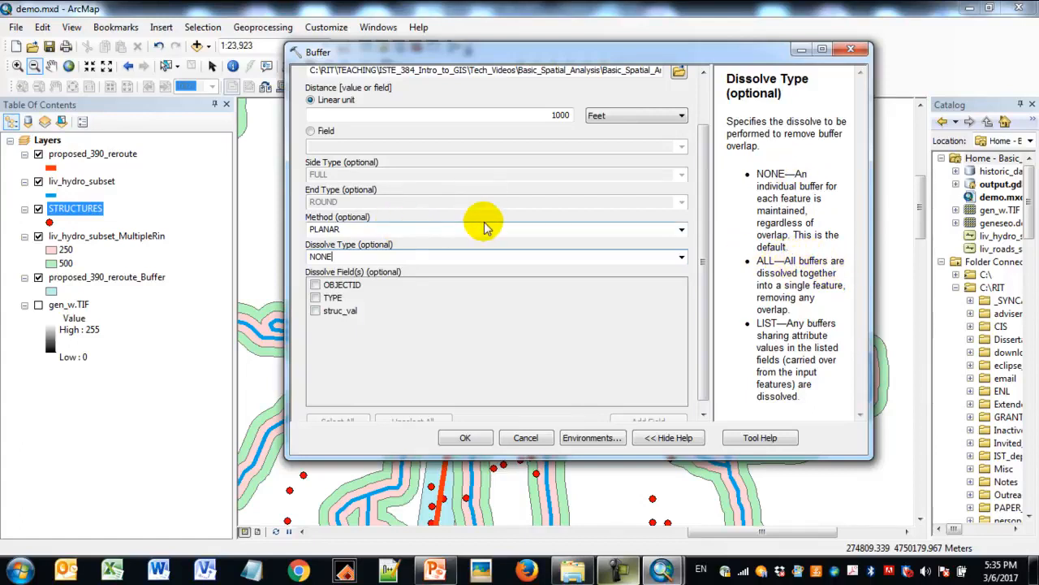
pyautogui.moveTo(411, 57); pyautogui.dragTo(695, 47)
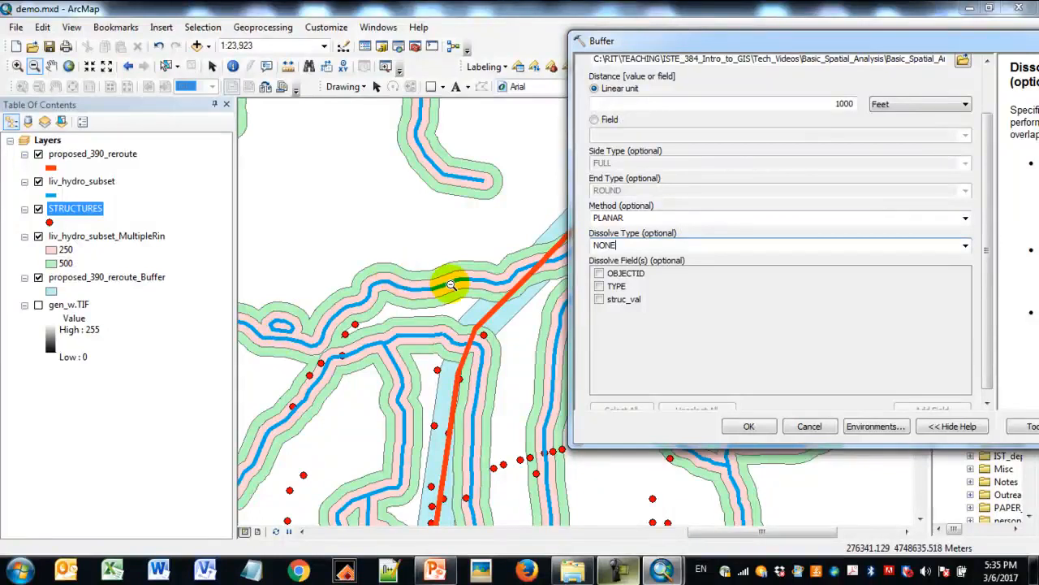
pyautogui.click(841, 44)
pyautogui.moveTo(840, 44); pyautogui.dragTo(621, 45)
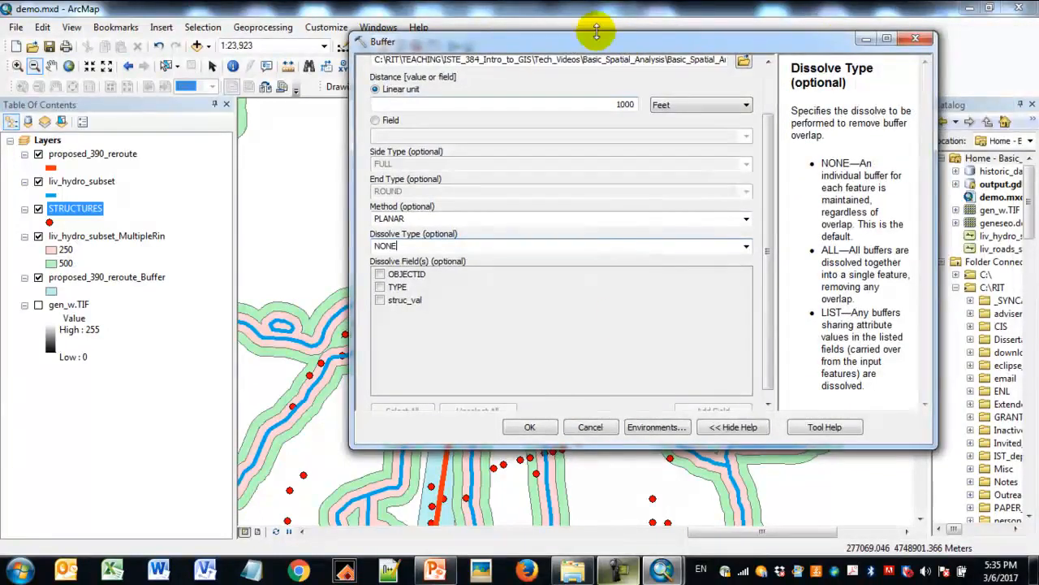
pyautogui.click(528, 428)
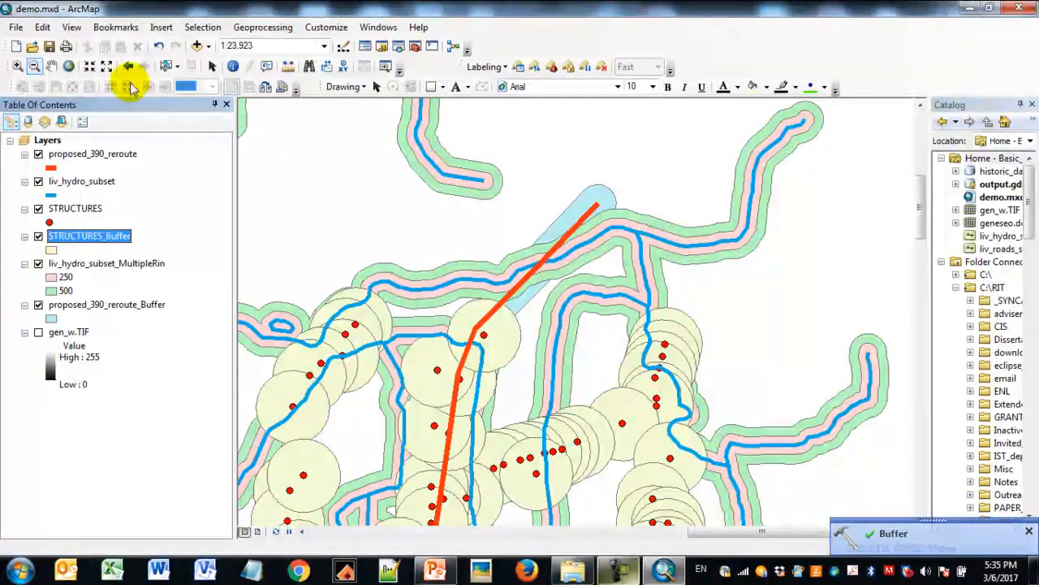
# - Inspect the overlapping structure buffers and review the struc_val and BUFF_DIST fields in the STRUCTURES_Buffer attribute table
pyautogui.click(19, 67)
pyautogui.moveTo(441, 341); pyautogui.dragTo(633, 486)
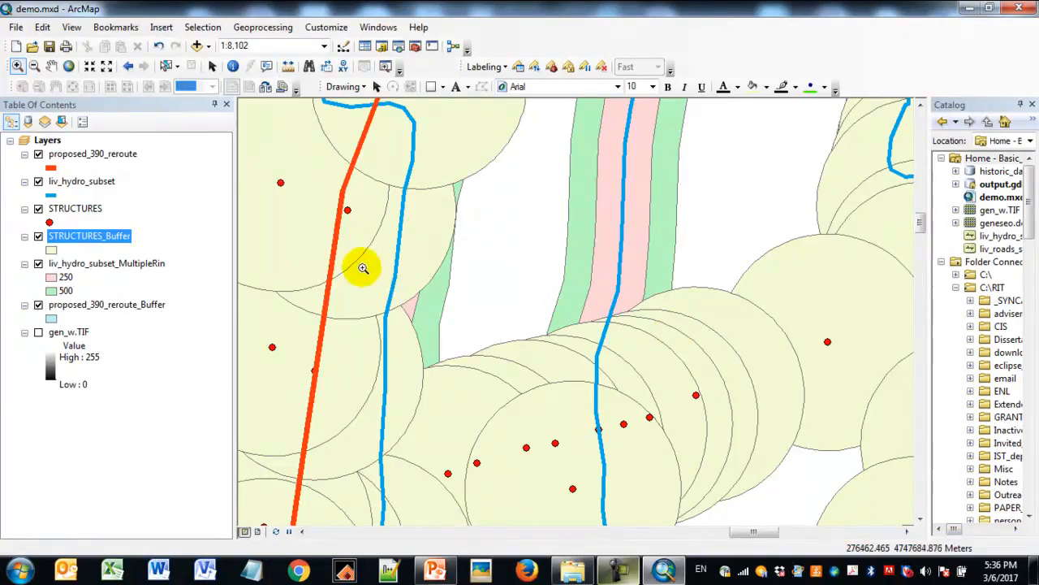
pyautogui.rightClick(77, 237)
pyautogui.click(113, 269)
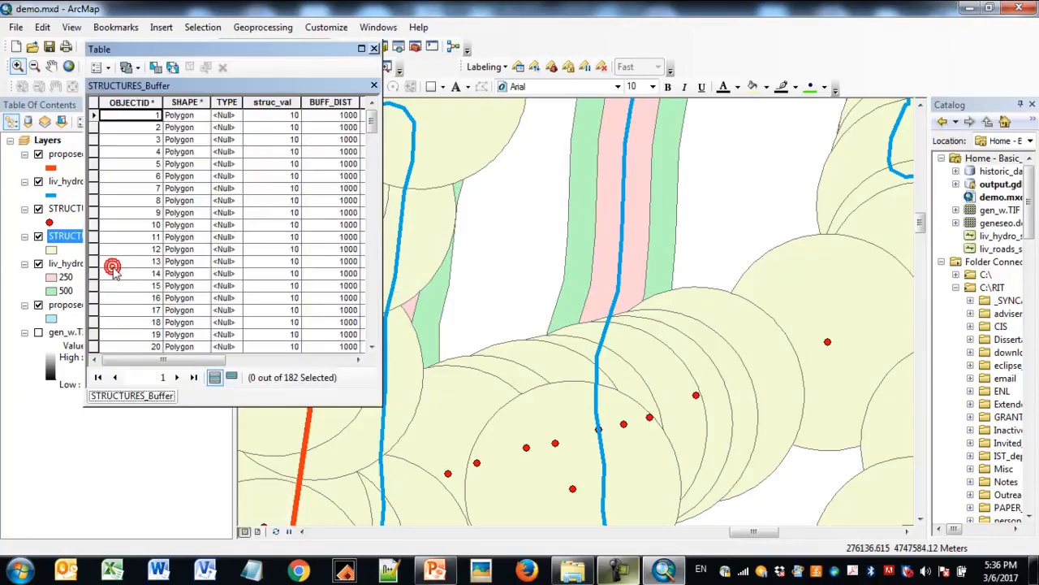
pyautogui.moveTo(171, 359); pyautogui.dragTo(220, 363)
pyautogui.click(208, 103)
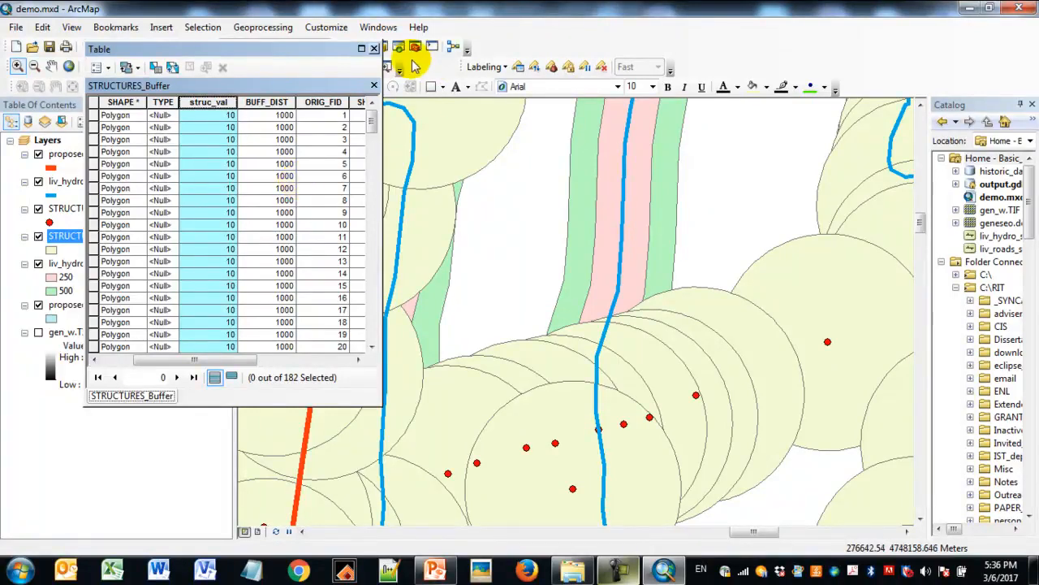
pyautogui.click(374, 49)
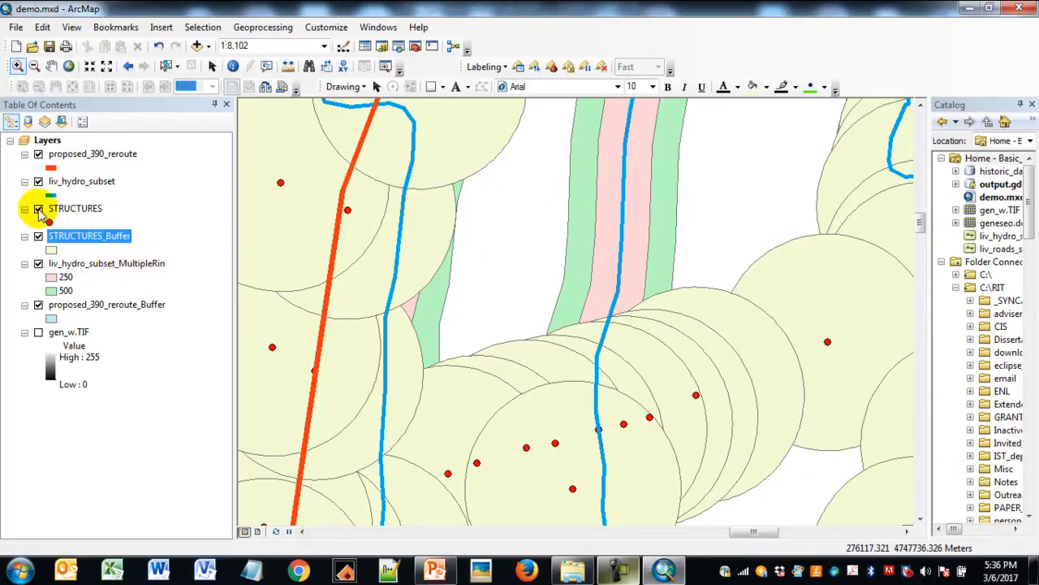
# - Hide the STRUCTURES, liv_hydro_subset, proposed_390_reroute and proposed_390_reroute_Buffer layers
pyautogui.click(38, 209)
pyautogui.click(38, 182)
pyautogui.click(38, 156)
pyautogui.click(38, 331)
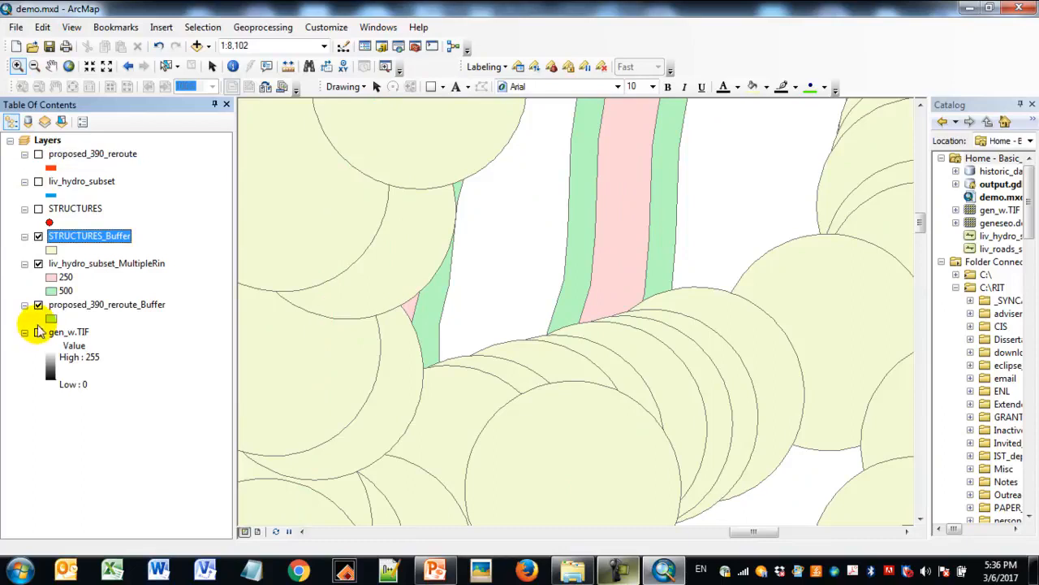
pyautogui.click(38, 305)
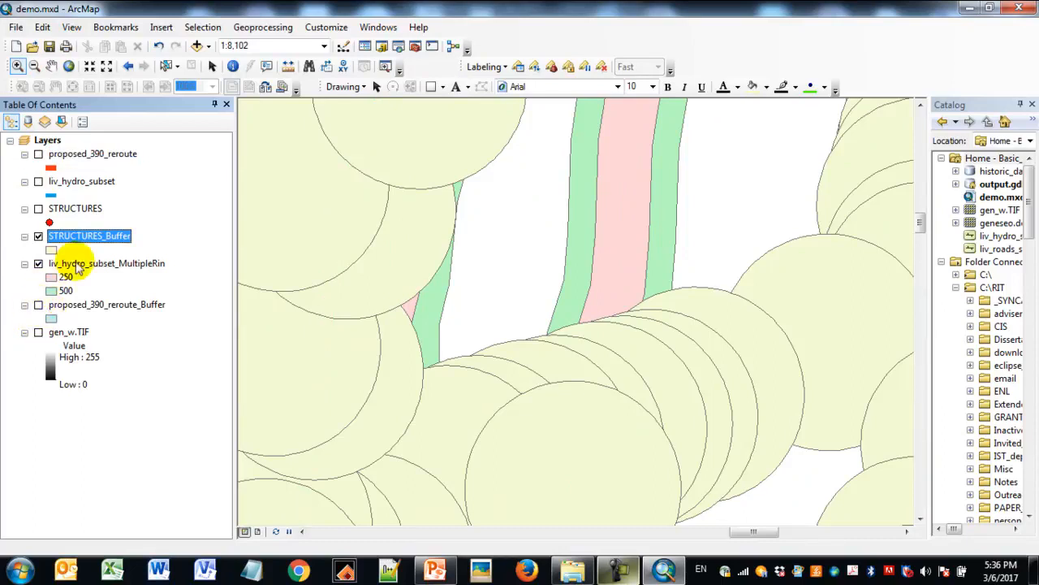
# - Zoom to the full extent of STRUCTURES_Buffer and move liv_hydro_subset_MultipleRin above it in the layer order
pyautogui.rightClick(120, 235)
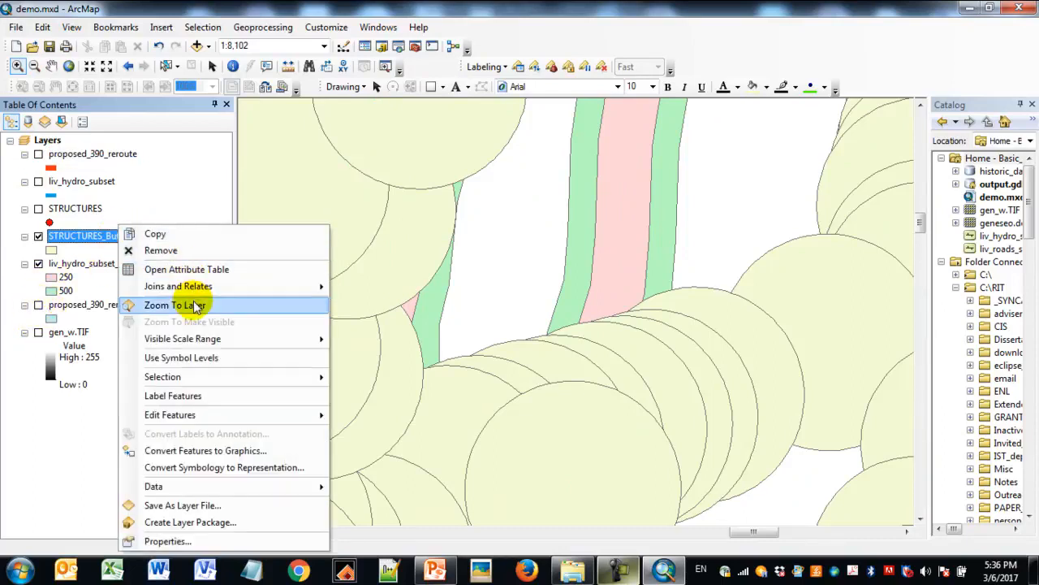
pyautogui.click(195, 306)
pyautogui.moveTo(133, 264); pyautogui.dragTo(139, 229)
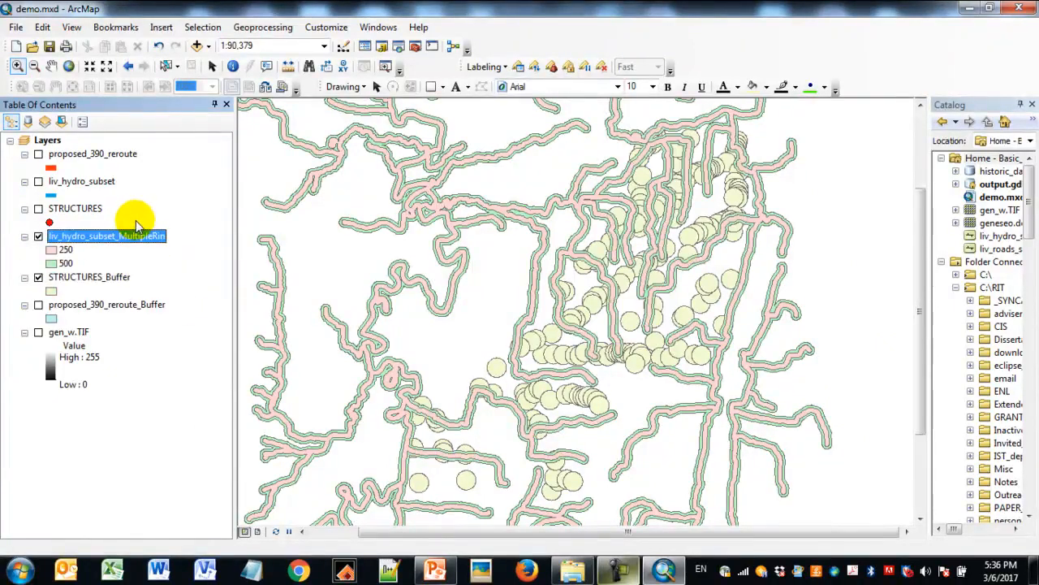
# - Briefly display the proposed_390_reroute layer to compare its path with the buffers, and hide it again
pyautogui.click(40, 158)
pyautogui.click(38, 154)
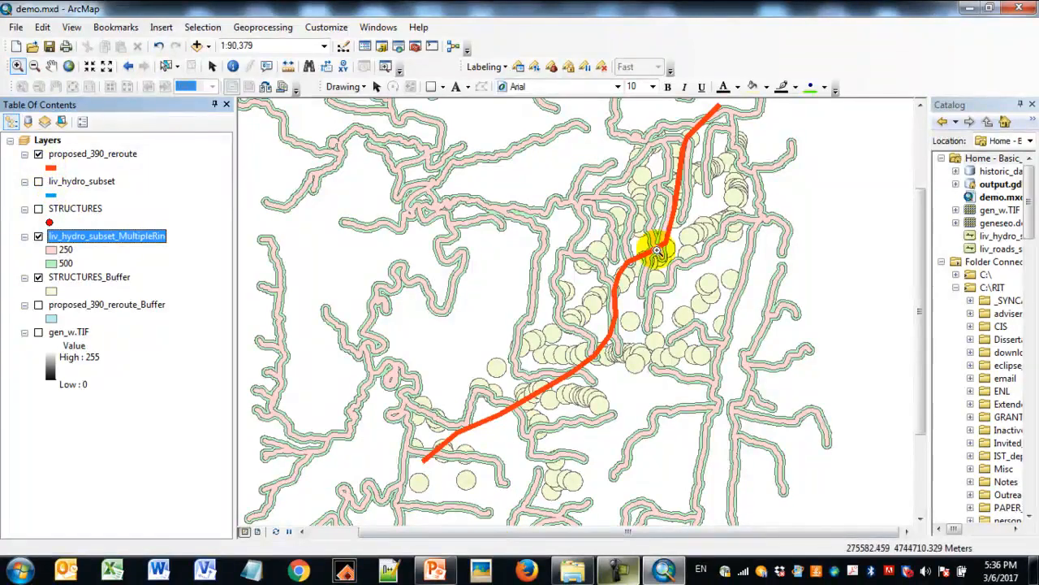
pyautogui.click(38, 155)
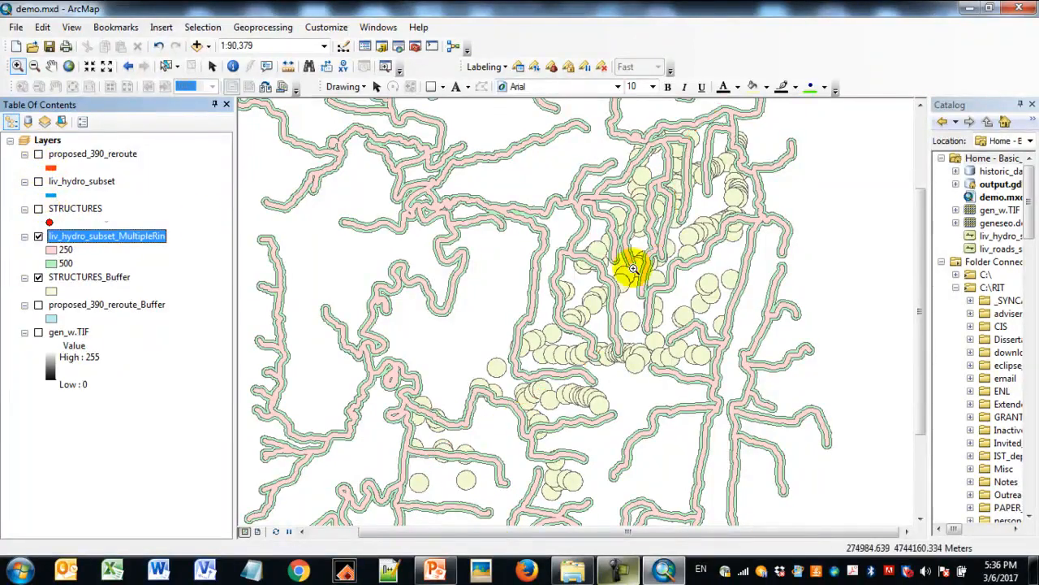
# - Show the liv_hydro_subset and STRUCTURES layers over a close-up of the overlapping stream and structure buffers
pyautogui.moveTo(600, 188); pyautogui.dragTo(702, 283)
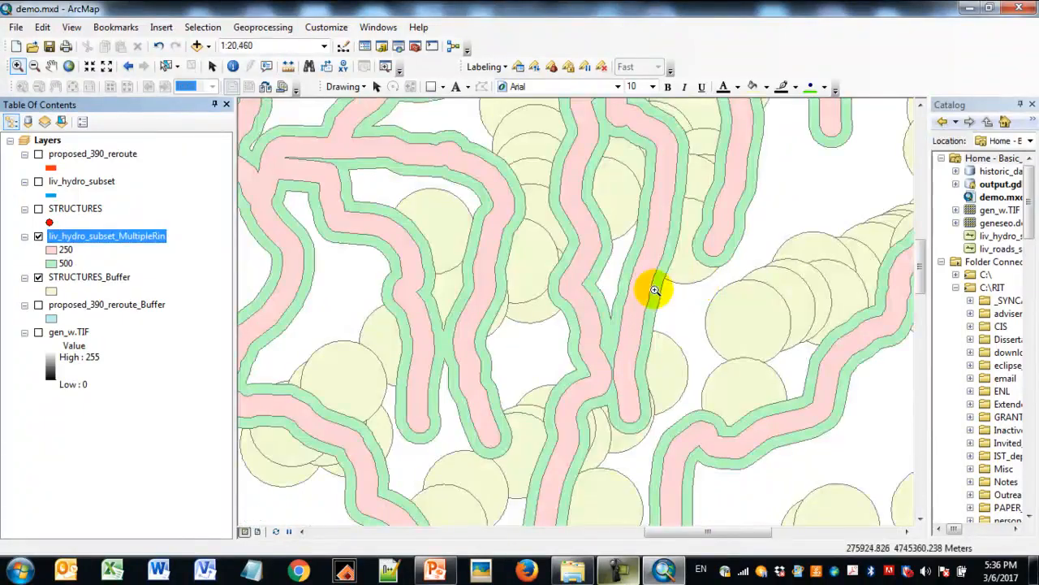
pyautogui.click(38, 182)
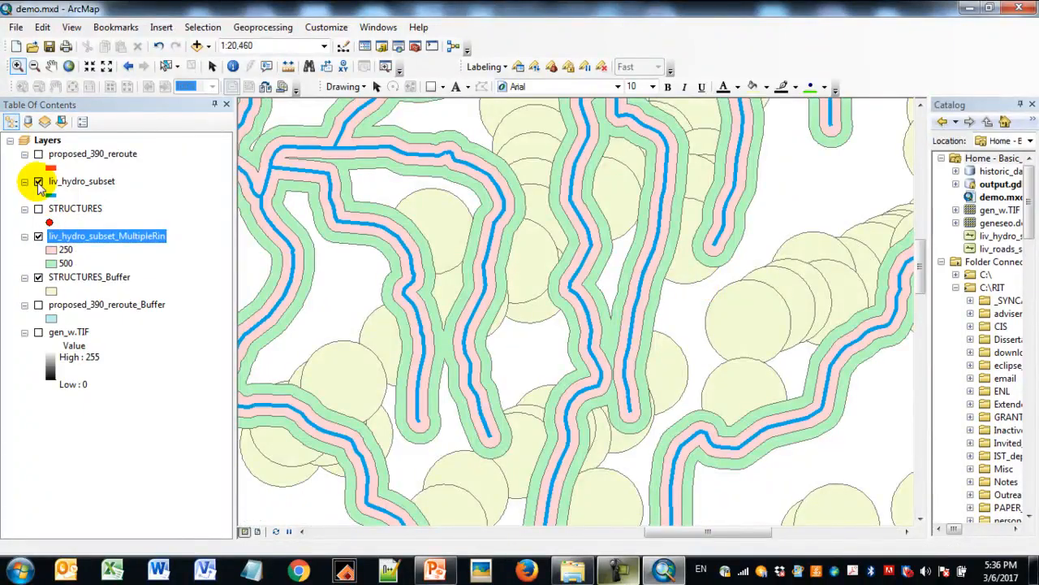
pyautogui.click(39, 210)
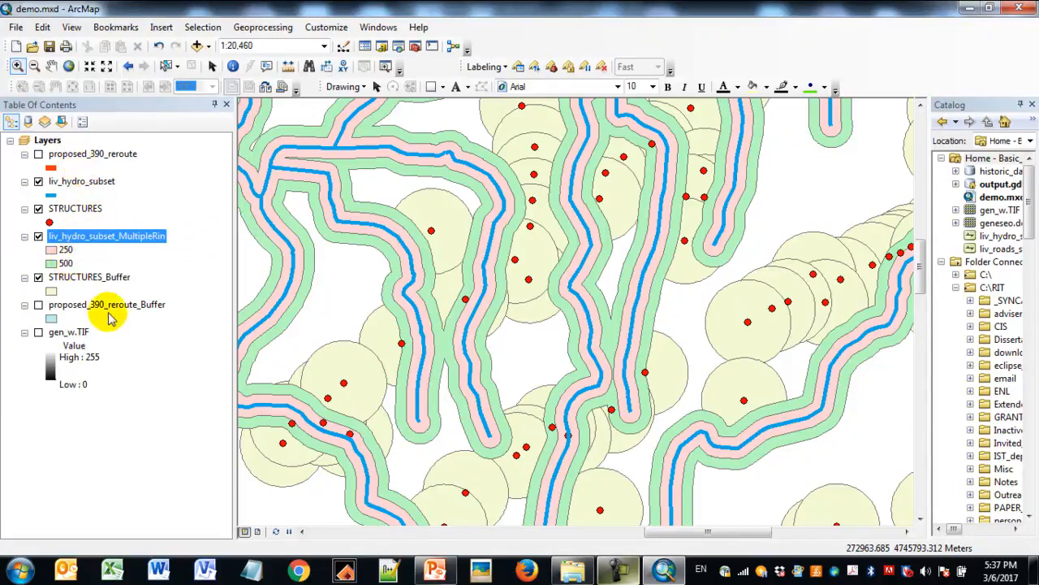
# - Start a Union with liv_hydro_subset_MultipleRin and STRUCTURES_Buffer as the input features
pyautogui.click(91, 278)
pyautogui.click(110, 236)
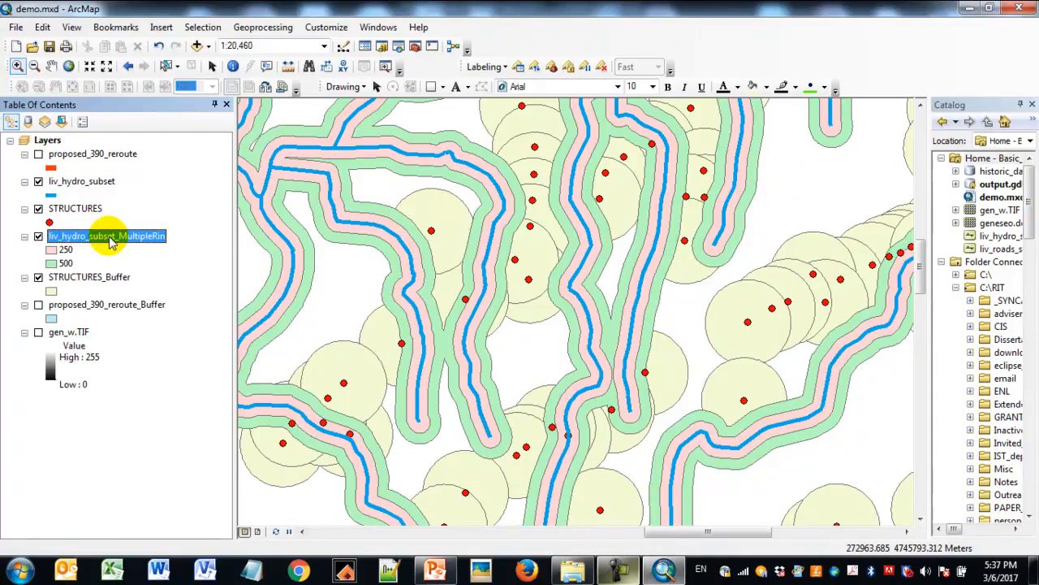
pyautogui.click(263, 27)
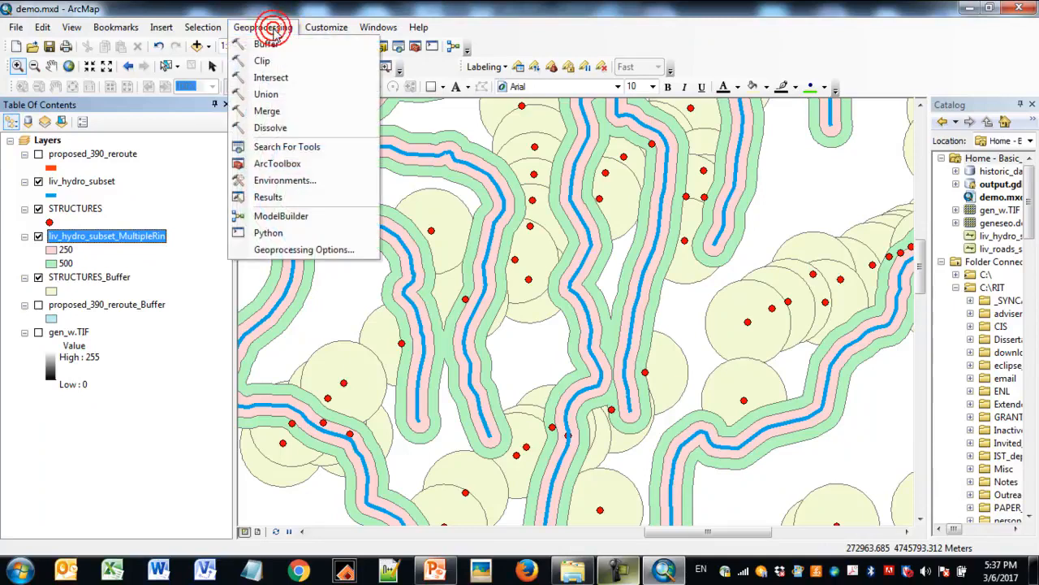
pyautogui.click(268, 89)
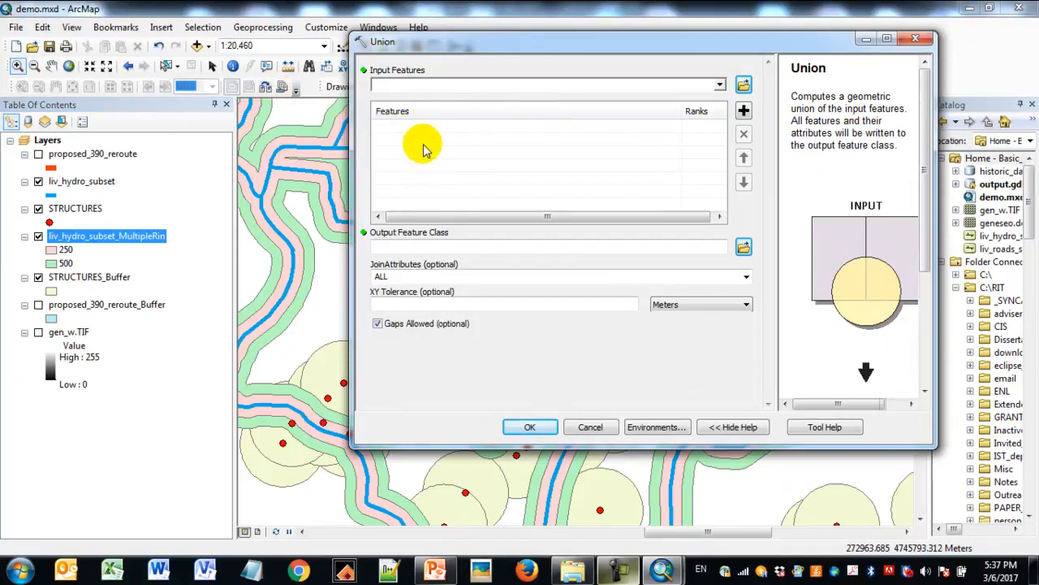
pyautogui.moveTo(704, 47); pyautogui.dragTo(674, 48)
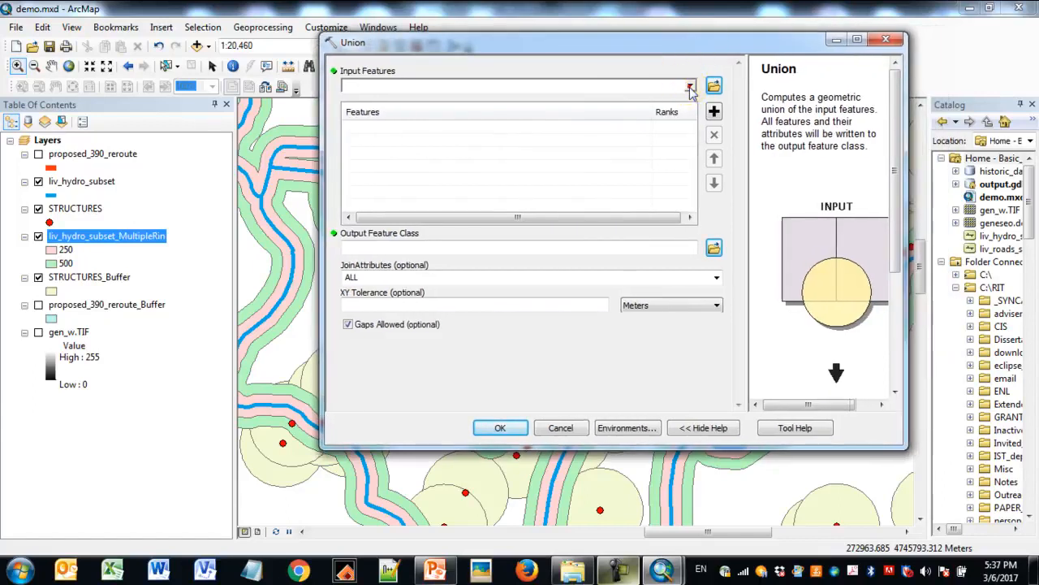
pyautogui.click(690, 87)
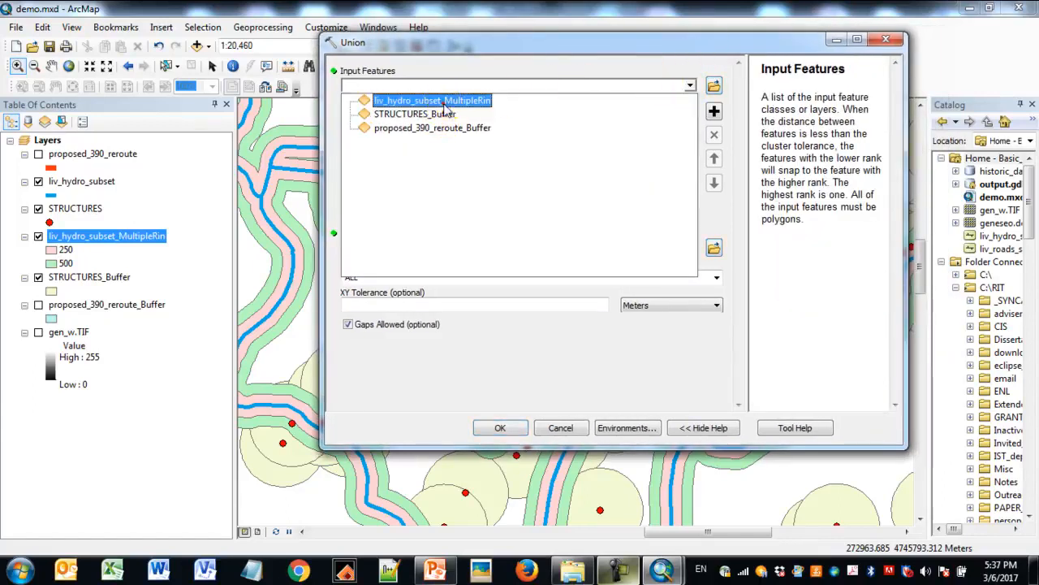
pyautogui.click(445, 102)
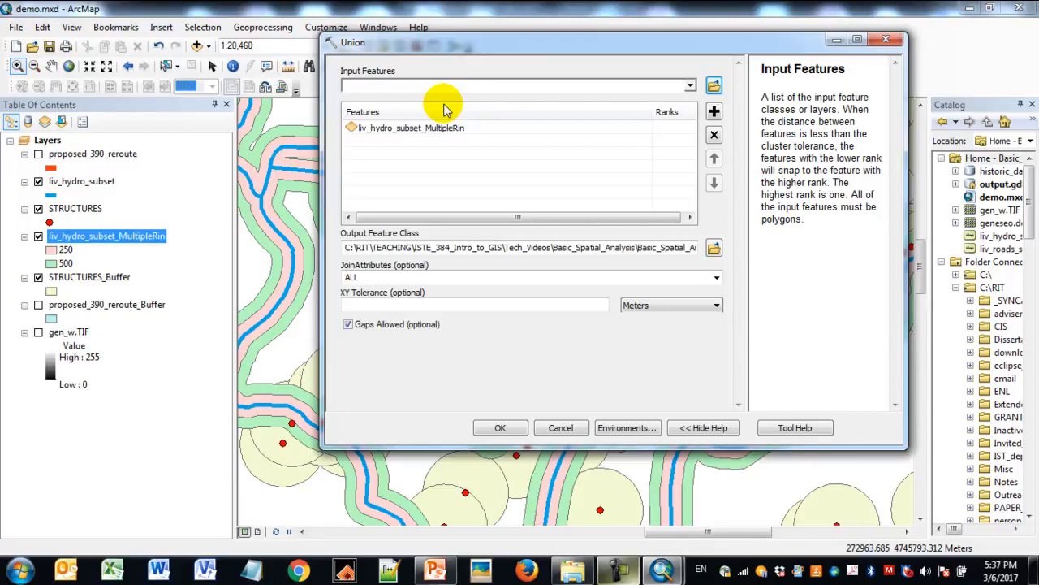
pyautogui.click(690, 86)
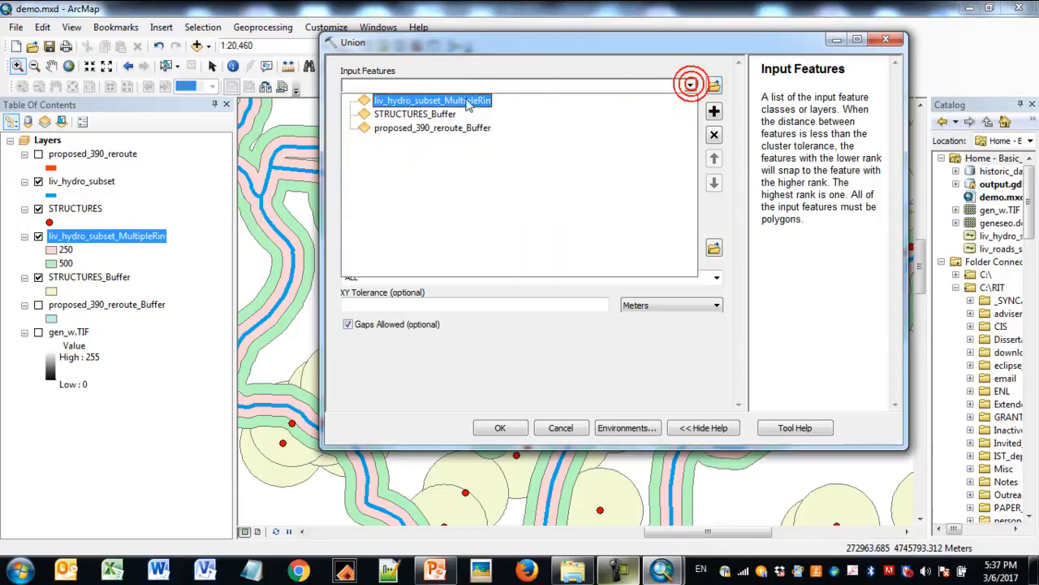
pyautogui.click(437, 117)
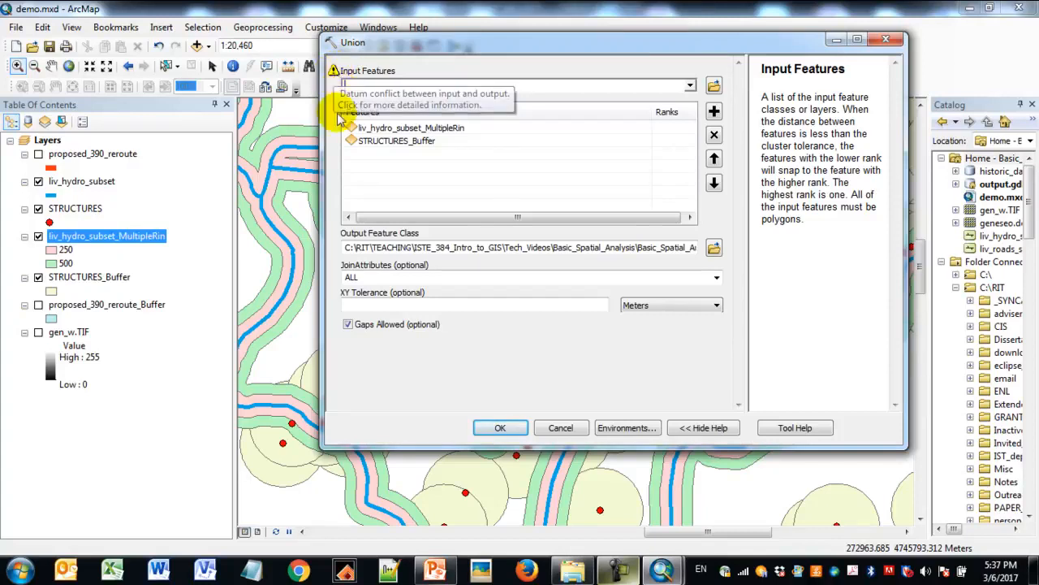
# - Check the default output path in output.gdb, run the union with all join attributes, and dismiss the completion notice
pyautogui.moveTo(319, 156); pyautogui.dragTo(241, 156)
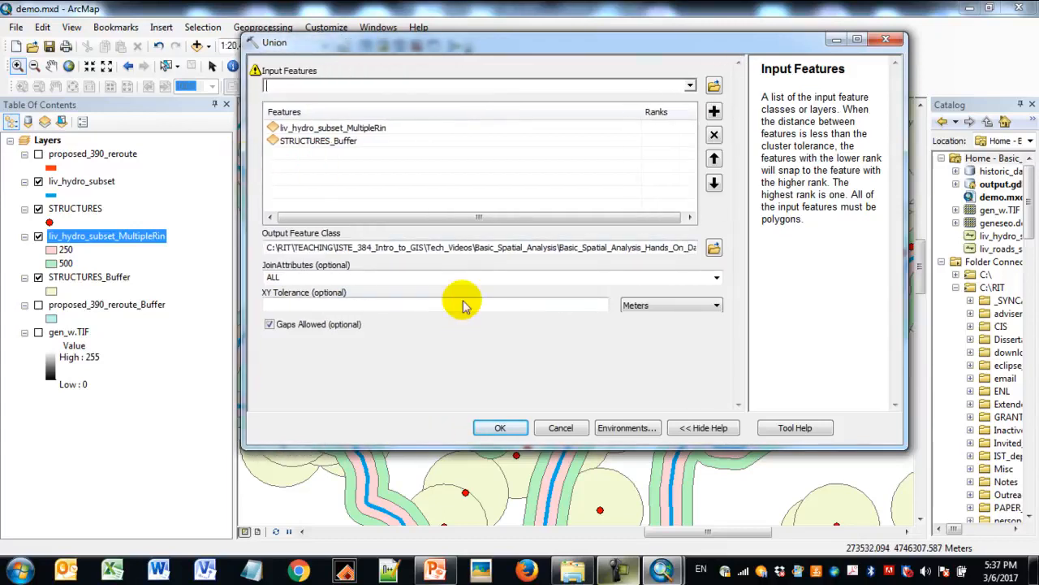
pyautogui.moveTo(488, 252); pyautogui.dragTo(666, 254)
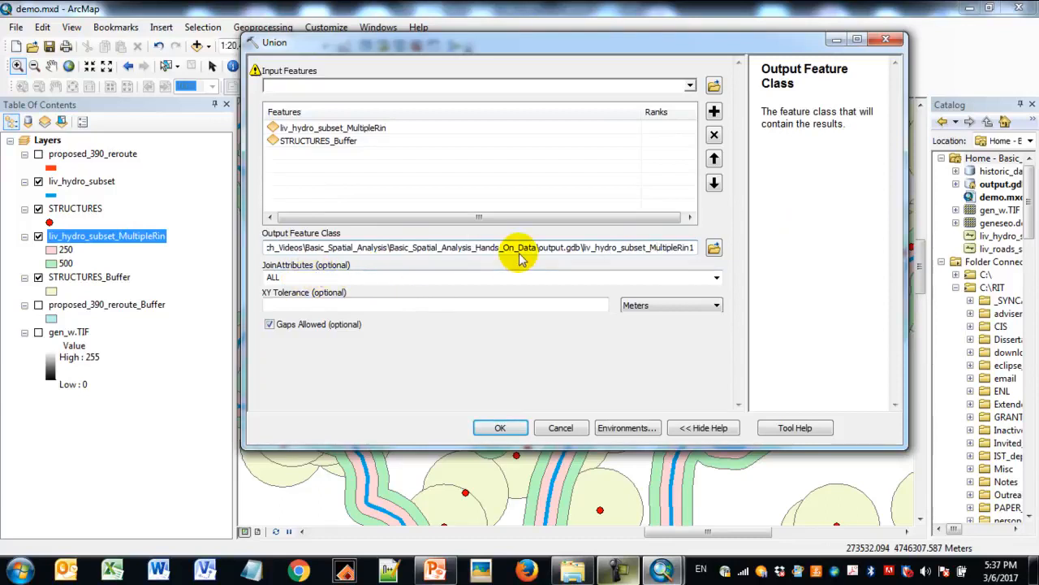
pyautogui.click(501, 430)
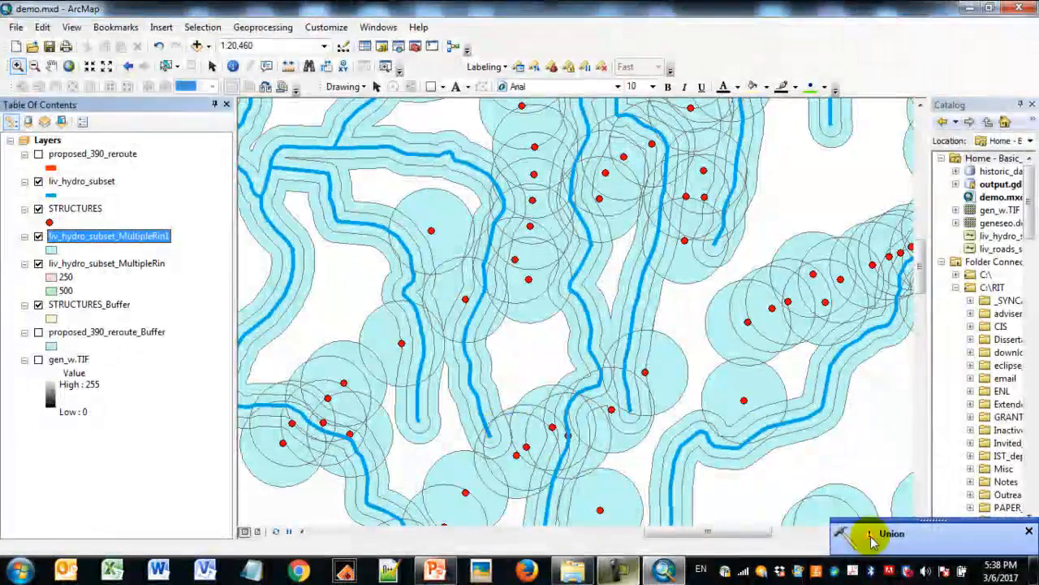
pyautogui.click(1029, 532)
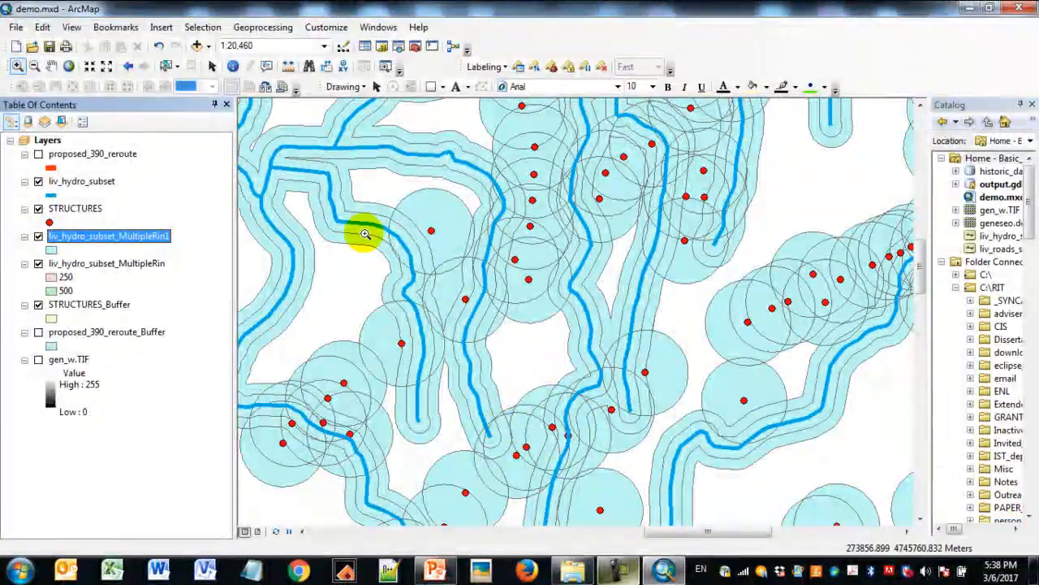
# - Hide the liv_hydro_subset_MultipleRin, STRUCTURES_Buffer, liv_hydro_subset and STRUCTURES layers so only the union layer is displayed
pyautogui.click(39, 266)
pyautogui.click(38, 305)
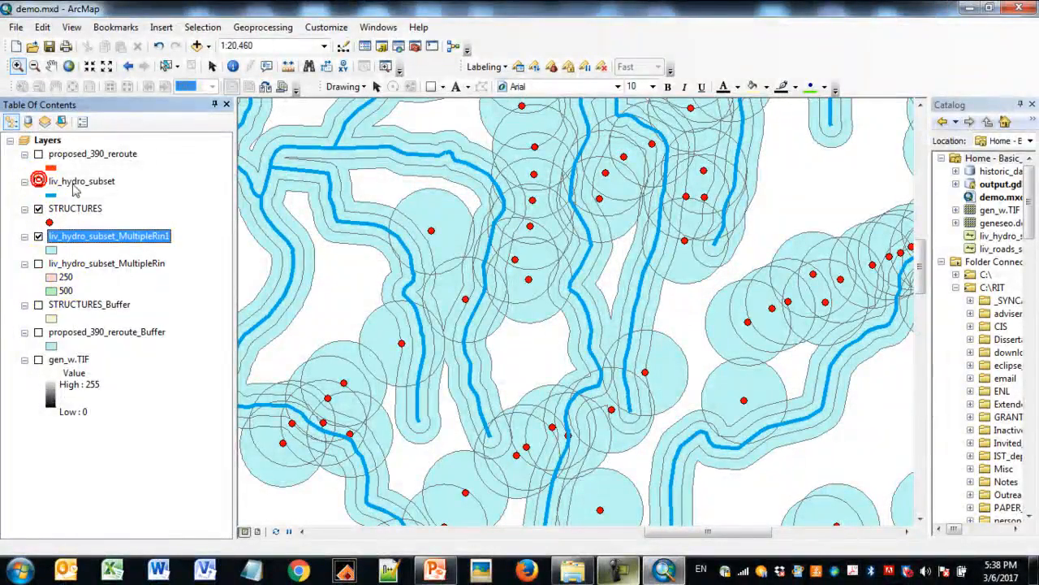
pyautogui.click(38, 181)
pyautogui.click(38, 209)
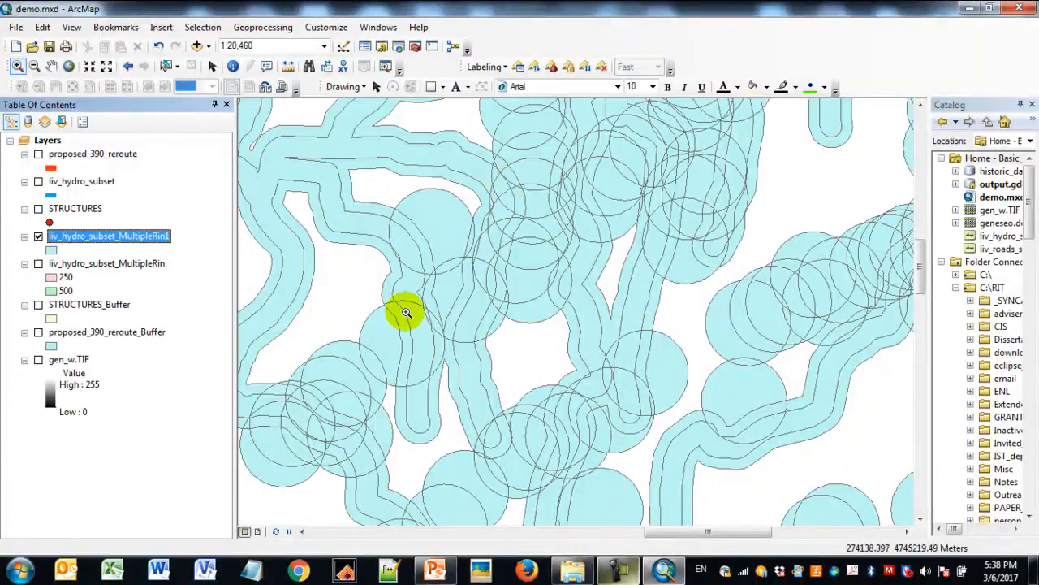
# - Open the union layer's attribute table, widen it to show all fields, and examine the struc_val and distance values of the first records
pyautogui.rightClick(144, 241)
pyautogui.click(213, 269)
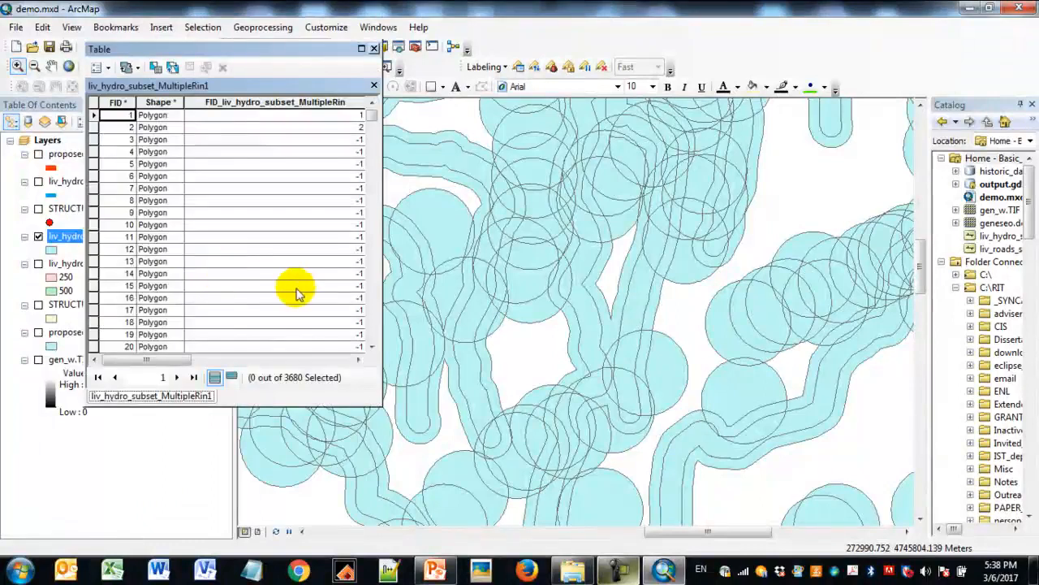
pyautogui.moveTo(382, 247); pyautogui.dragTo(794, 245)
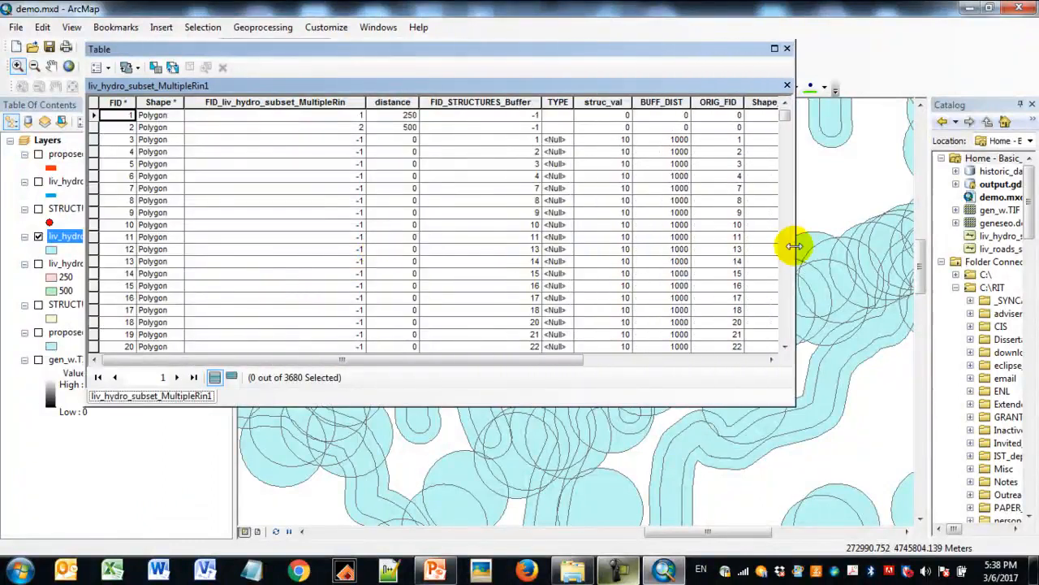
pyautogui.click(607, 115)
pyautogui.click(616, 127)
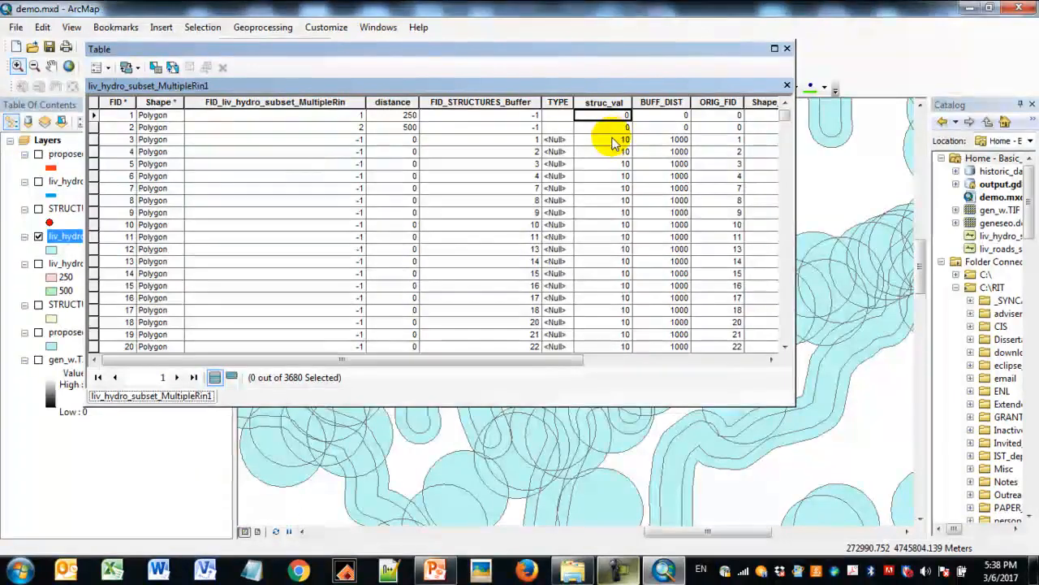
pyautogui.click(612, 141)
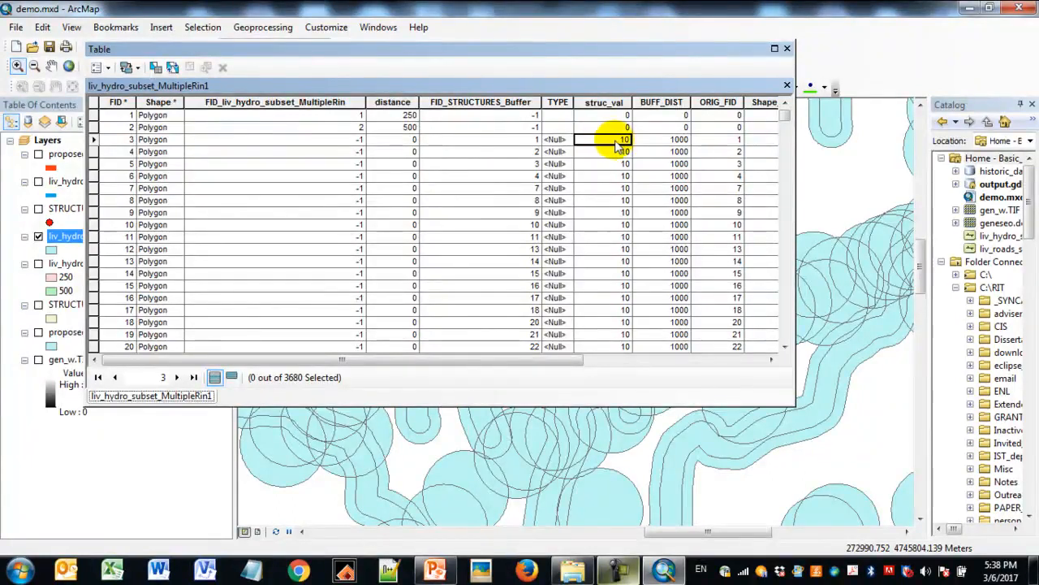
pyautogui.click(389, 140)
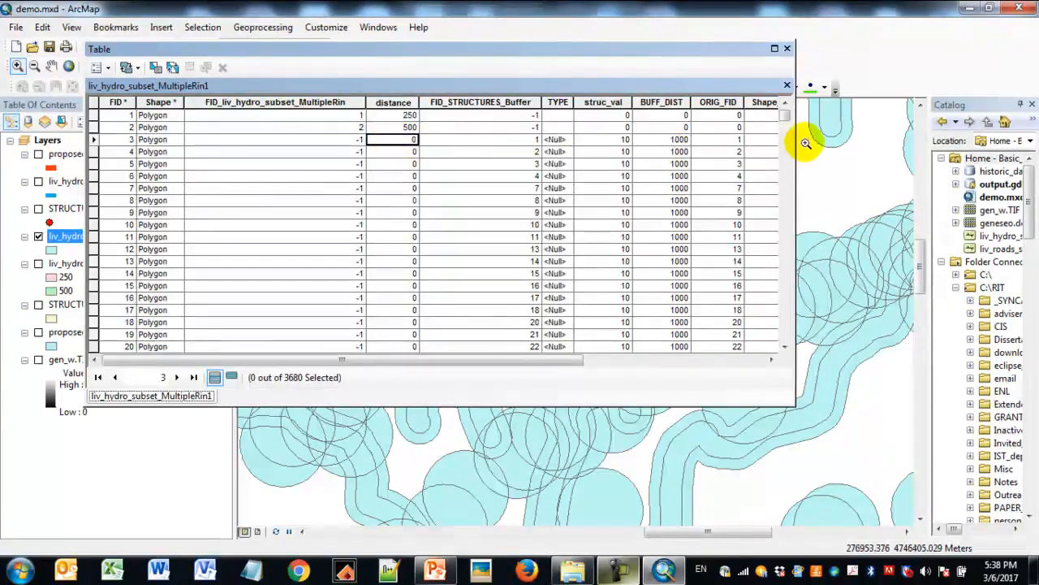
pyautogui.moveTo(796, 143); pyautogui.dragTo(947, 142)
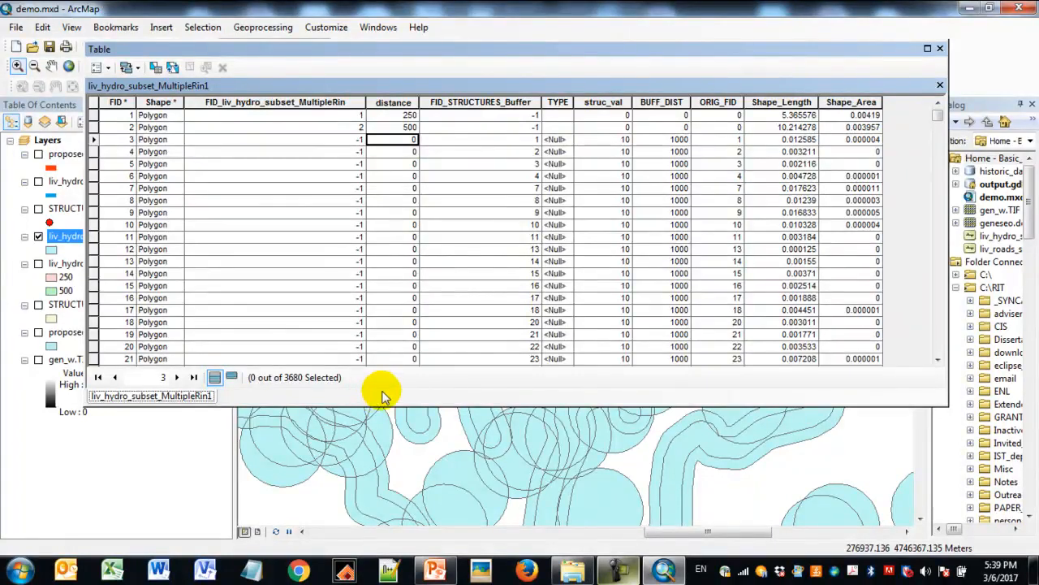
# - Highlight the distance and struc_val columns and compare their values through the records, returning to the first record
pyautogui.click(398, 104)
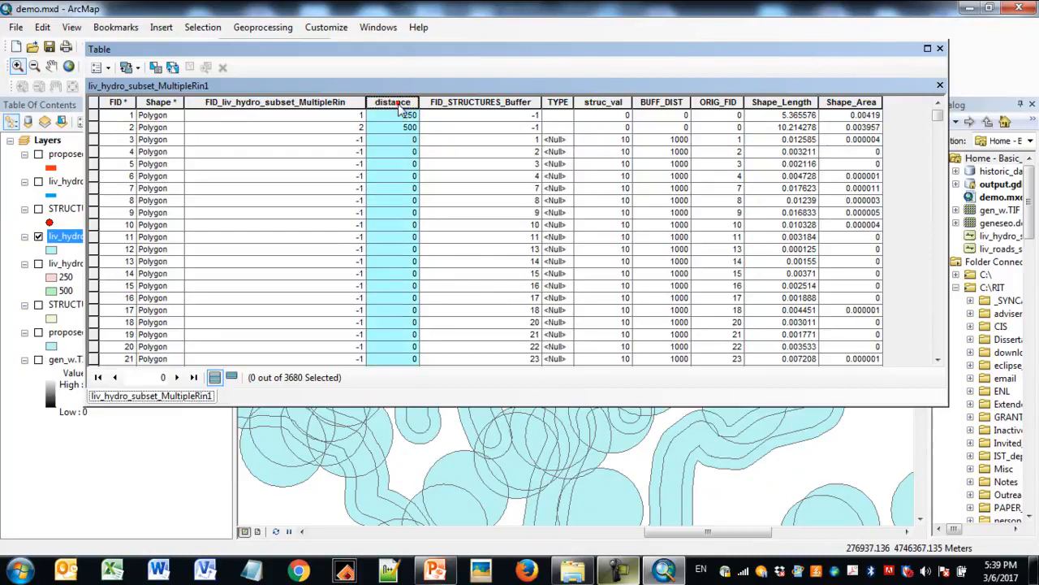
pyautogui.keyDown('ctrl'); pyautogui.click(612, 103); pyautogui.keyUp('ctrl')
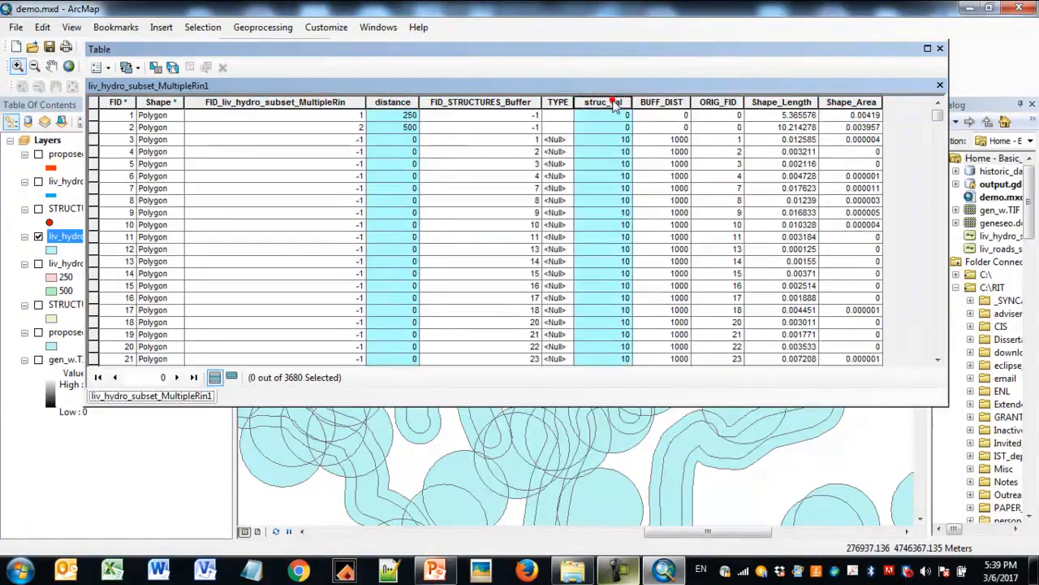
pyautogui.scroll(-14, 536, 185)
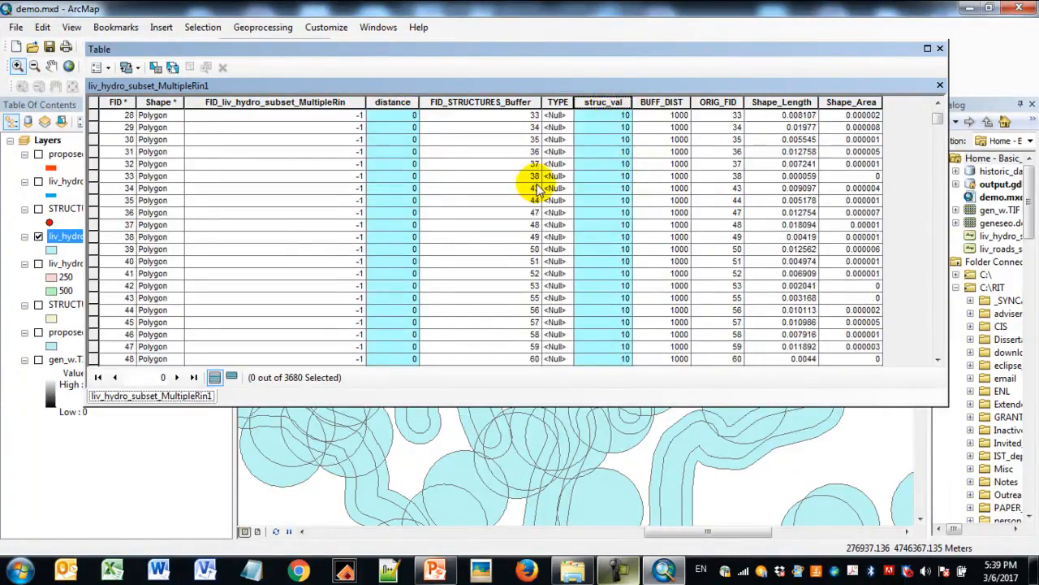
pyautogui.scroll(-20, 536, 187)
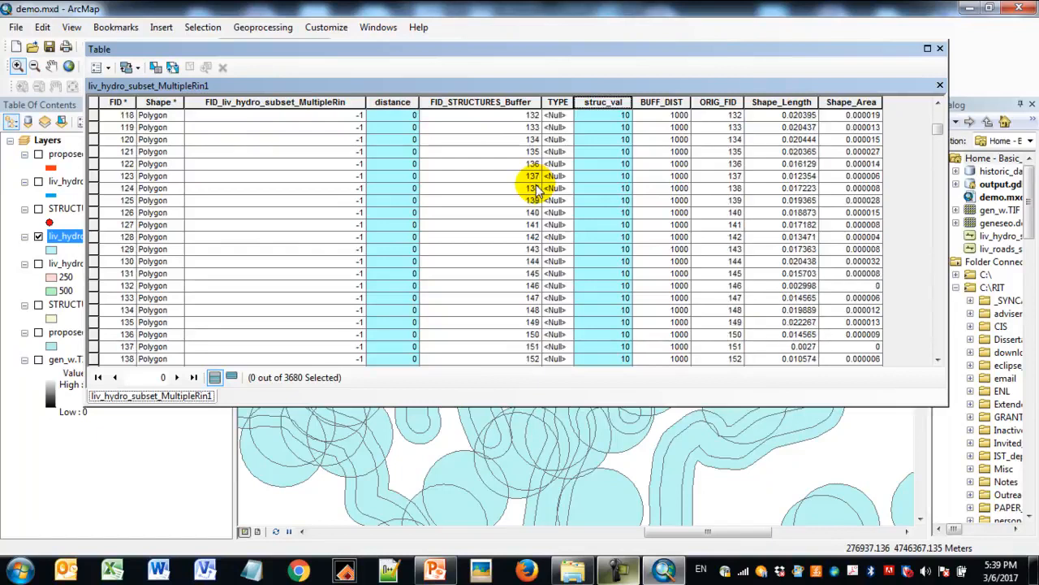
pyautogui.scroll(-5, 533, 197)
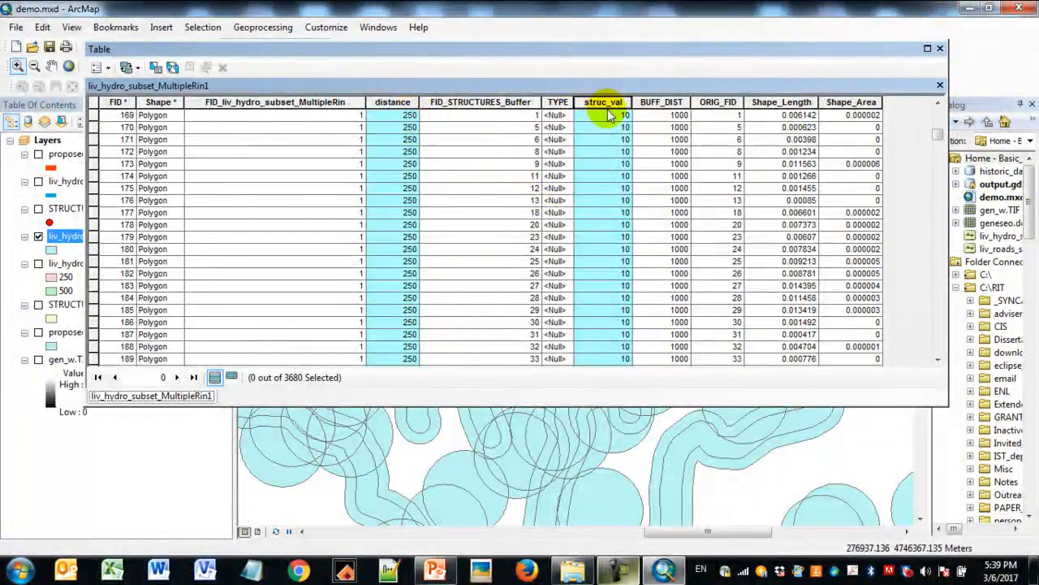
pyautogui.scroll(-5, 457, 280)
pyautogui.moveTo(942, 139)
pyautogui.mouseDown()
pyautogui.moveTo(942, 162)
pyautogui.moveTo(940, 151)
pyautogui.mouseUp()
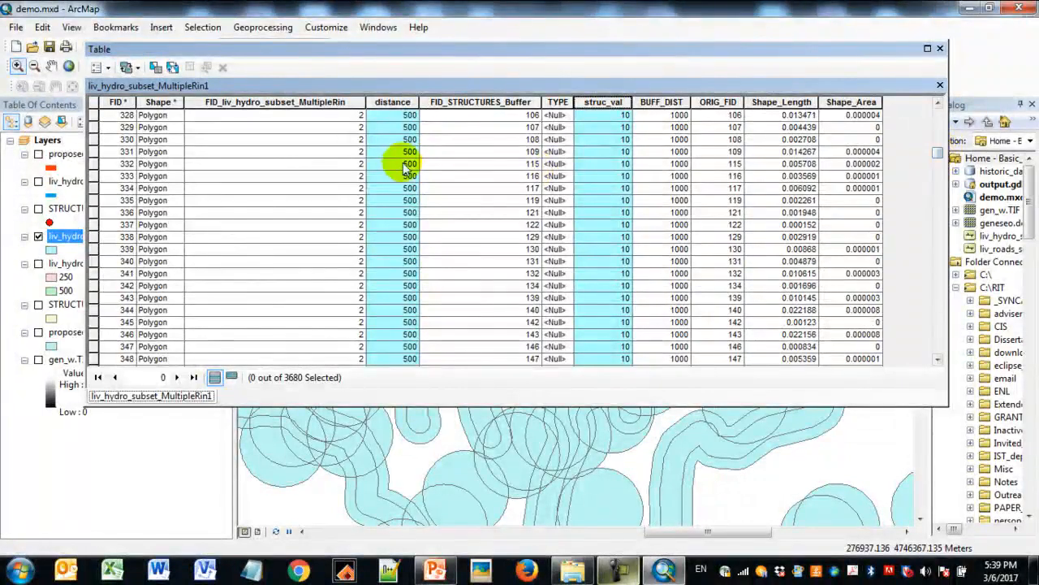
pyautogui.scroll(-9, 585, 293)
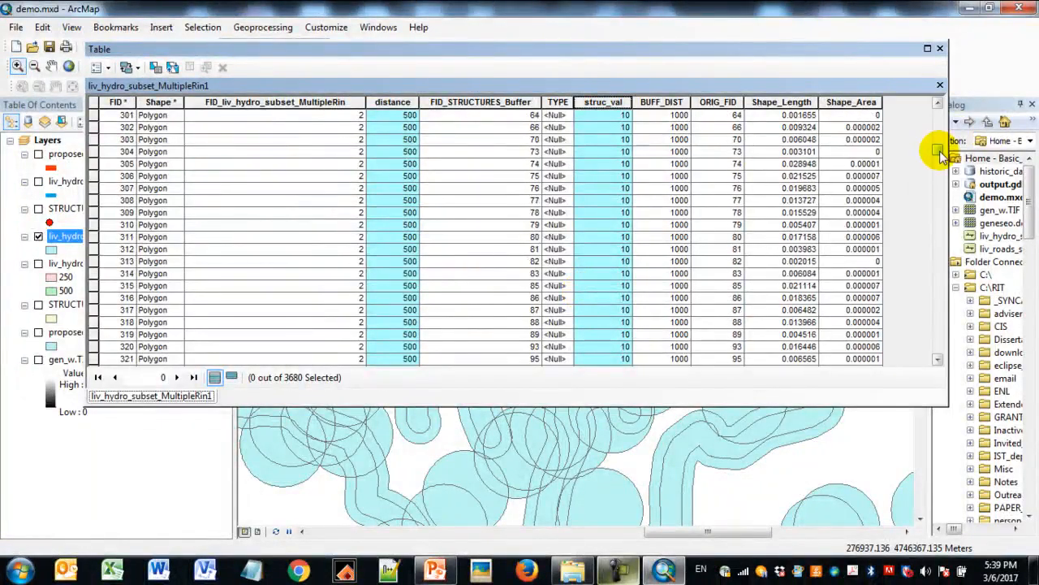
pyautogui.moveTo(940, 149); pyautogui.dragTo(945, 107)
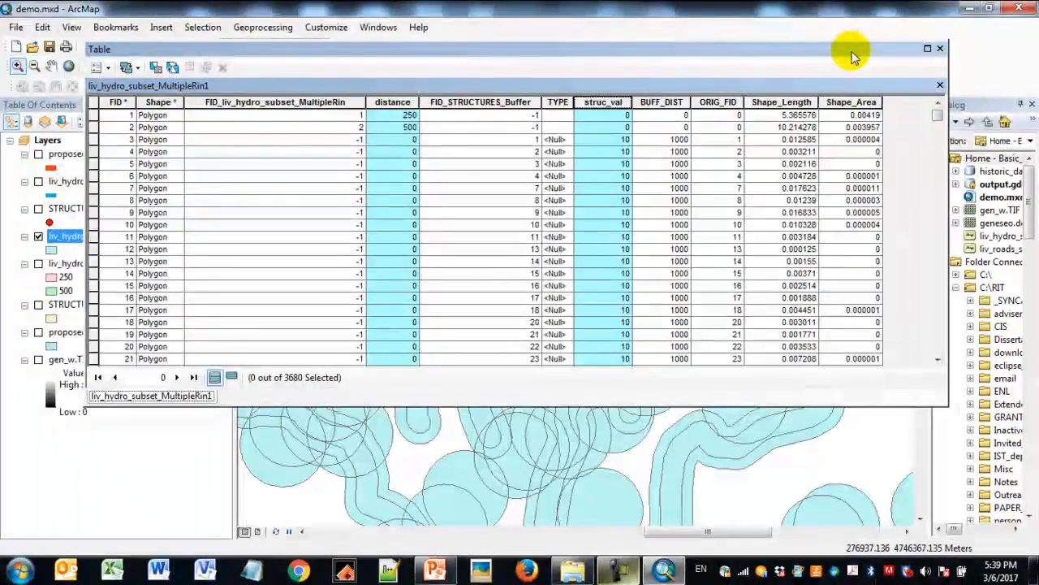
# - Reposition and enlarge the attribute table, and add a short integer field named score to it
pyautogui.moveTo(852, 52); pyautogui.dragTo(806, 56)
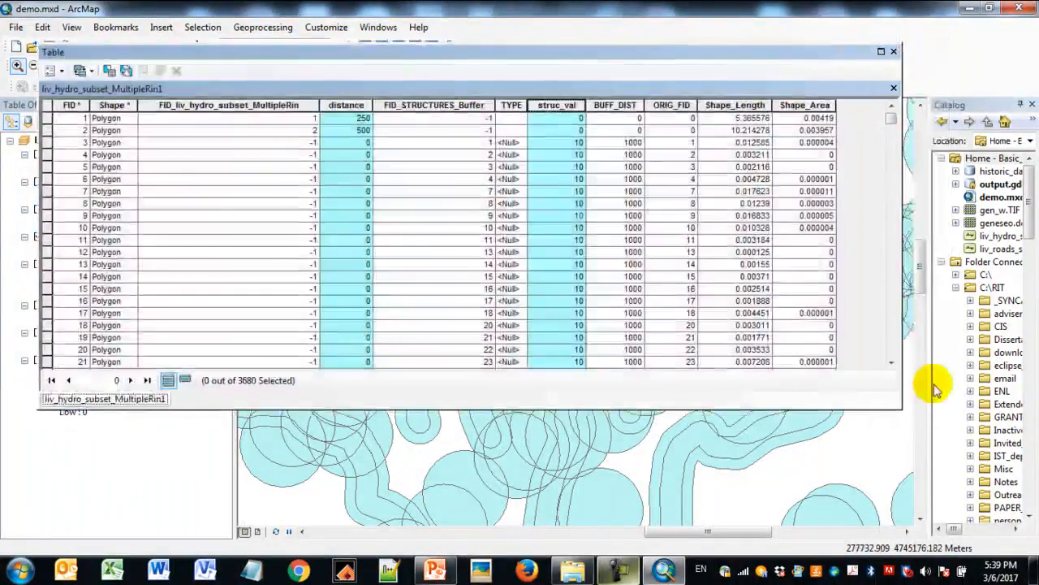
pyautogui.moveTo(899, 408); pyautogui.dragTo(899, 441)
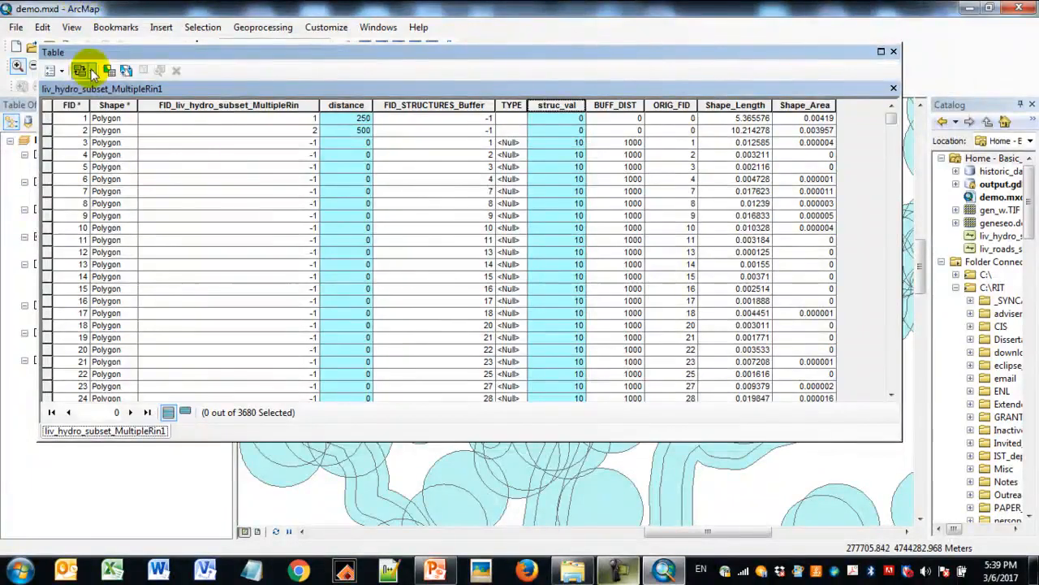
pyautogui.click(64, 73)
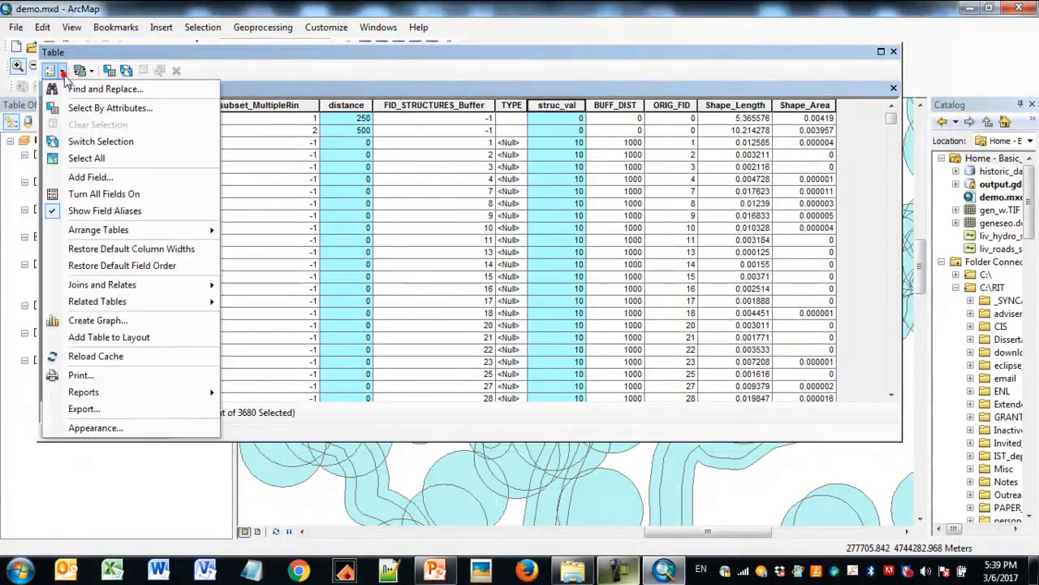
pyautogui.click(95, 180)
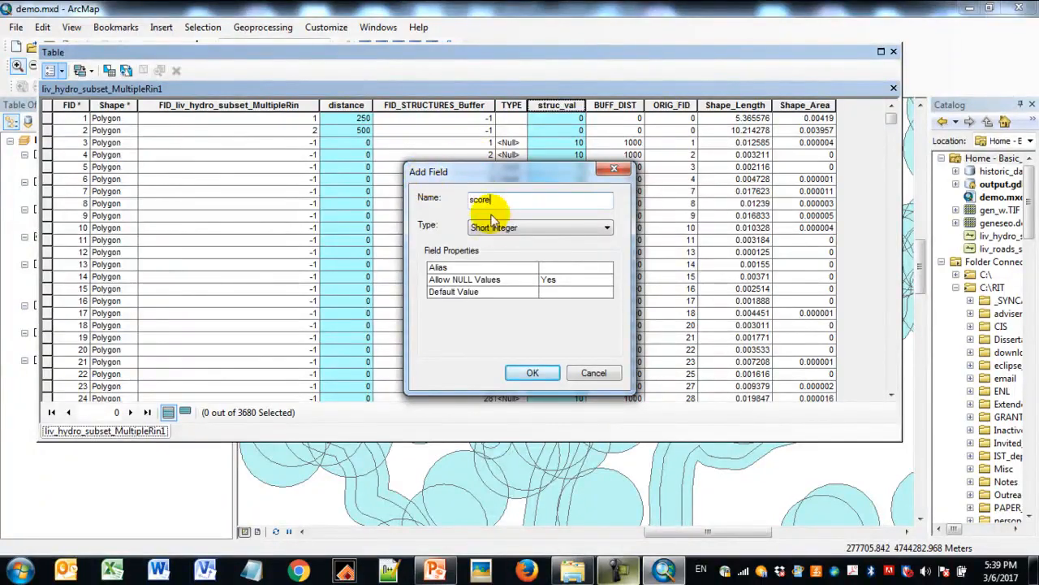
pyautogui.click(532, 372)
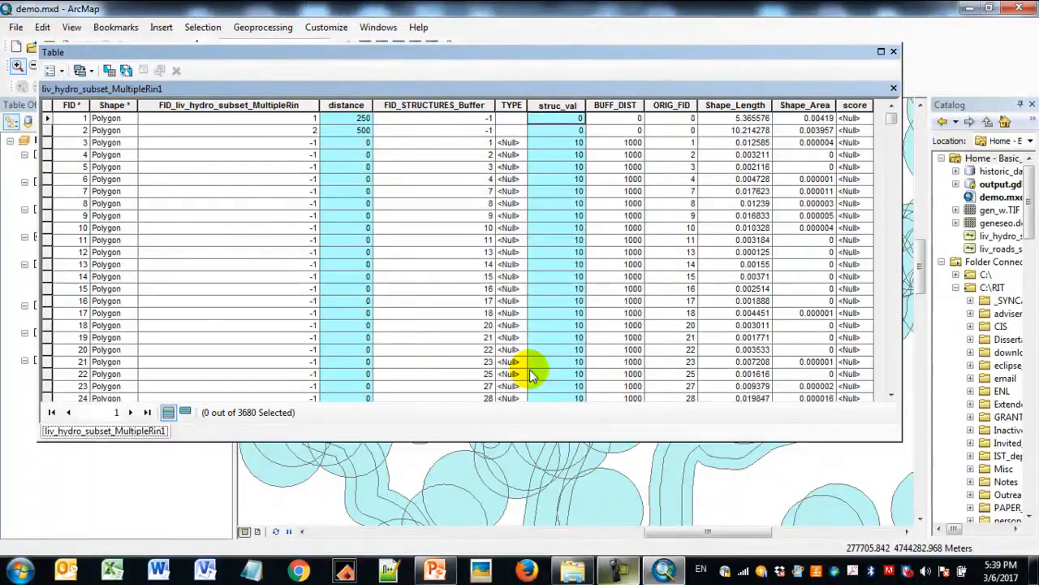
# - Calculate the score field as [distance] * [struc_val] for all records, look through the results, and close the attribute table
pyautogui.moveTo(901, 333); pyautogui.dragTo(978, 334)
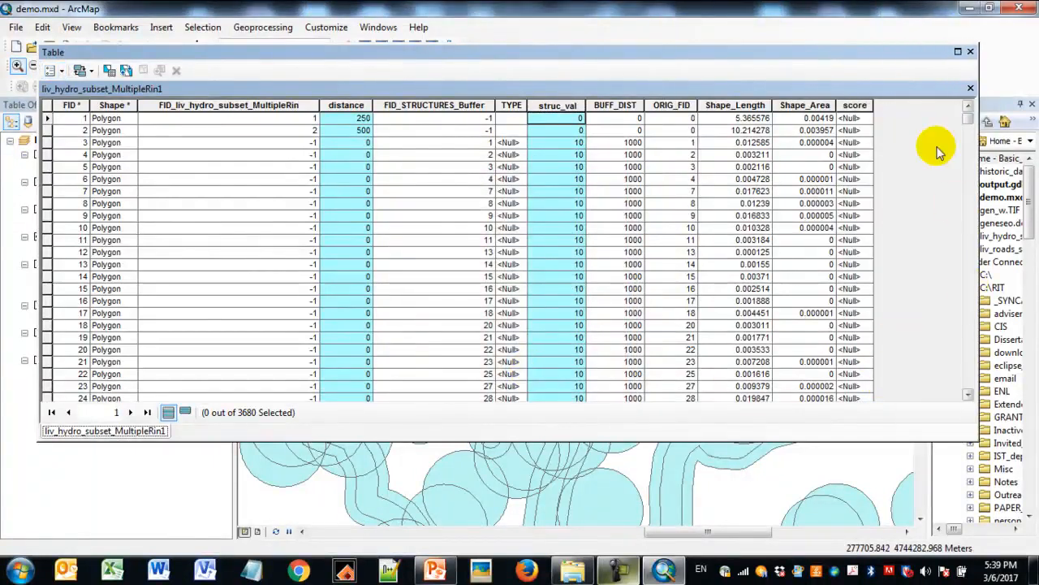
pyautogui.click(856, 105)
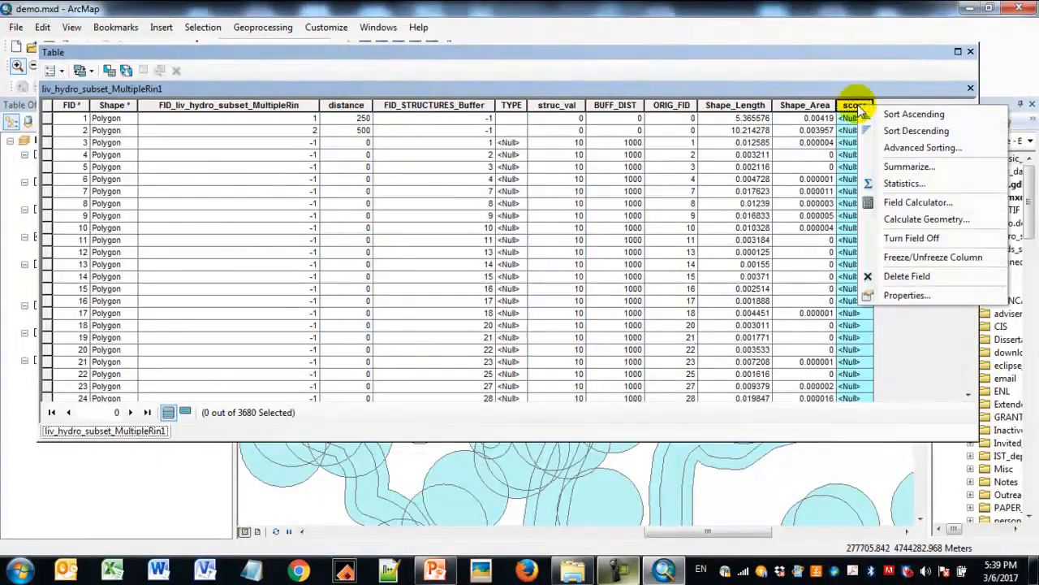
pyautogui.click(917, 202)
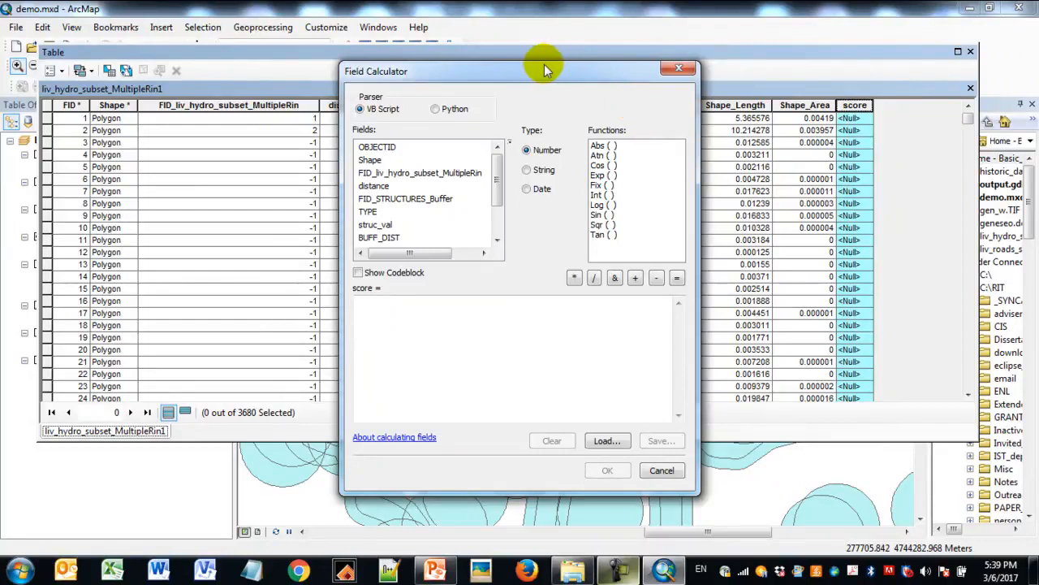
pyautogui.moveTo(541, 73); pyautogui.dragTo(733, 68)
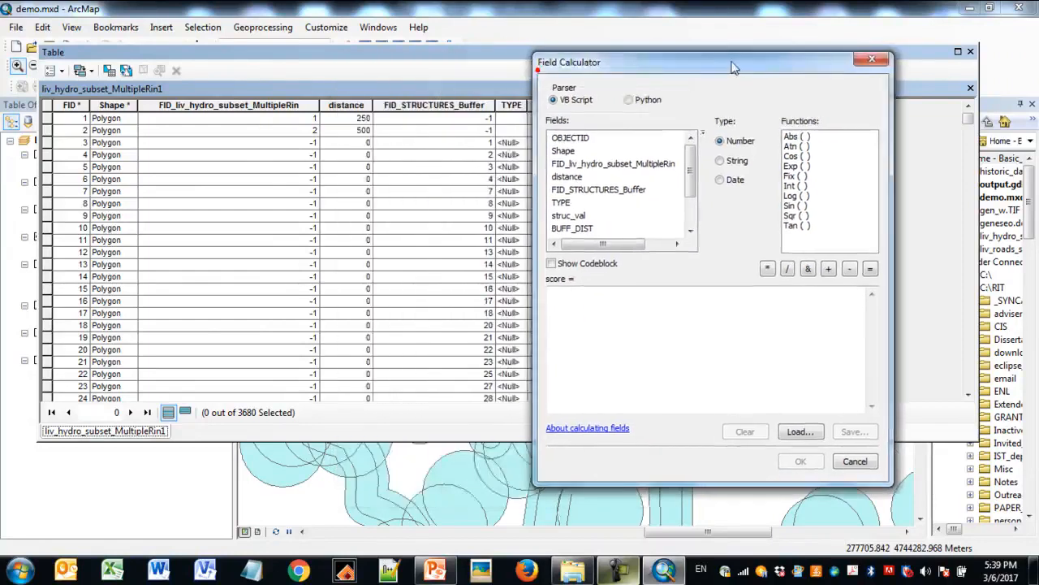
pyautogui.doubleClick(568, 176)
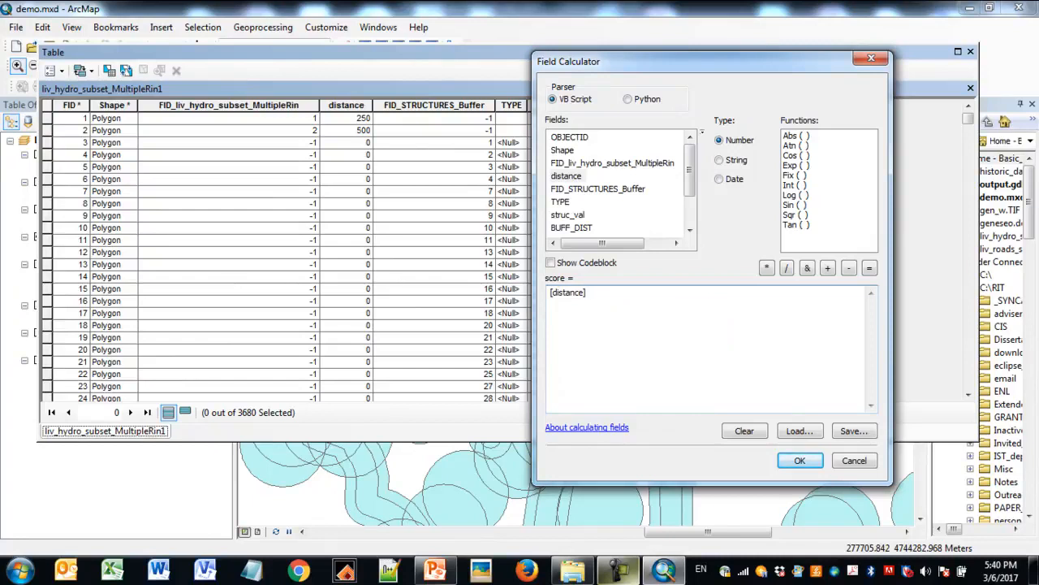
pyautogui.click(767, 268)
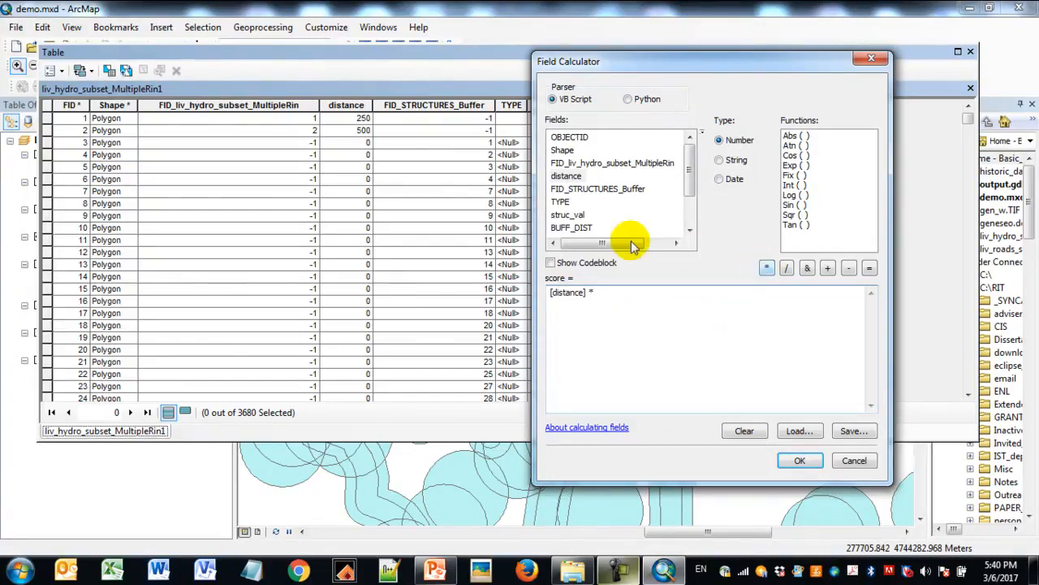
pyautogui.click(579, 215)
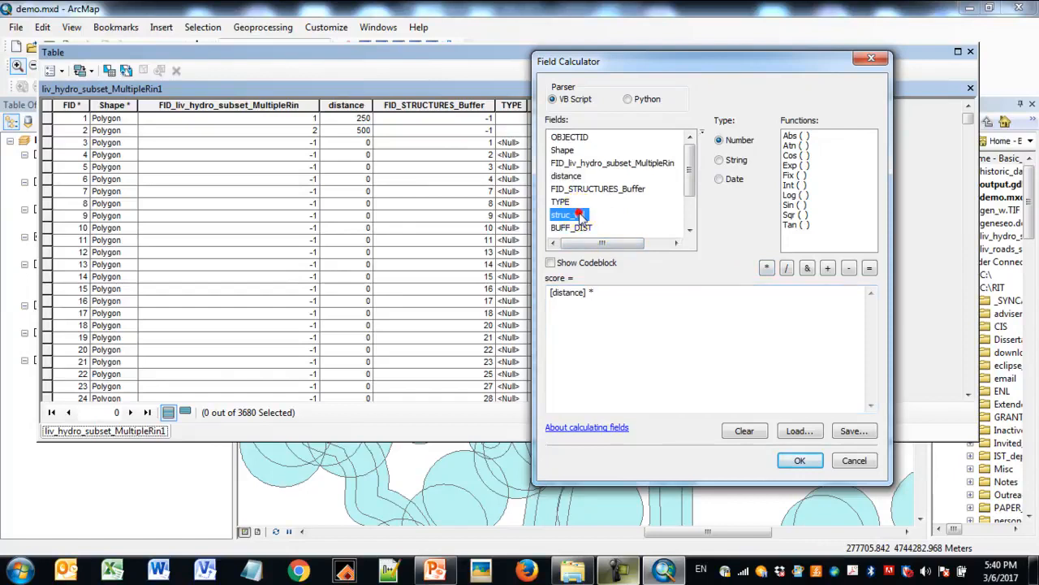
pyautogui.doubleClick(580, 215)
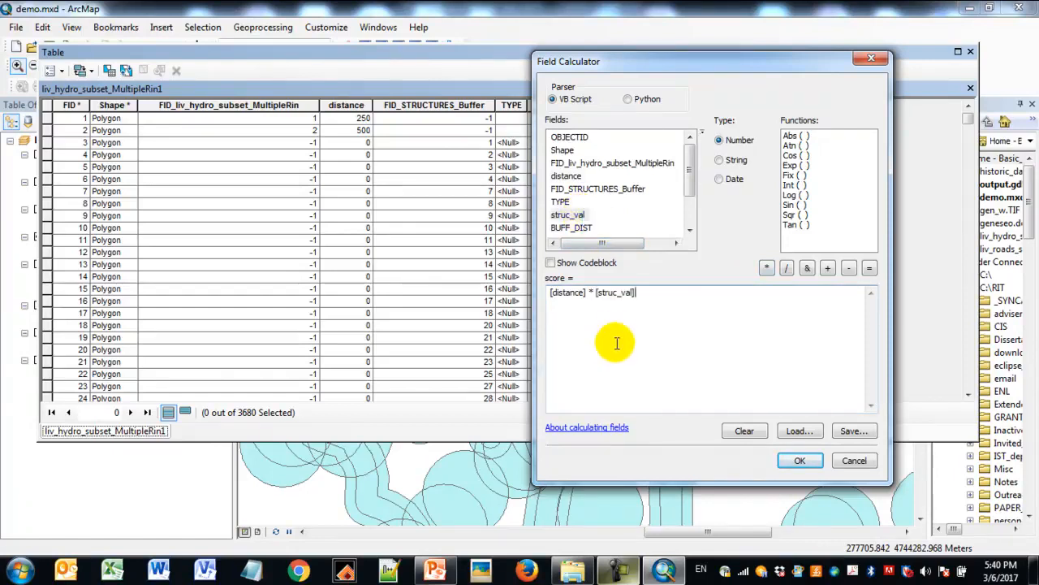
pyautogui.moveTo(702, 62); pyautogui.dragTo(316, 56)
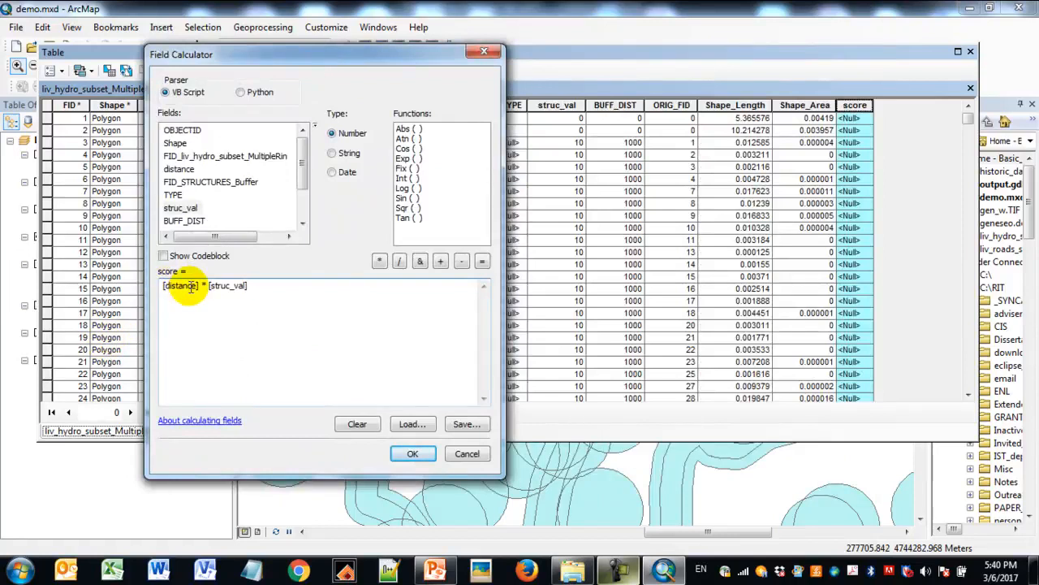
pyautogui.click(422, 456)
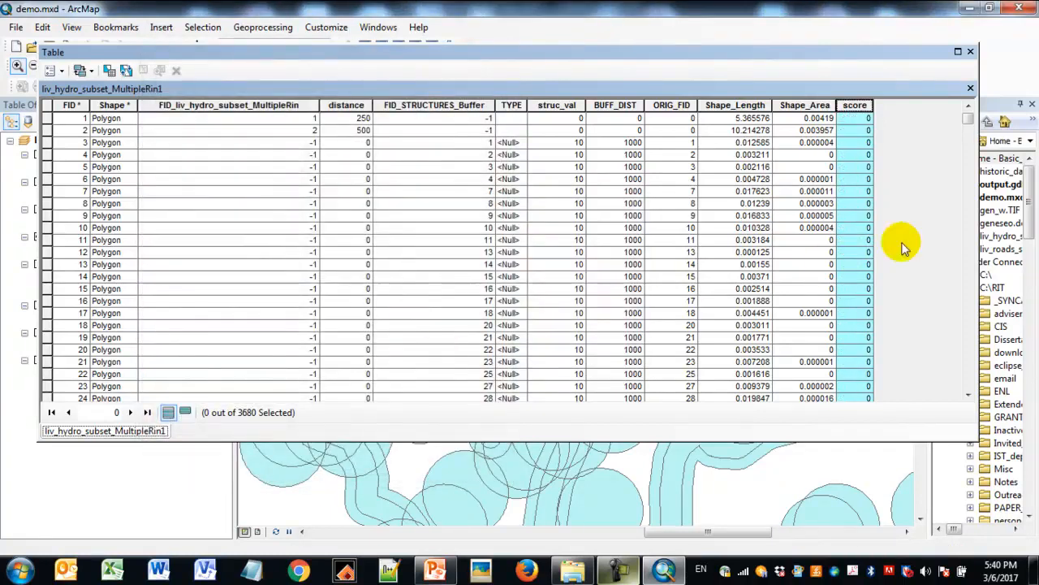
pyautogui.moveTo(968, 119); pyautogui.dragTo(974, 390)
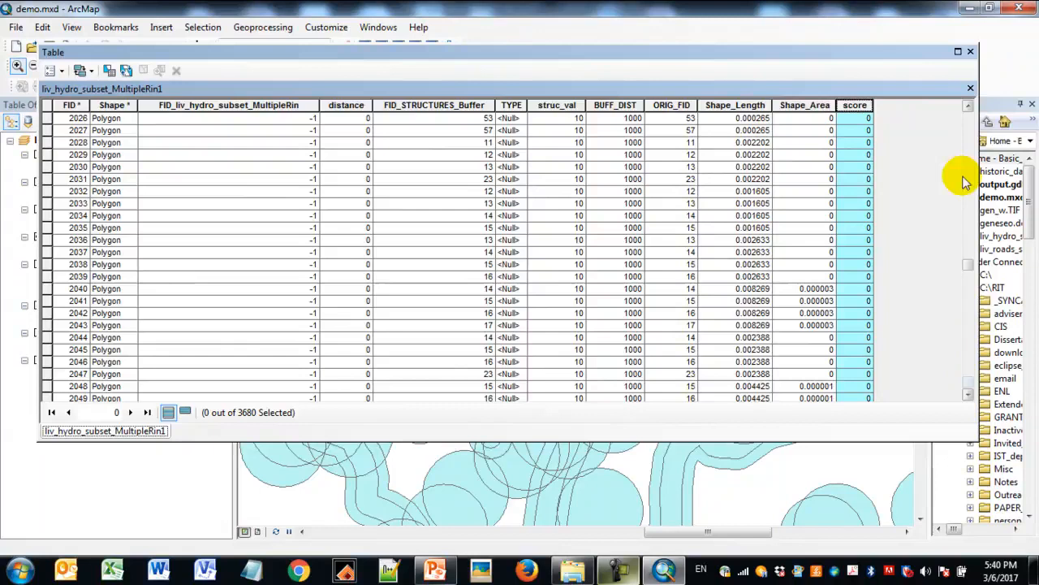
pyautogui.click(972, 51)
# - Symbolize the liv_hydro_subset_MultipleRin1 layer by unique values of score, adding all values and excluding the all other values symbol
pyautogui.click(138, 236)
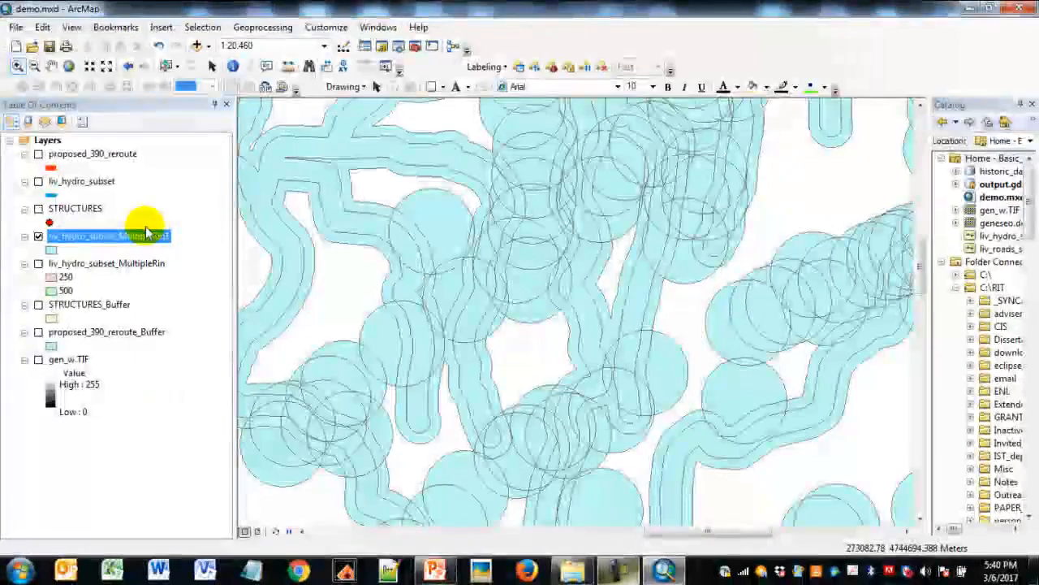
pyautogui.rightClick(120, 242)
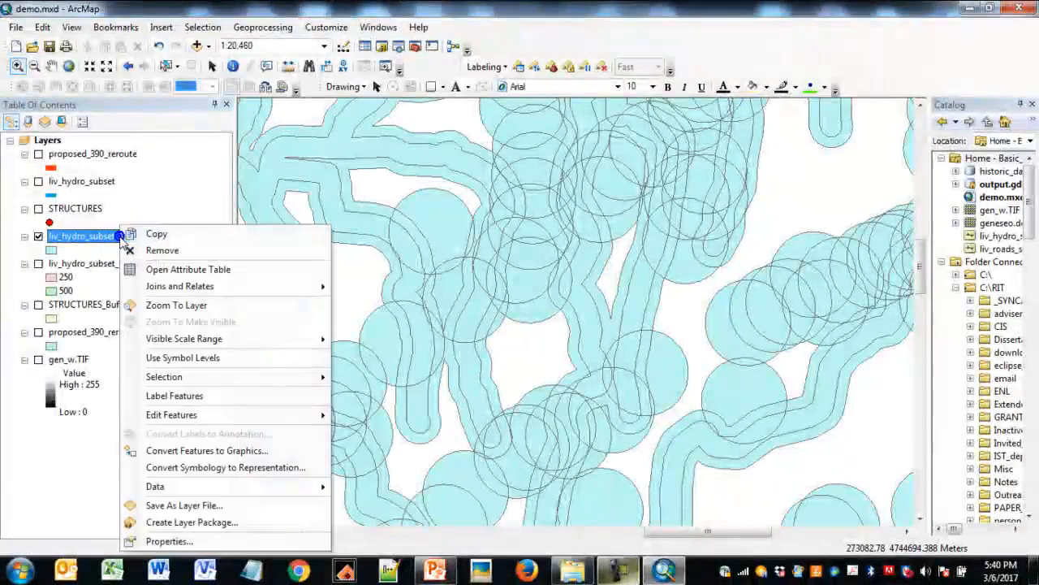
pyautogui.click(154, 537)
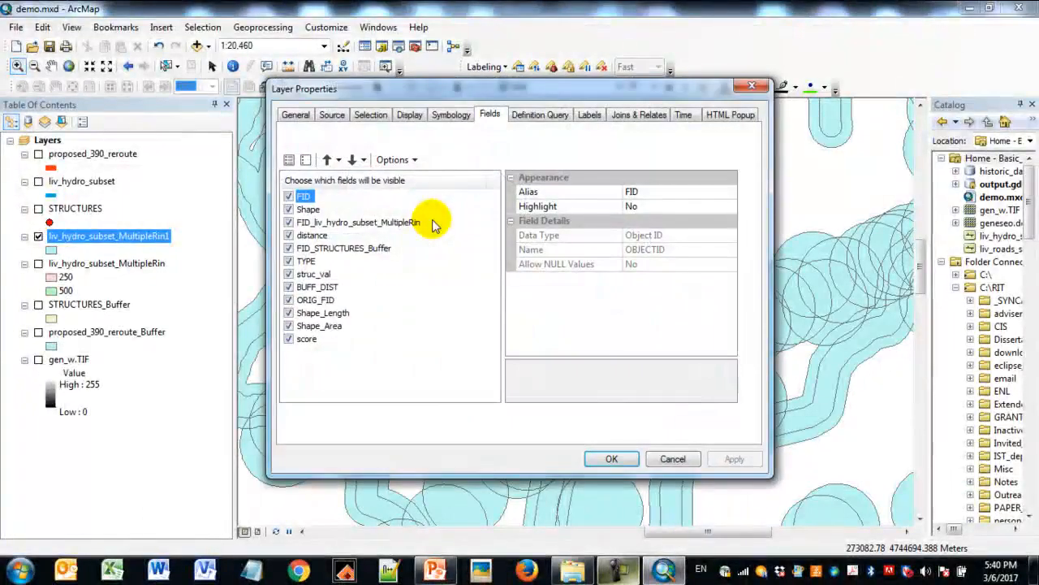
pyautogui.click(453, 115)
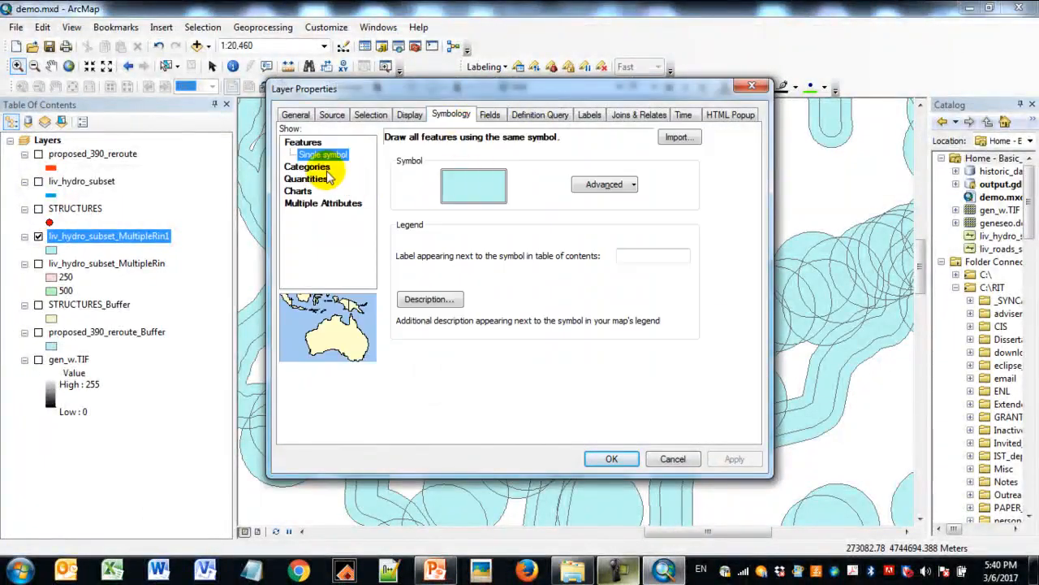
pyautogui.click(325, 167)
pyautogui.click(528, 169)
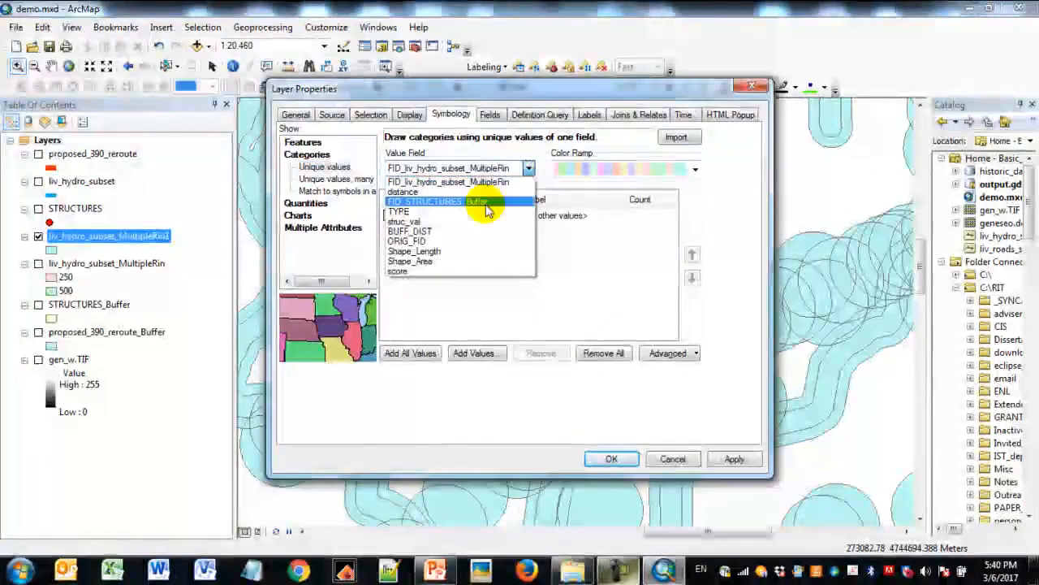
pyautogui.click(438, 271)
pyautogui.click(416, 355)
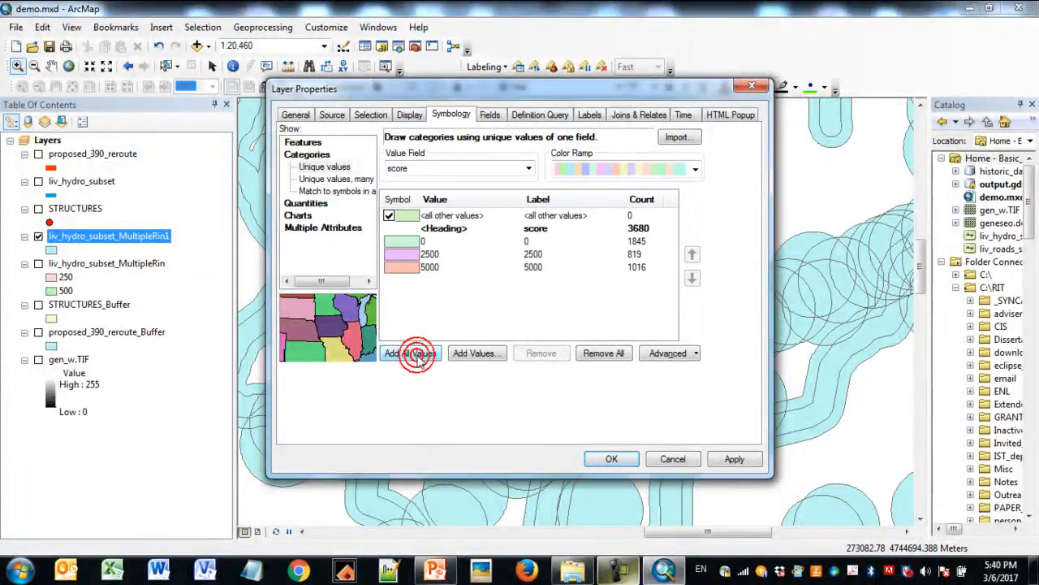
pyautogui.click(389, 215)
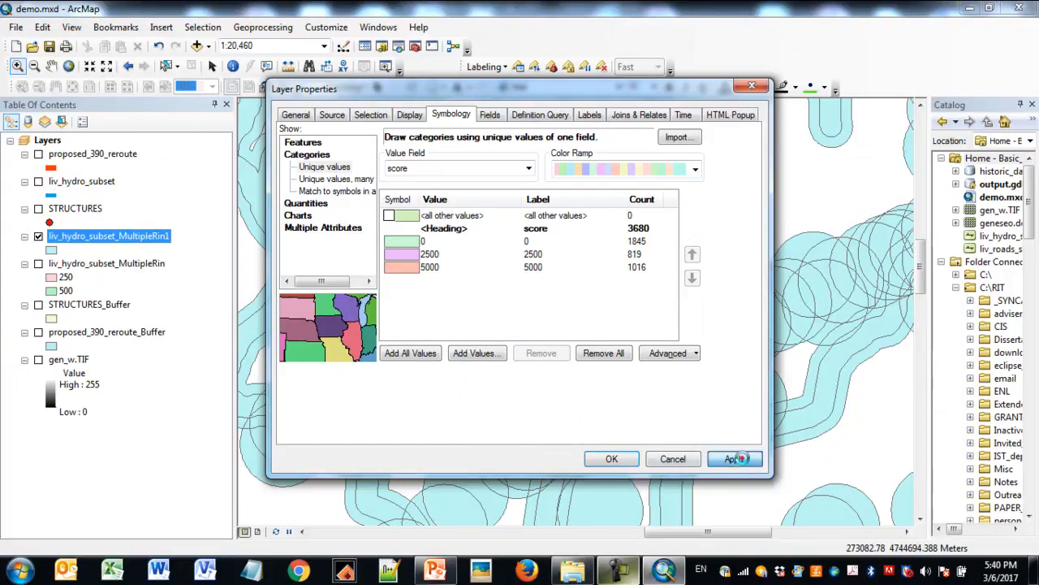
pyautogui.click(735, 460)
pyautogui.click(611, 459)
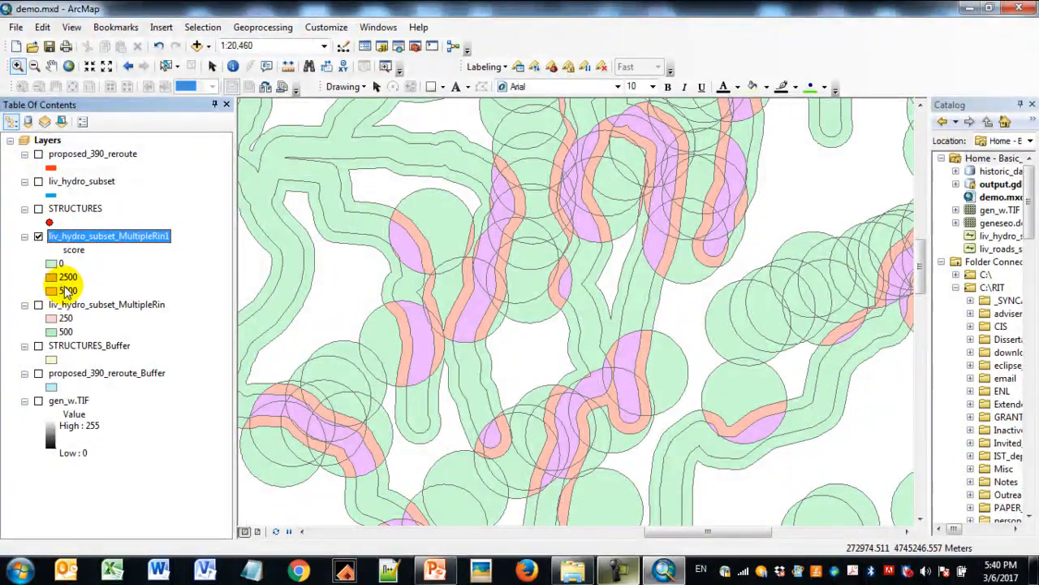
pyautogui.doubleClick(50, 281)
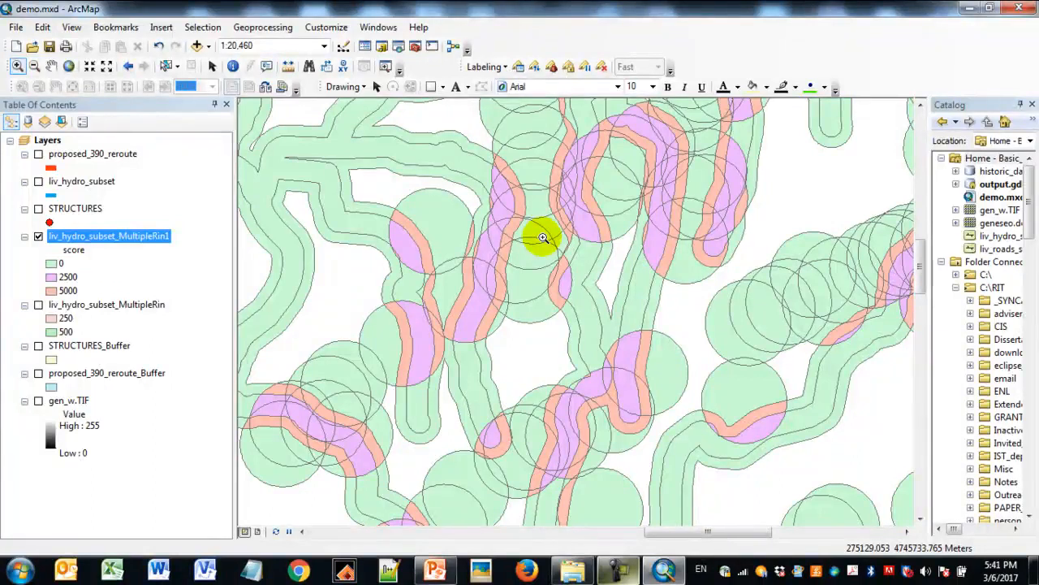
pyautogui.click(56, 264)
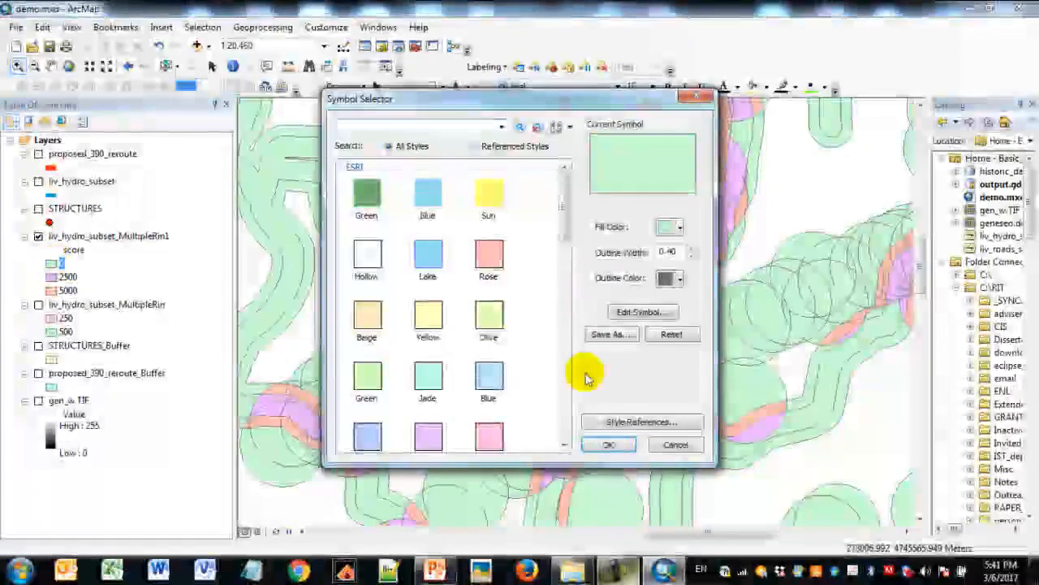
pyautogui.click(675, 442)
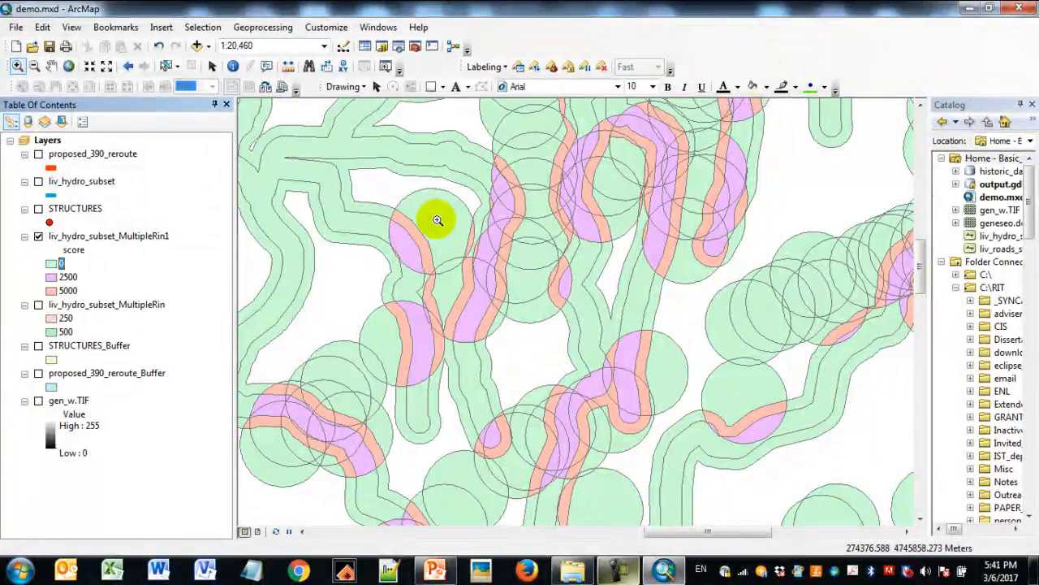
# - Set up a Dissolve of liv_hydro_subset_MultipleRin1 with the output feature class named final in output.gdb
pyautogui.click(262, 29)
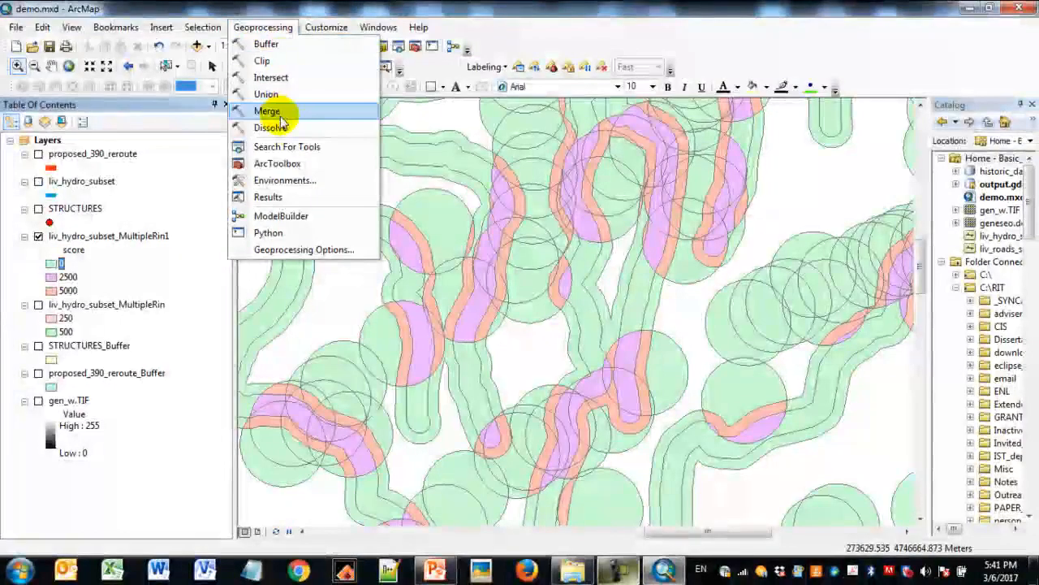
pyautogui.click(270, 128)
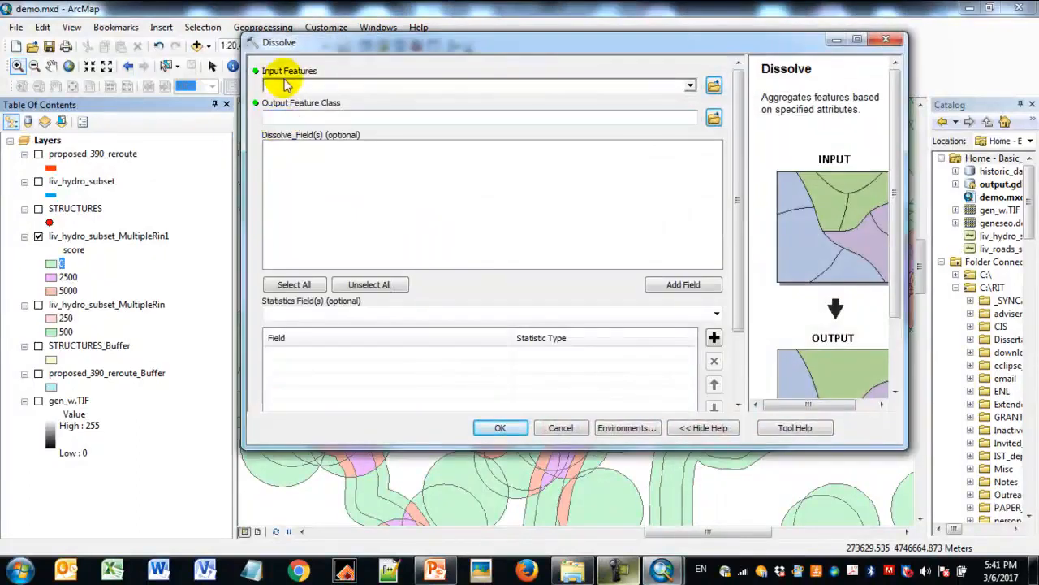
pyautogui.click(690, 85)
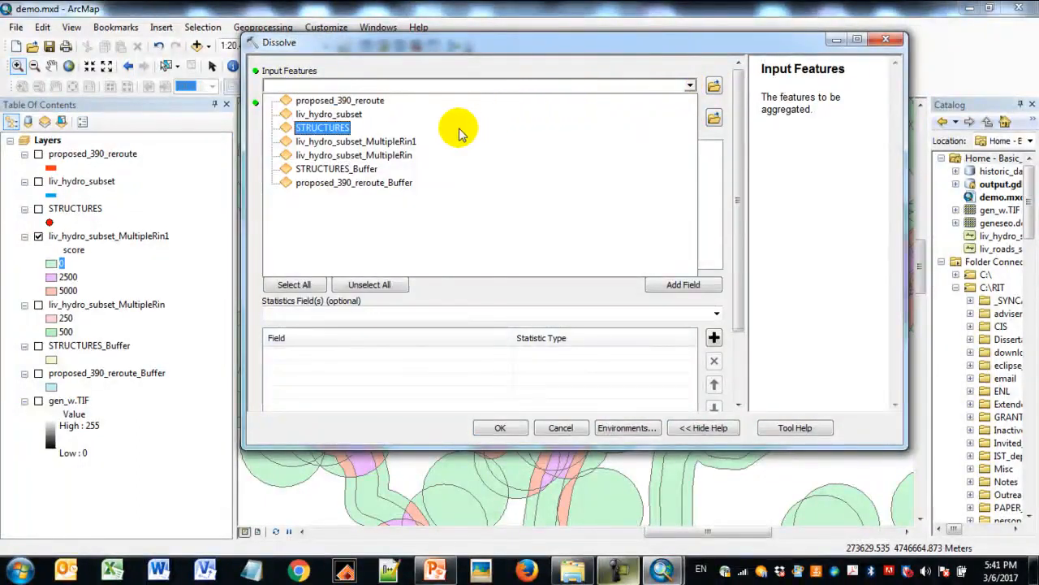
pyautogui.click(414, 143)
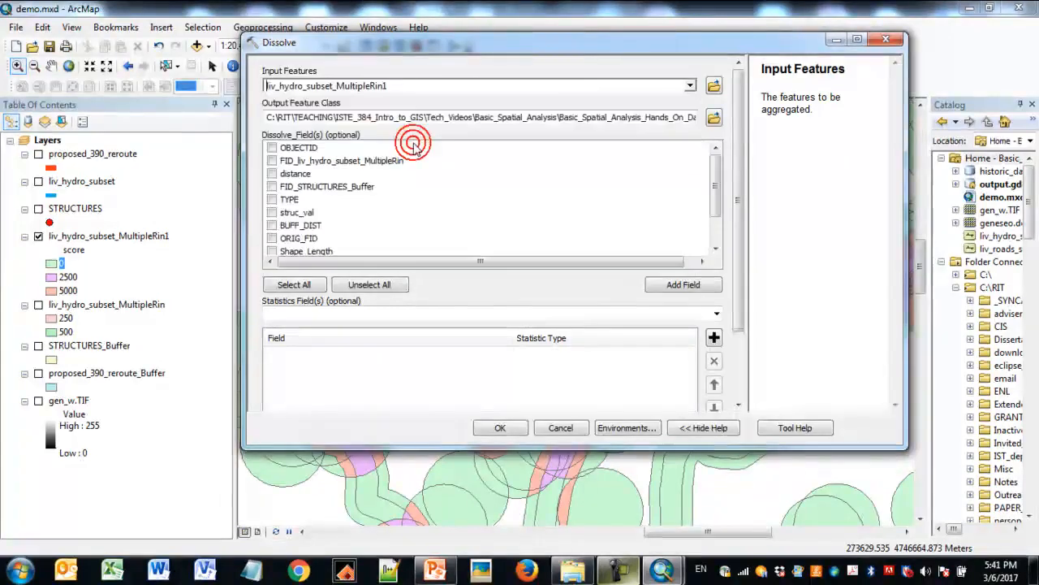
pyautogui.moveTo(601, 117); pyautogui.dragTo(687, 119)
pyautogui.click(649, 117)
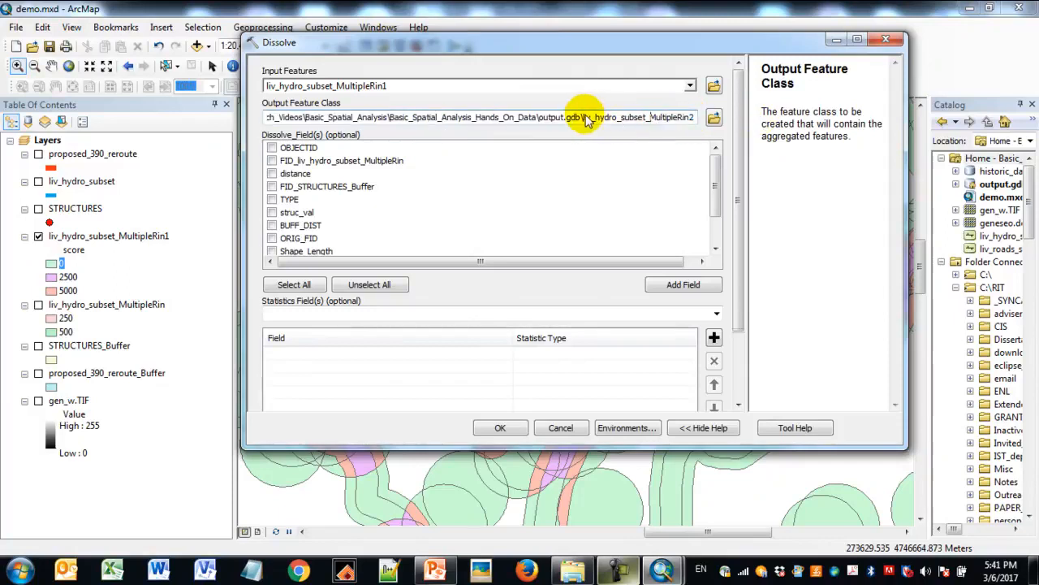
pyautogui.moveTo(583, 117); pyautogui.dragTo(688, 120)
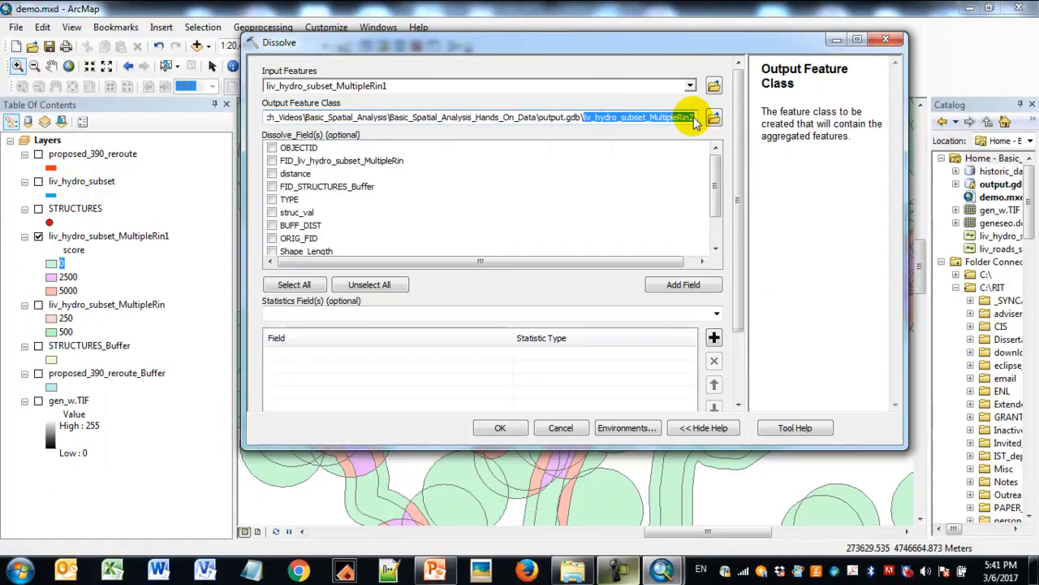
pyautogui.write('final')
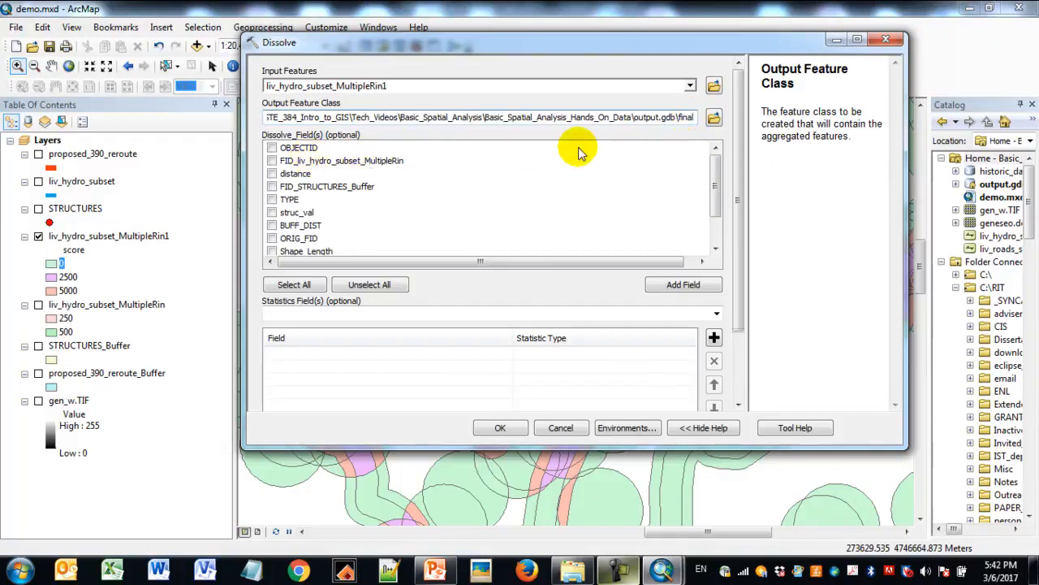
# - Choose score as the dissolve field, keep multipart features enabled, and run the Dissolve
pyautogui.moveTo(718, 166); pyautogui.dragTo(719, 197)
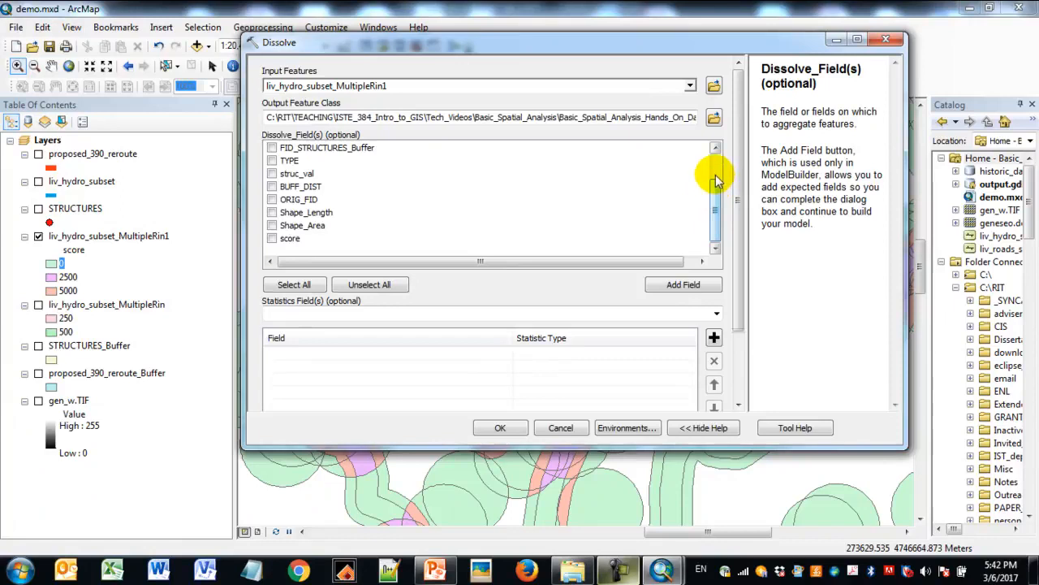
pyautogui.click(272, 239)
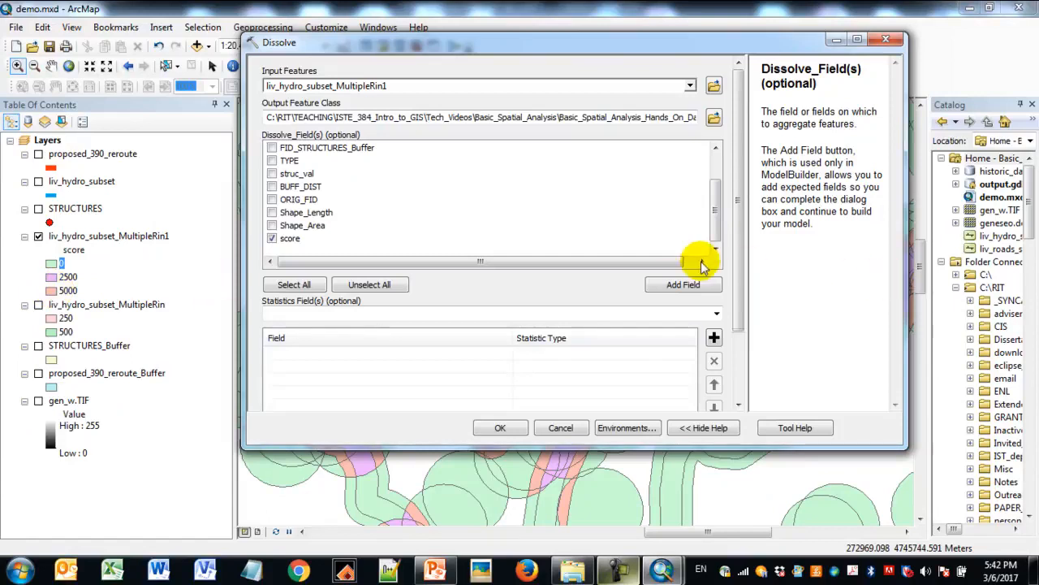
pyautogui.scroll(-3, 740, 213)
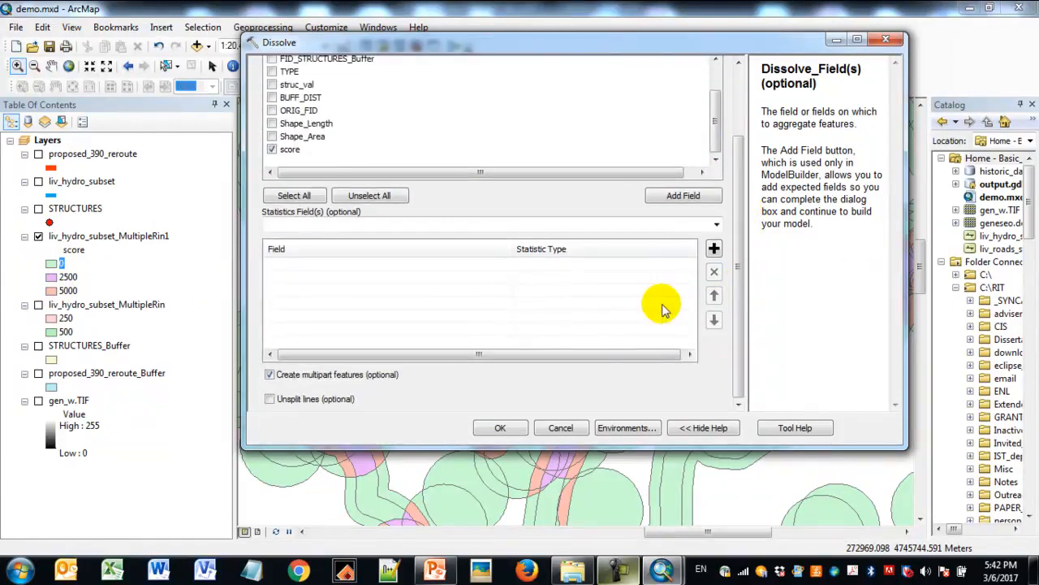
pyautogui.click(502, 428)
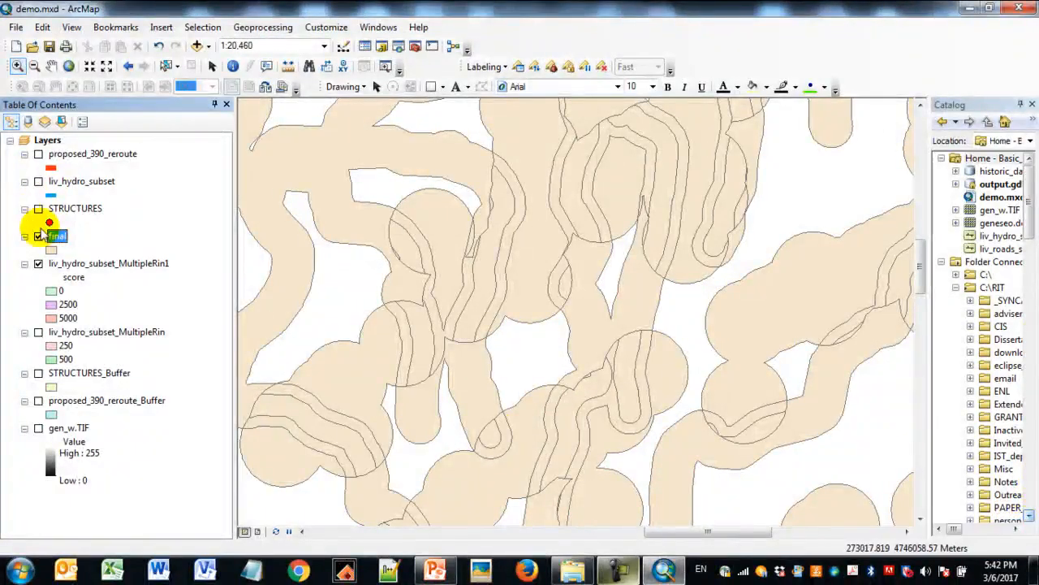
# - Toggle the final layer to compare it with the union layer, and hide liv_hydro_subset_MultipleRin1
pyautogui.click(38, 236)
pyautogui.click(38, 236)
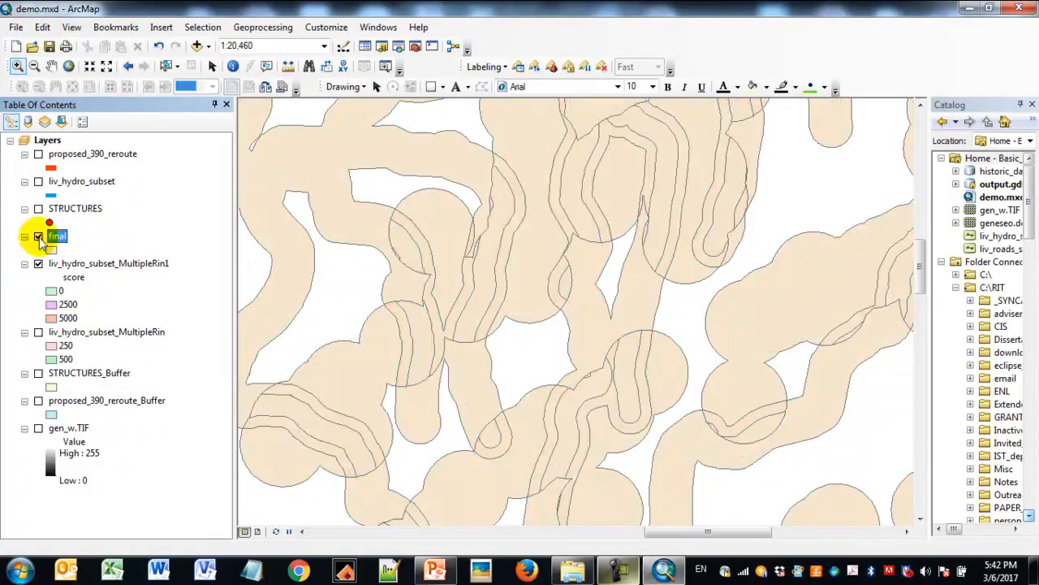
pyautogui.click(85, 263)
pyautogui.click(38, 264)
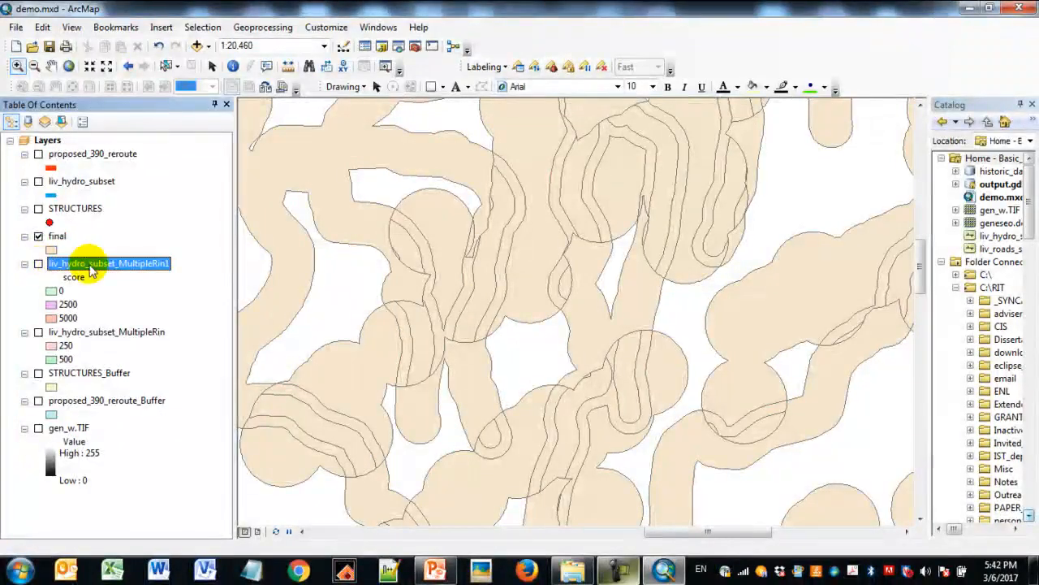
# - Inspect the final layer's attribute table, selecting each of its score records in turn, and close the table
pyautogui.rightClick(64, 240)
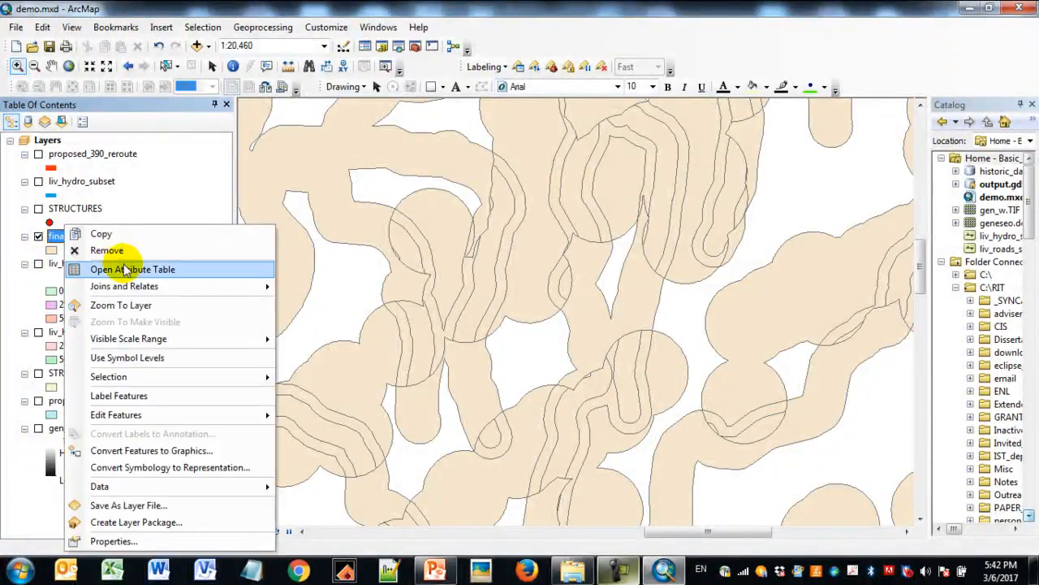
pyautogui.click(123, 269)
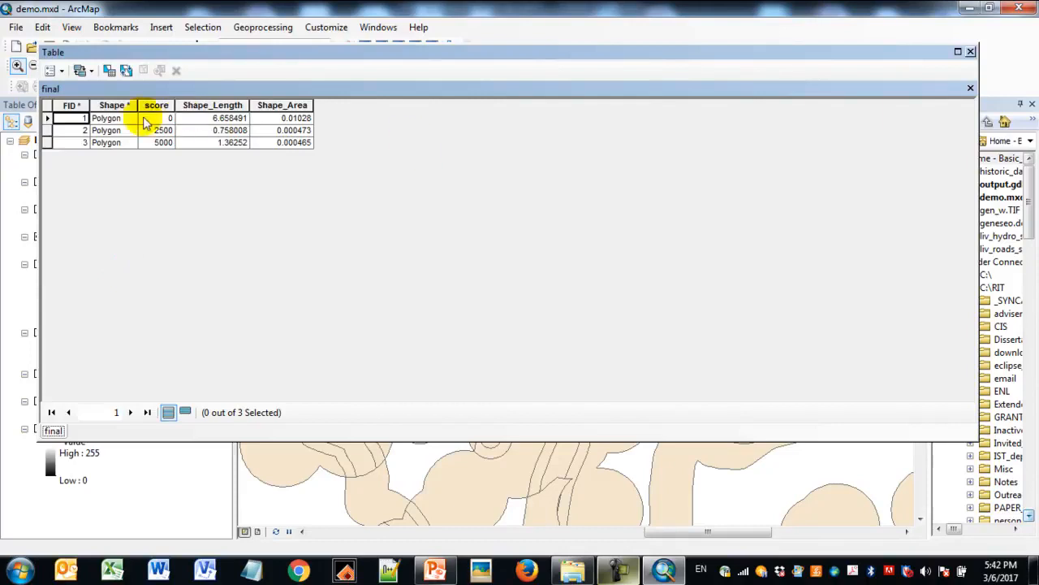
pyautogui.click(46, 118)
pyautogui.click(46, 130)
pyautogui.click(46, 142)
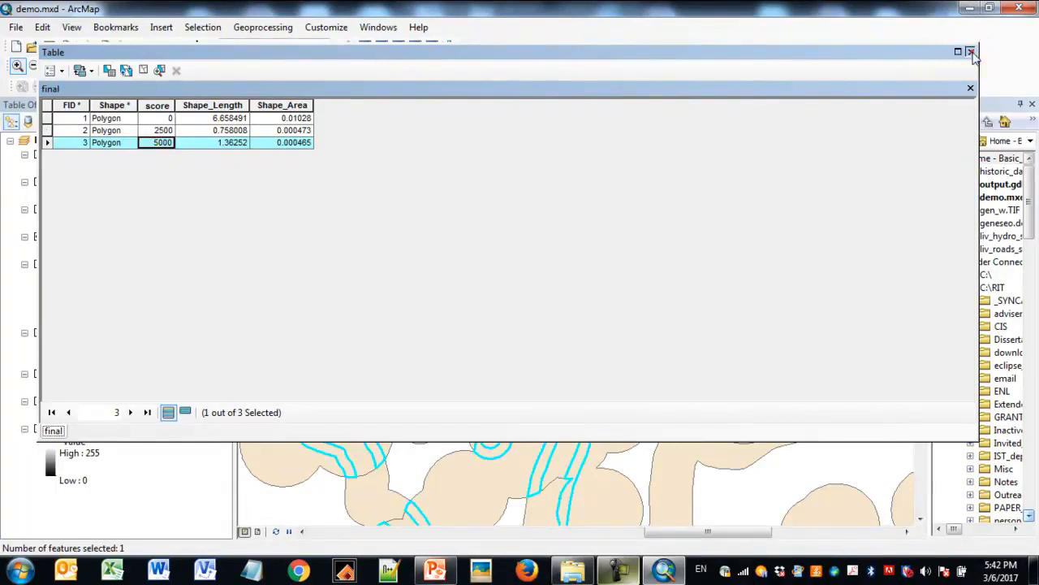
pyautogui.click(971, 52)
# - Symbolize the final layer by unique values of score with all values added, a bold multicolour ramp, and the all other values symbol excluded
pyautogui.rightClick(58, 233)
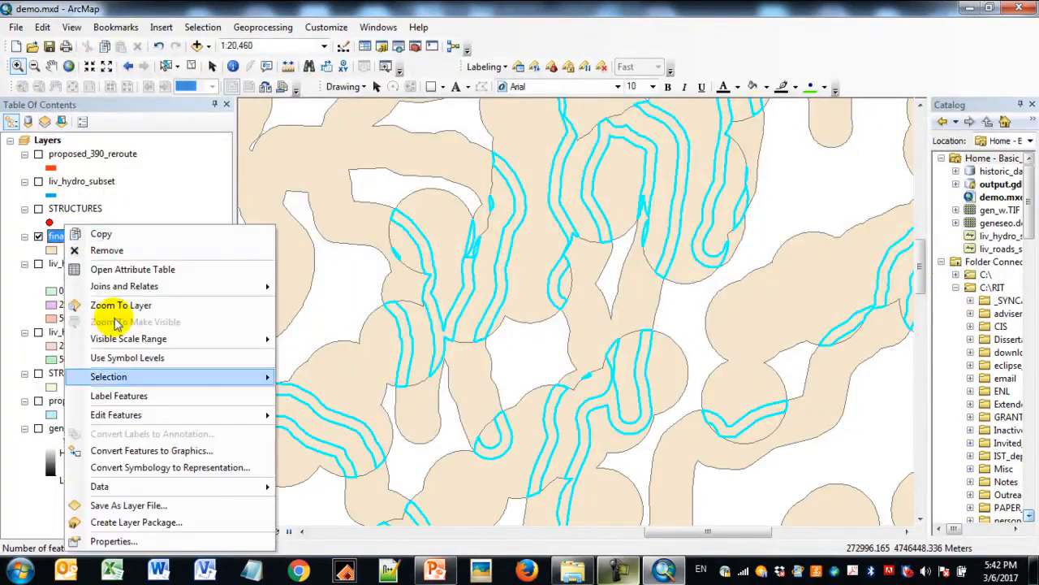
pyautogui.click(114, 541)
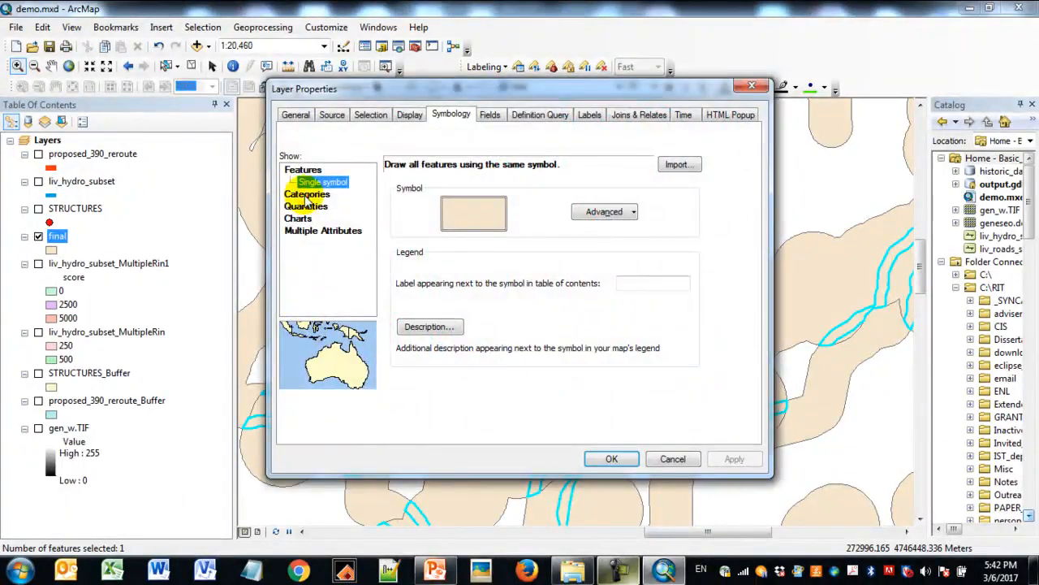
pyautogui.click(329, 197)
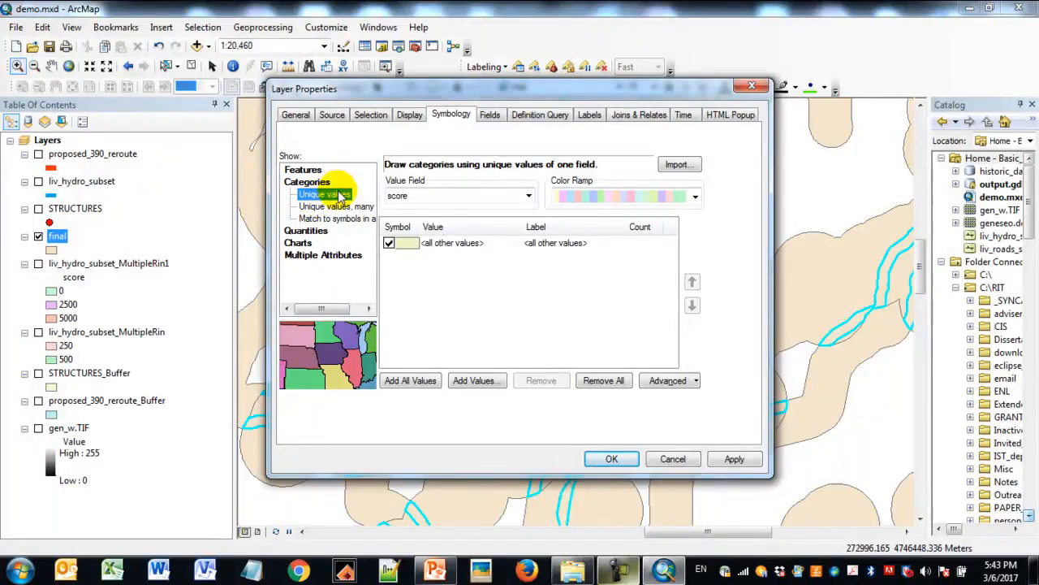
pyautogui.click(409, 381)
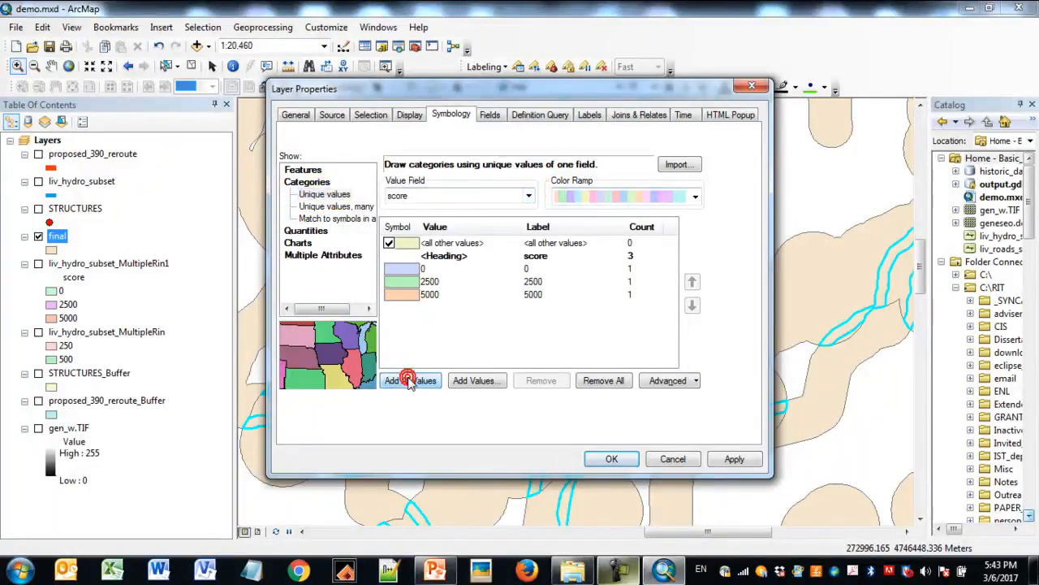
pyautogui.click(694, 199)
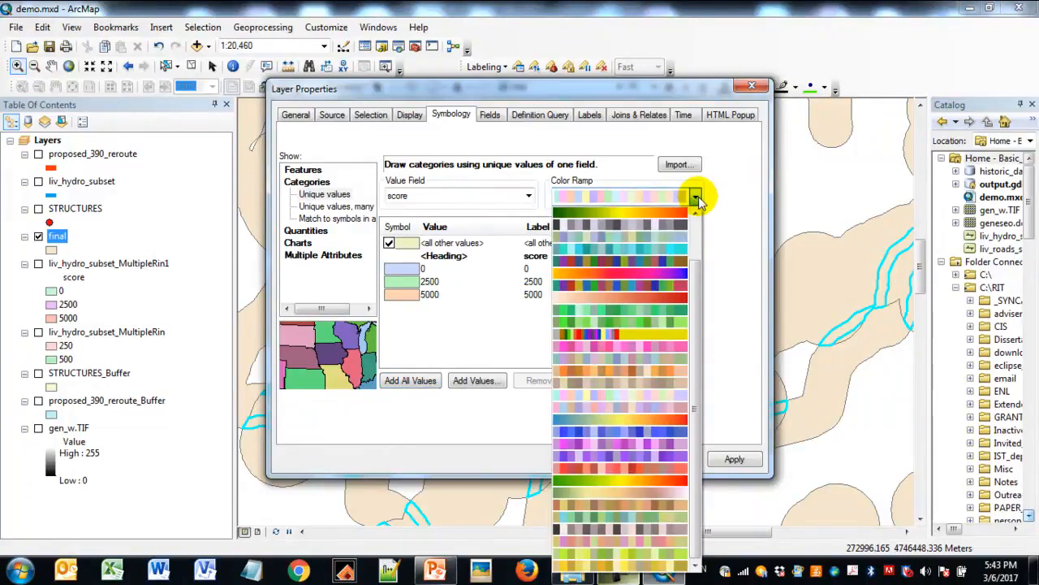
pyautogui.click(670, 284)
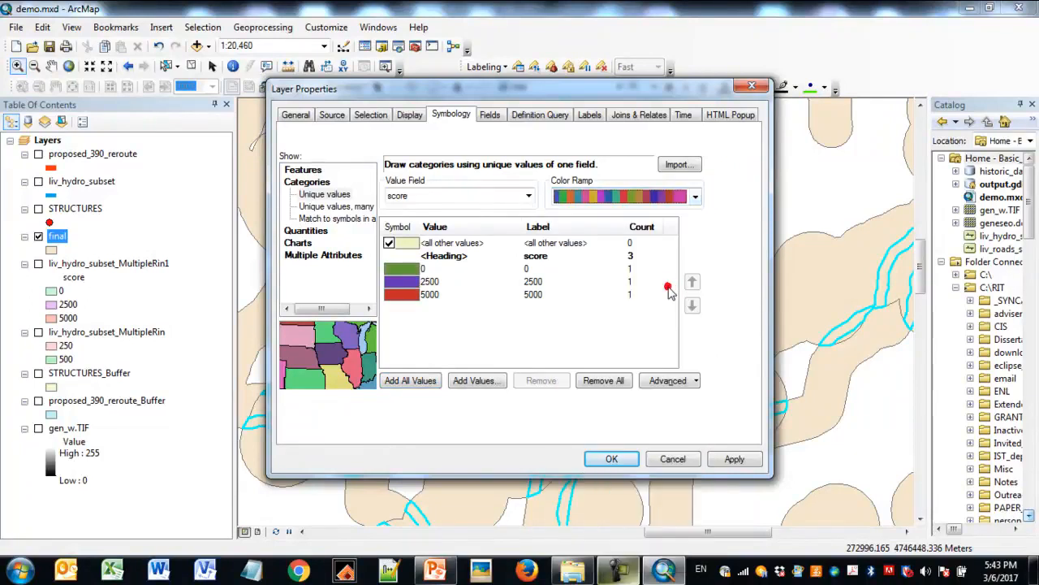
pyautogui.click(389, 243)
pyautogui.click(733, 459)
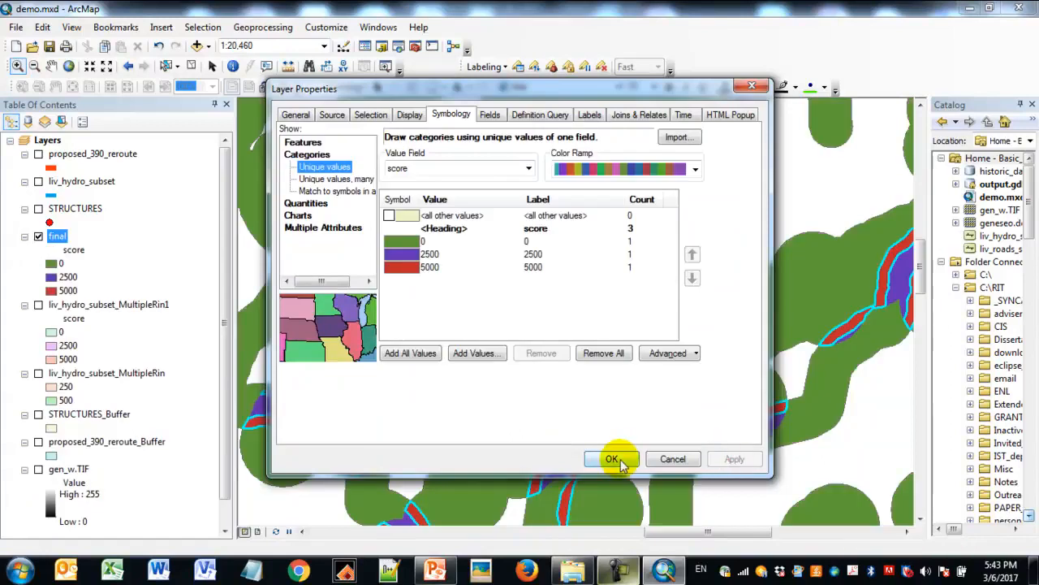
pyautogui.click(611, 459)
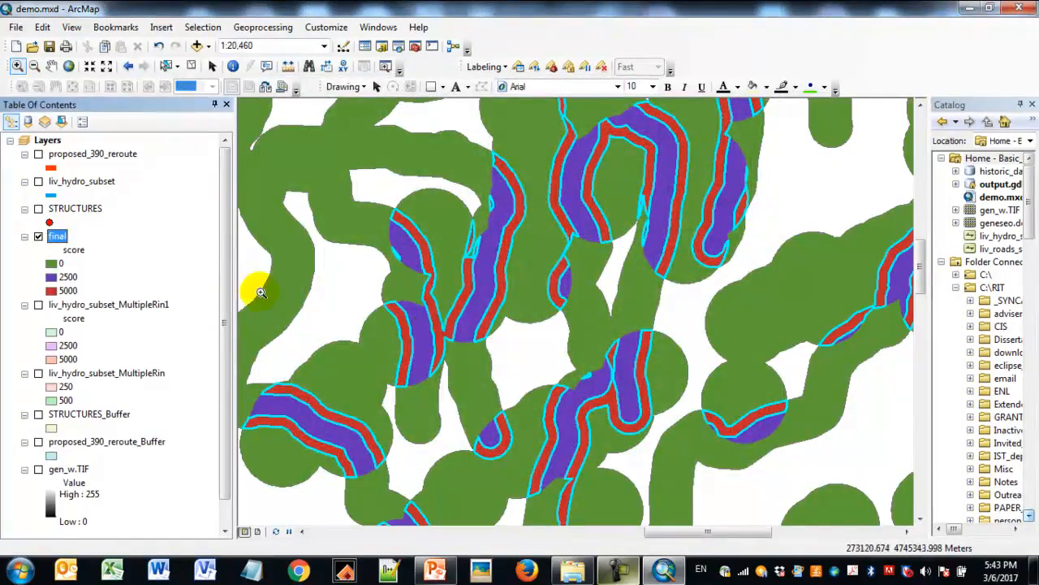
# - Remove the 0 score class from the final layer's symbology, keeping only 2500 and 5000
pyautogui.rightClick(59, 236)
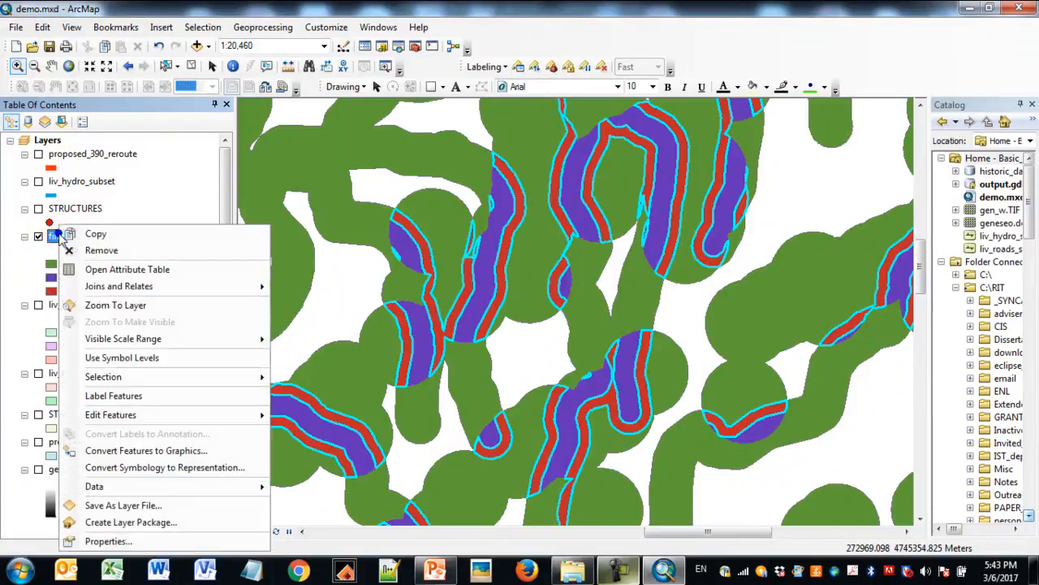
pyautogui.click(99, 541)
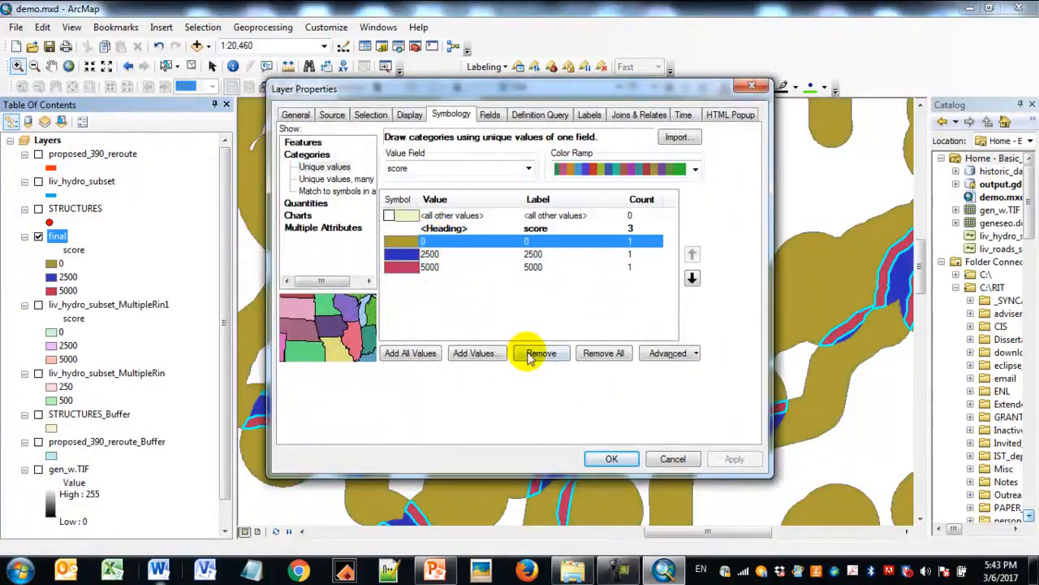
pyautogui.click(535, 353)
pyautogui.click(734, 459)
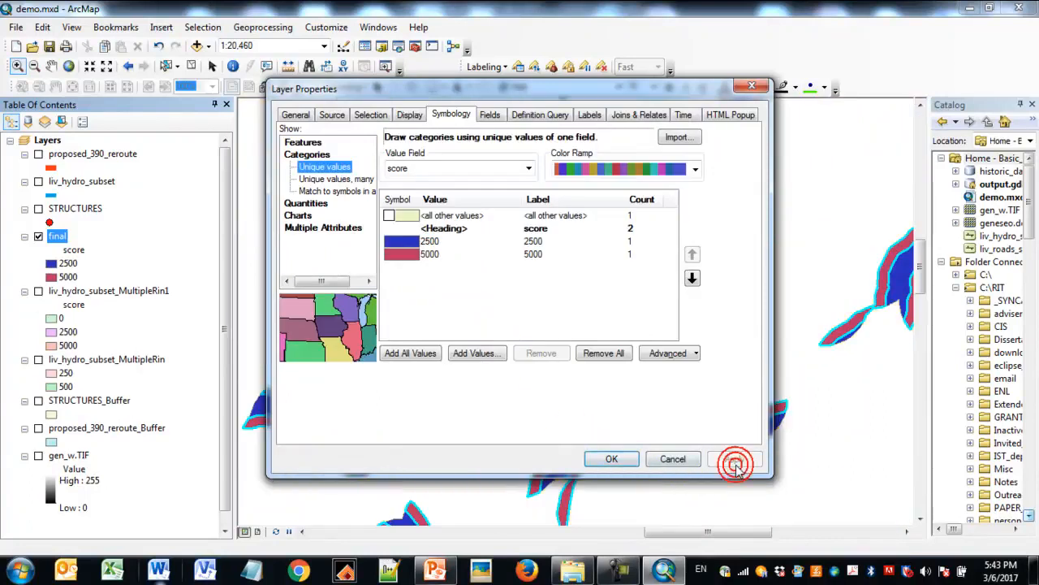
pyautogui.click(625, 459)
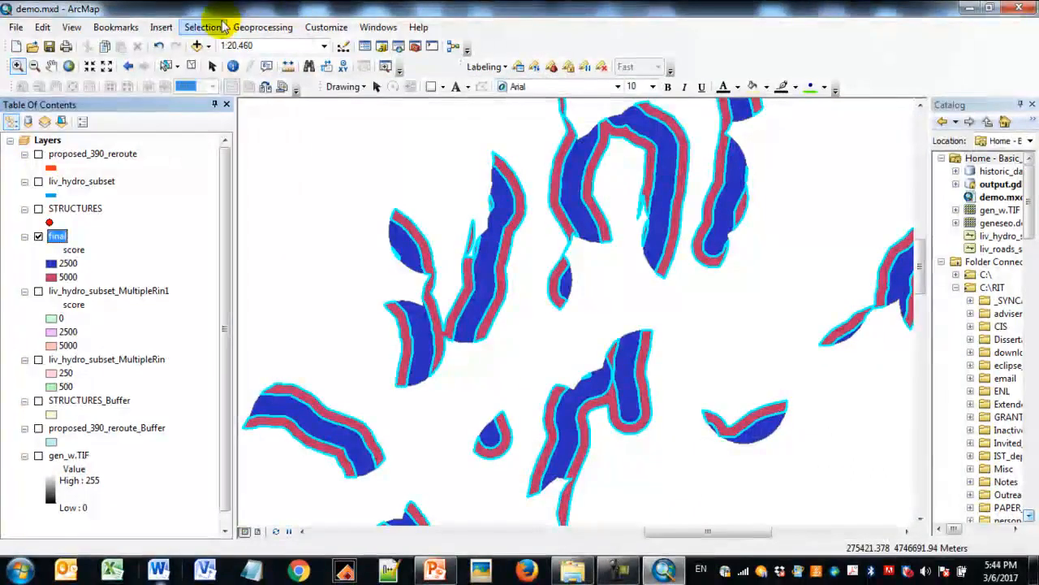
# - Clear the selected features and turn on the proposed_390_reroute and proposed_390_reroute_Buffer layers
pyautogui.click(202, 26)
pyautogui.click(237, 148)
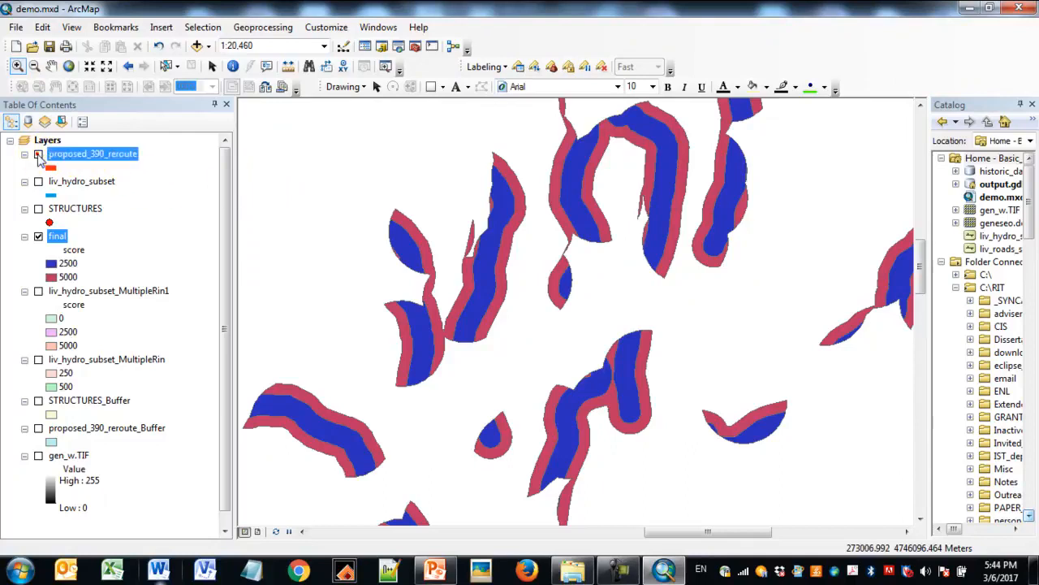
pyautogui.click(38, 154)
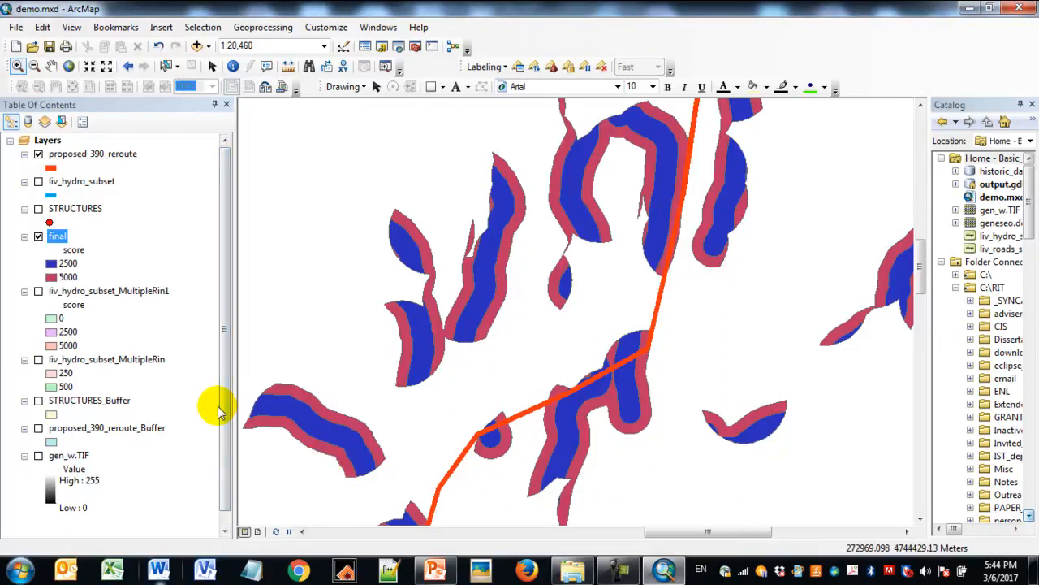
pyautogui.click(38, 428)
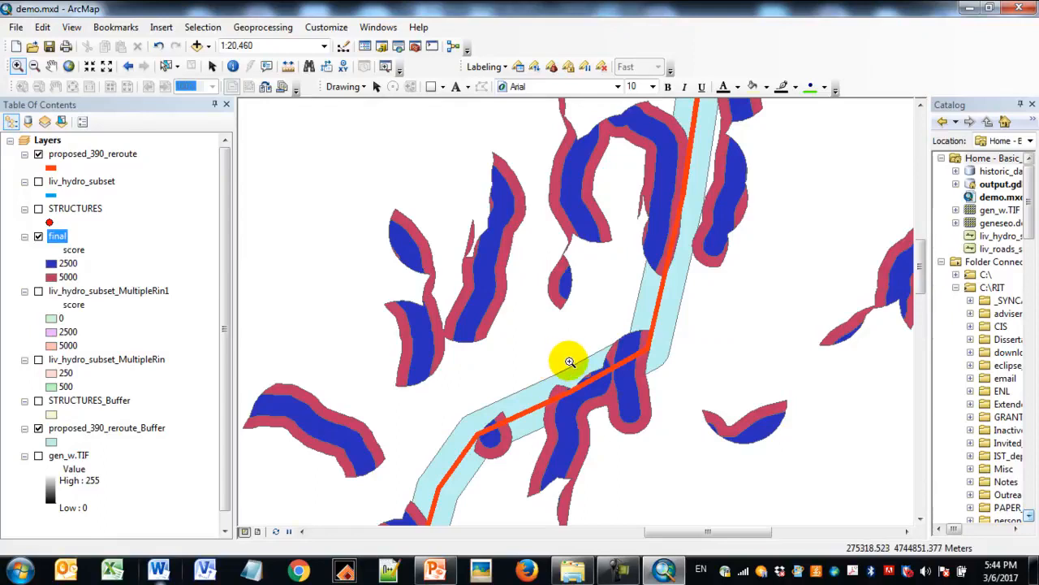
# - Give the proposed_390_reroute_Buffer symbol a Hollow fill with a red outline of width 4
pyautogui.click(51, 441)
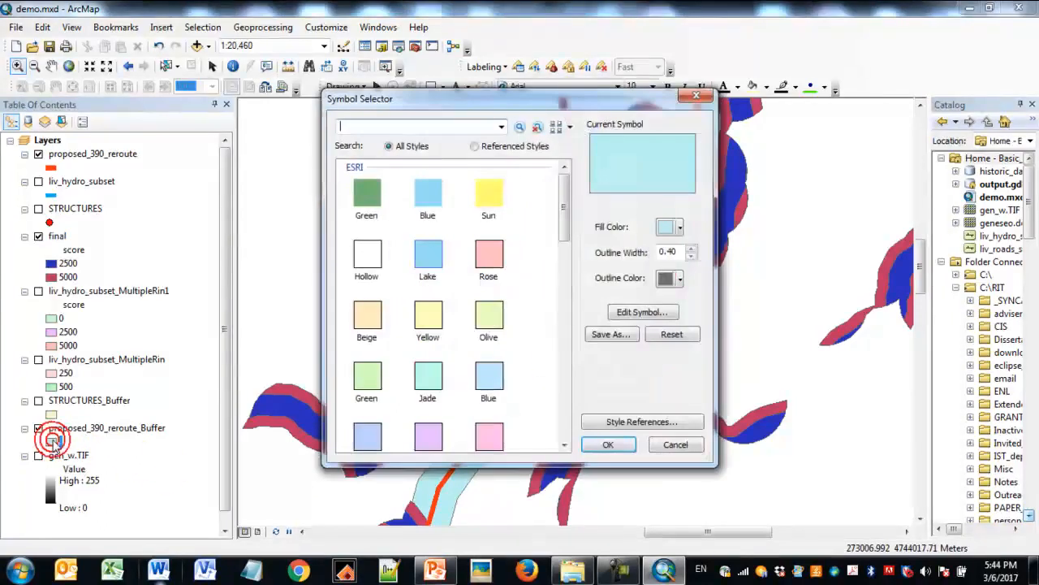
pyautogui.click(364, 257)
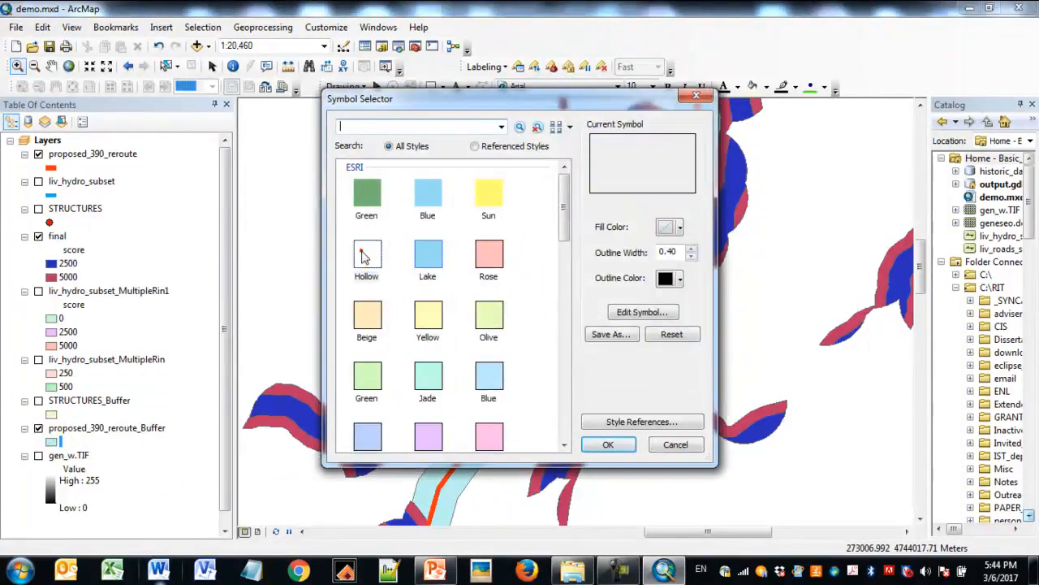
pyautogui.click(681, 279)
pyautogui.click(677, 347)
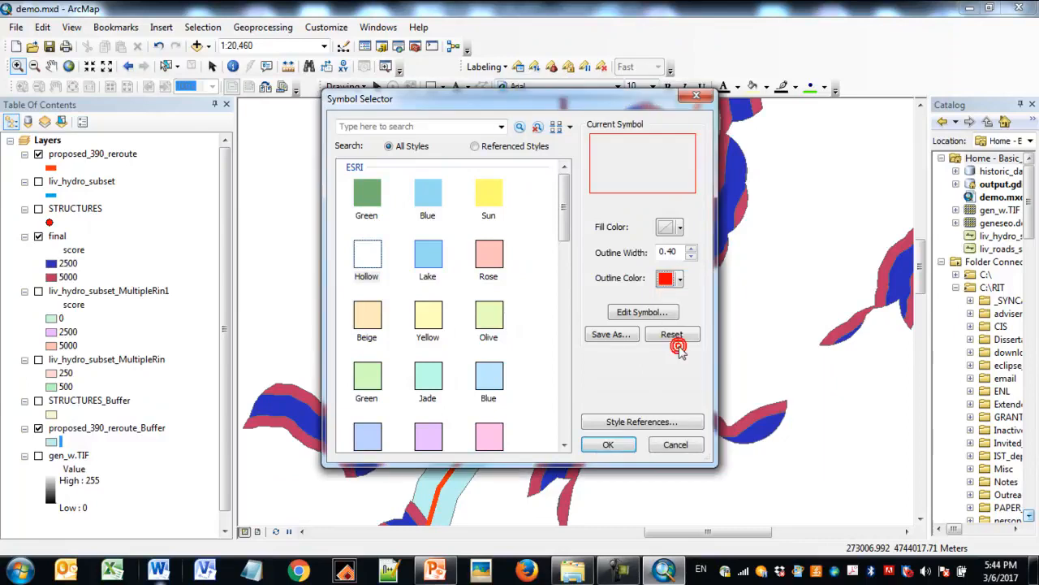
pyautogui.click(691, 251)
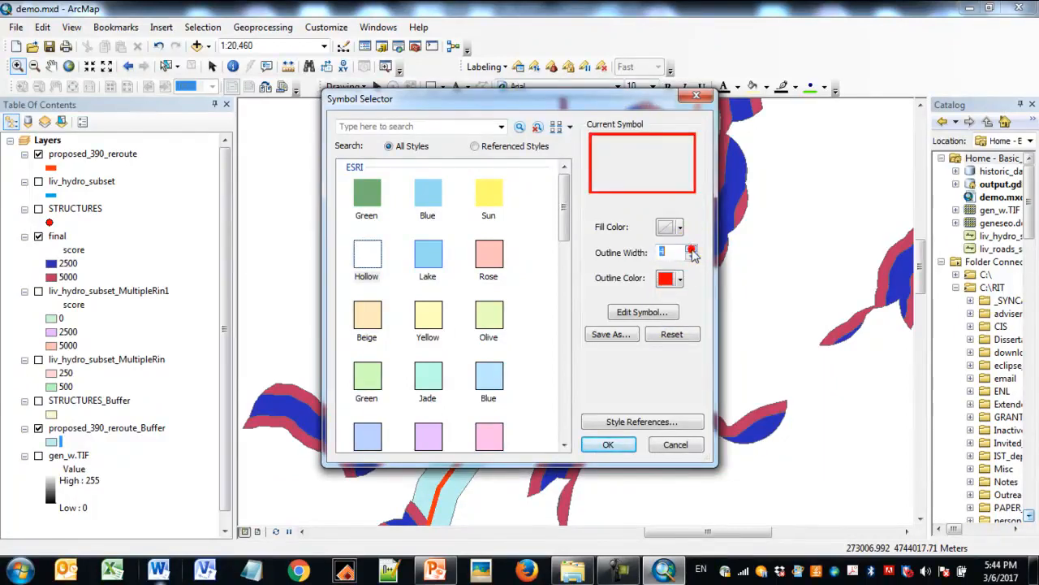
# - Change the buffer symbol's outline to a red Dashed 6:1 line of width 3, and move proposed_390_reroute_Buffer above the final layer
pyautogui.click(658, 311)
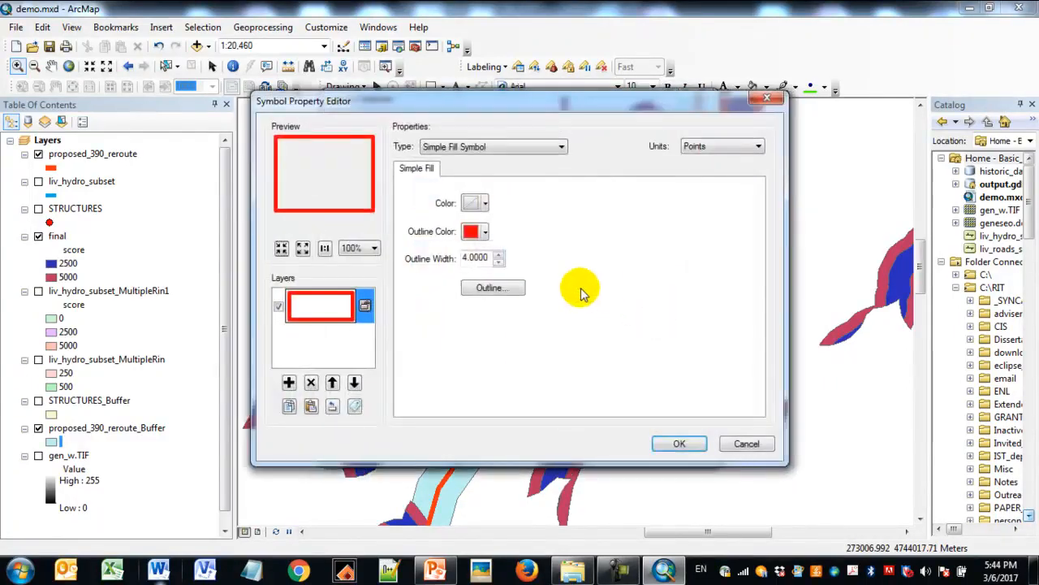
pyautogui.click(495, 287)
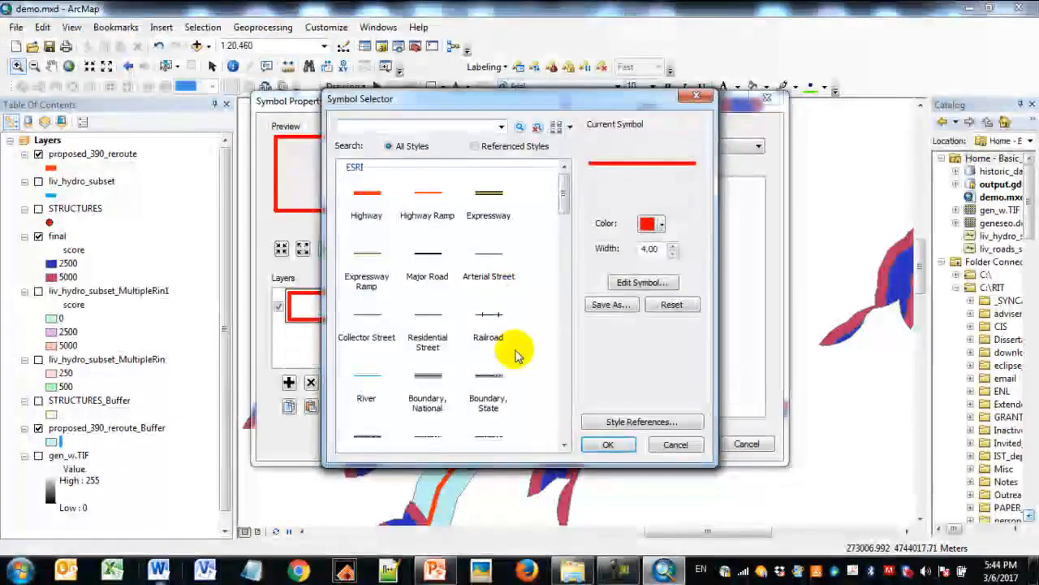
pyautogui.moveTo(563, 199); pyautogui.dragTo(591, 398)
pyautogui.click(380, 238)
pyautogui.click(662, 225)
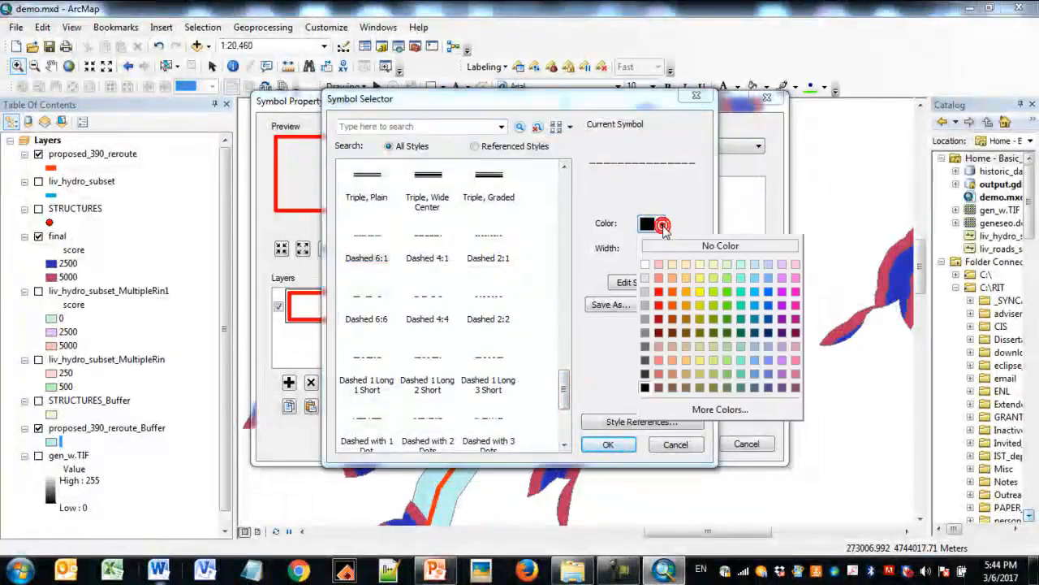
pyautogui.click(659, 290)
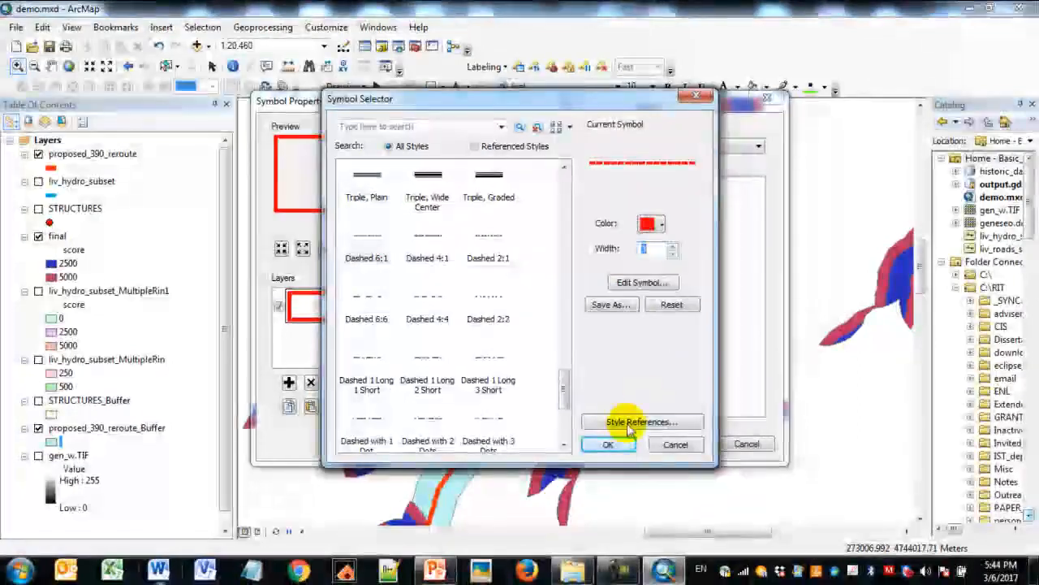
pyautogui.click(608, 445)
pyautogui.click(672, 441)
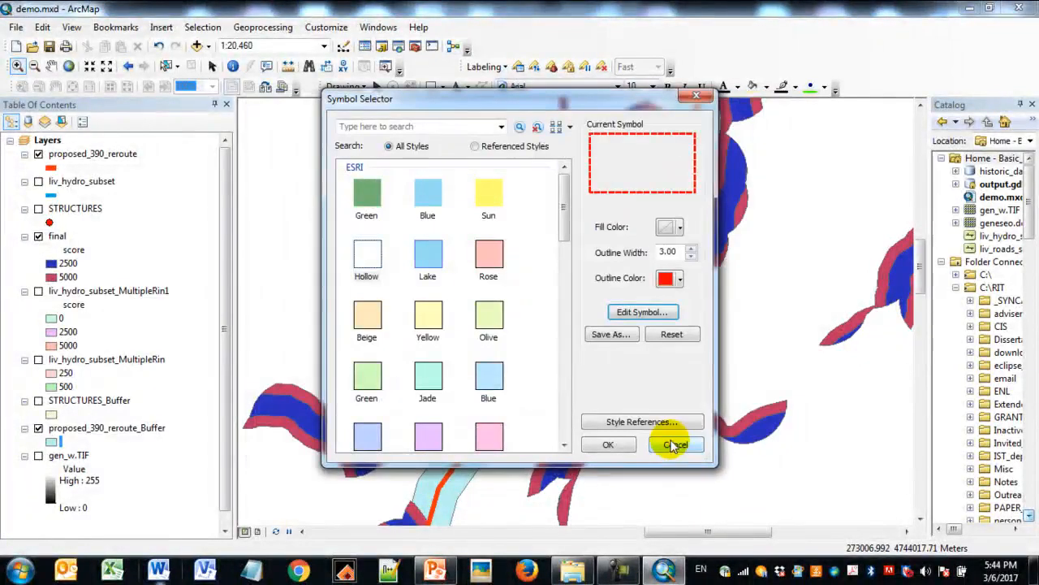
pyautogui.click(609, 445)
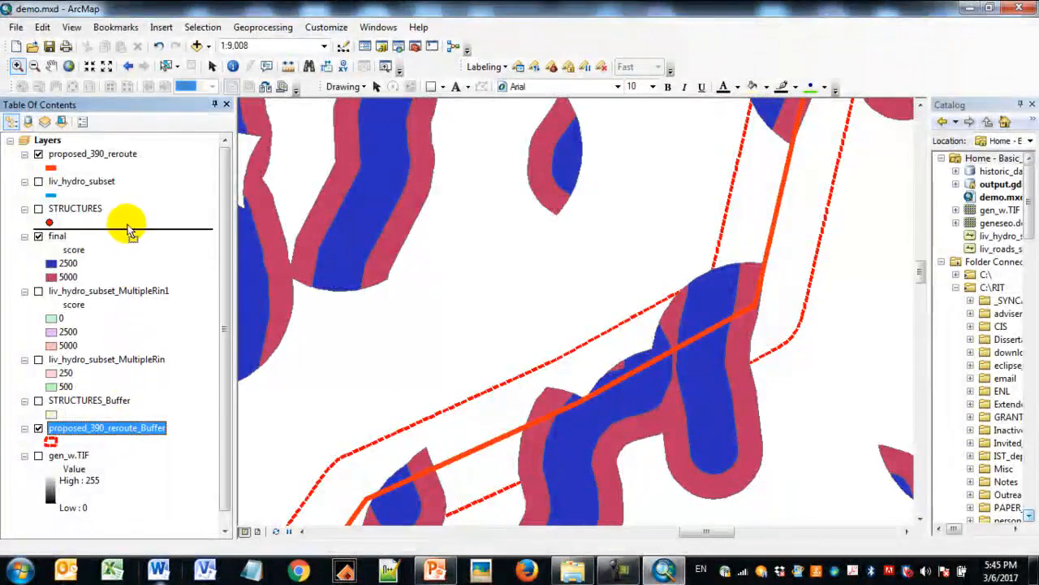
pyautogui.moveTo(130, 230); pyautogui.dragTo(131, 229)
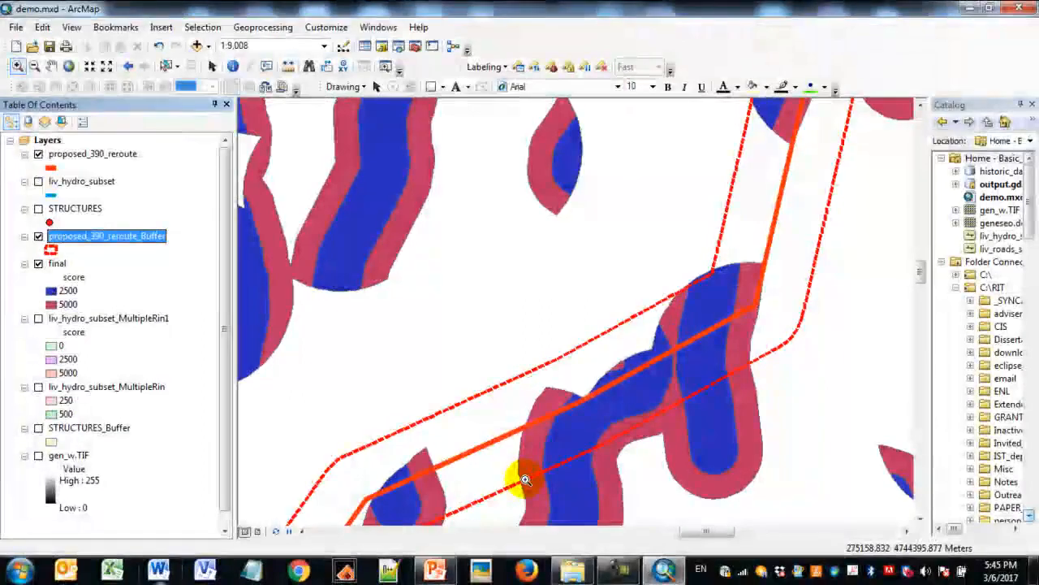
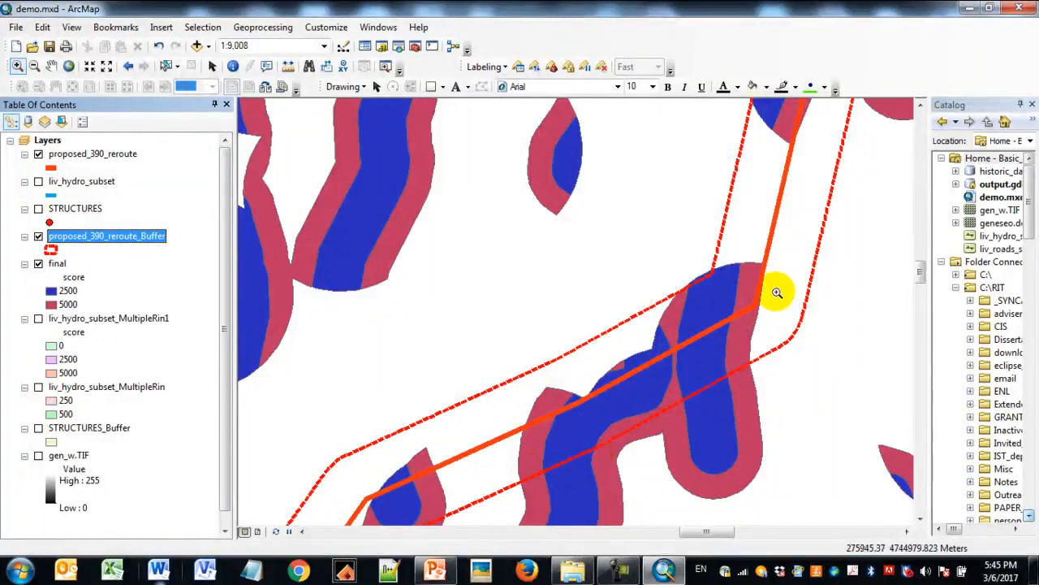
# - Clip the final layer to the proposed_390_reroute_Buffer polygon, saving the output as final_Clip in output.gdb
pyautogui.click(56, 264)
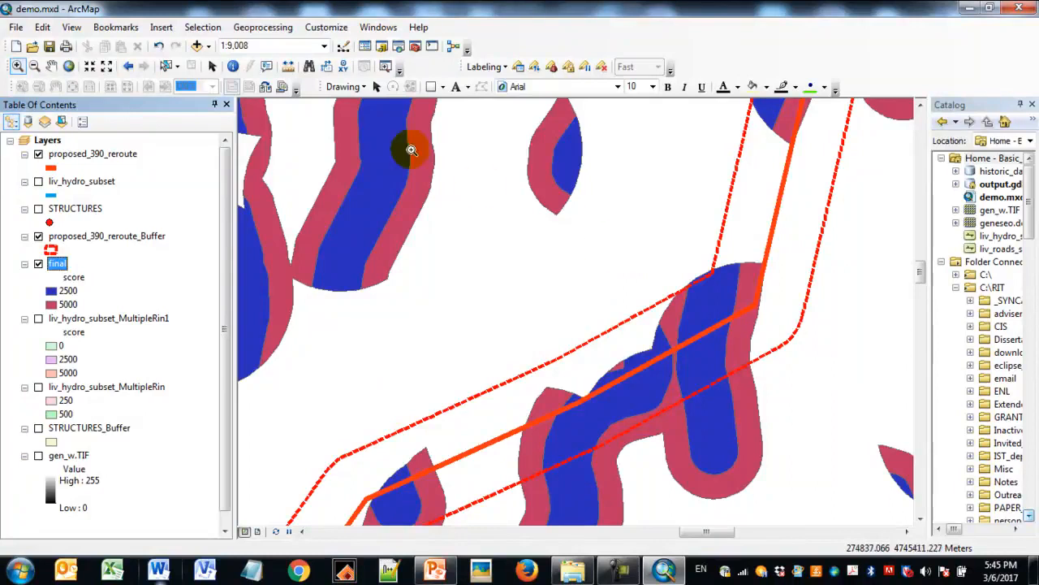
pyautogui.click(268, 28)
pyautogui.click(266, 43)
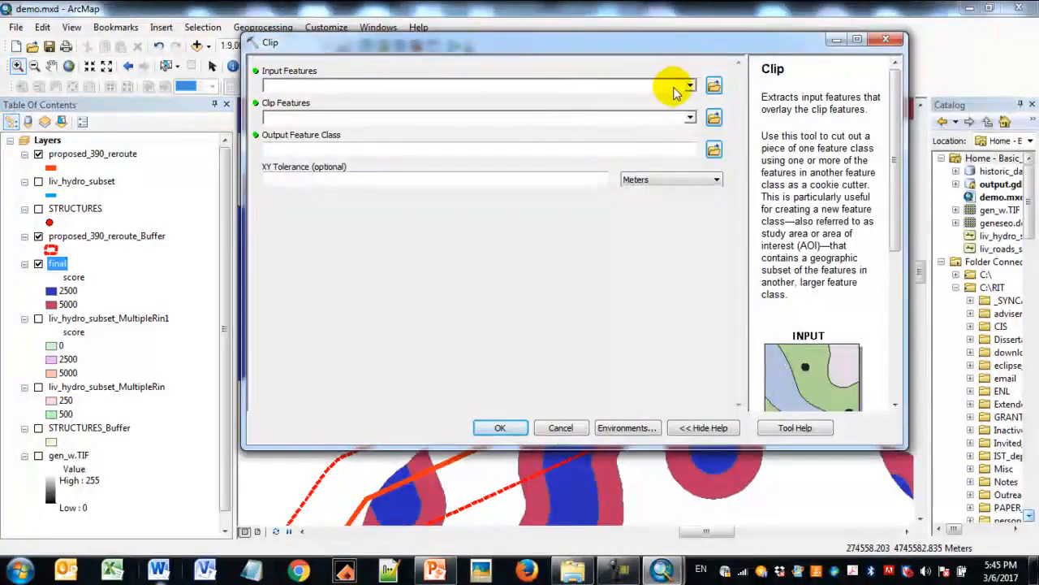
pyautogui.click(690, 87)
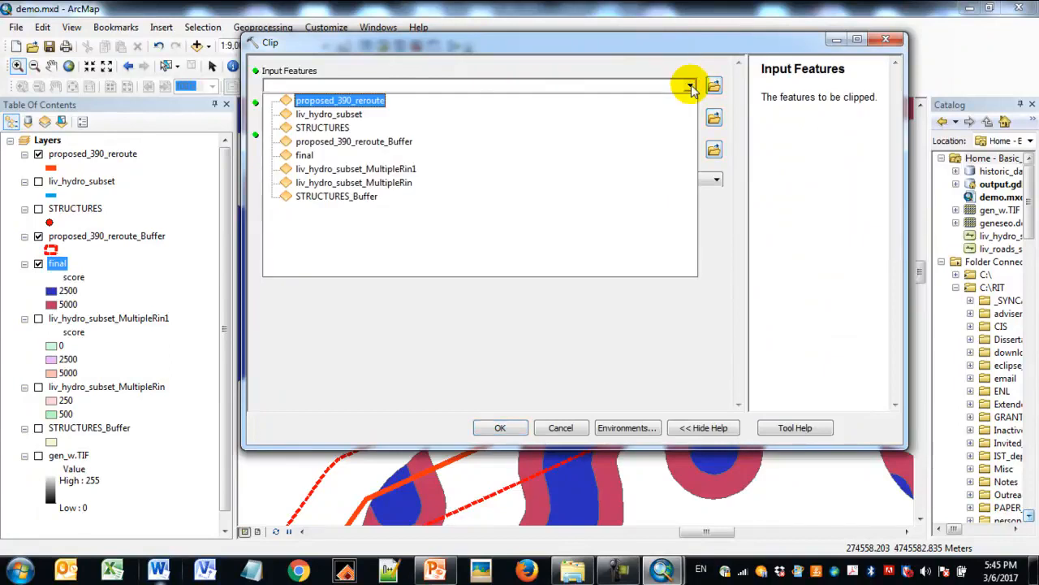
pyautogui.click(457, 155)
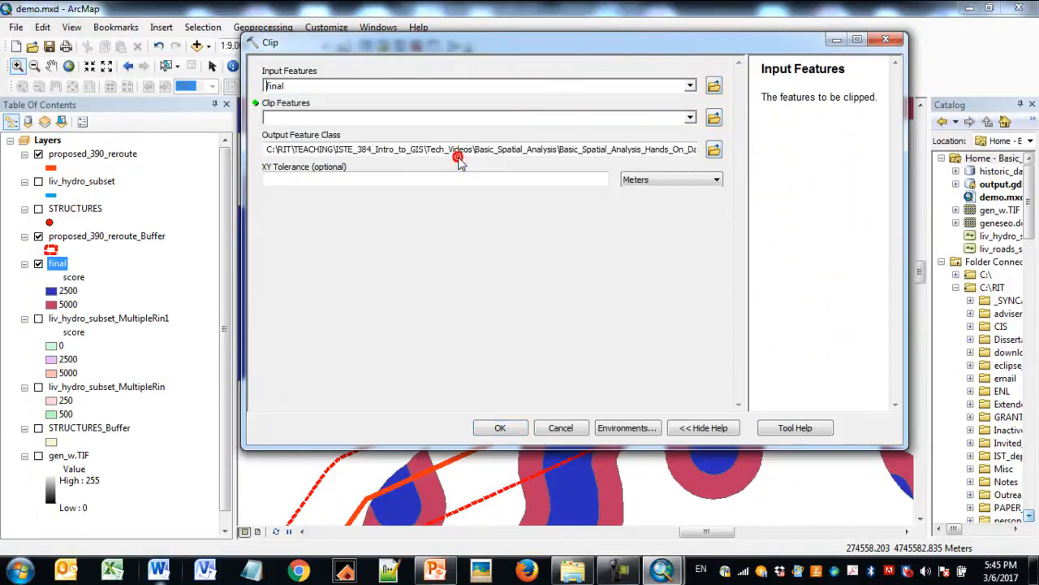
pyautogui.click(689, 118)
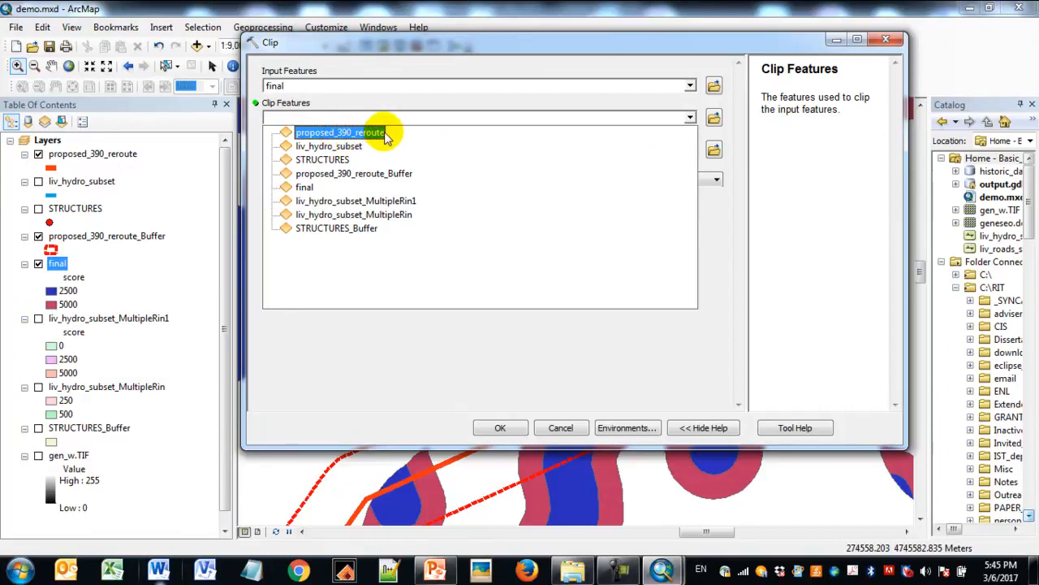
pyautogui.click(399, 173)
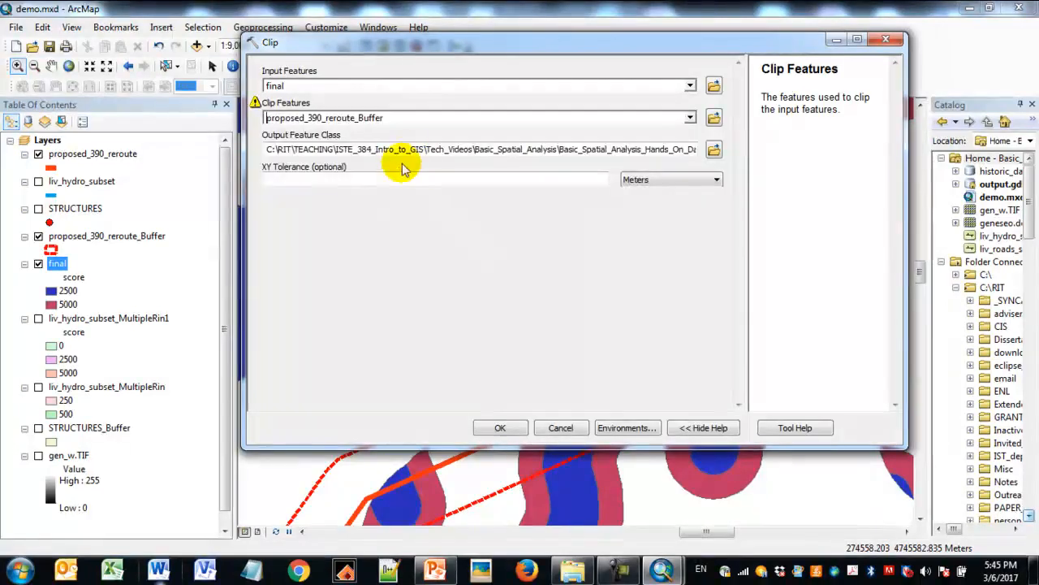
pyautogui.click(594, 150)
pyautogui.hotkey('shift', 'End')
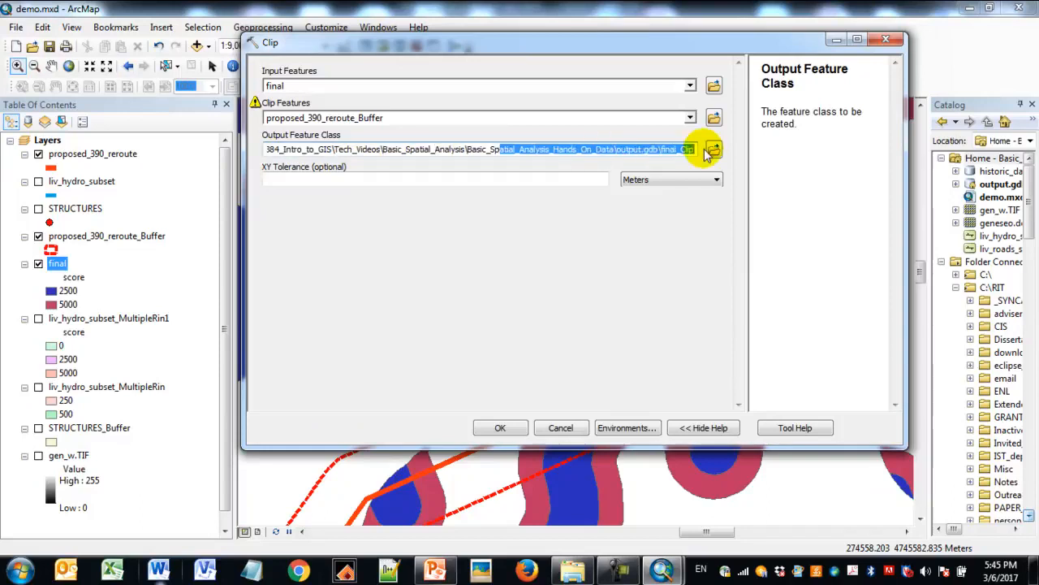
pyautogui.click(506, 211)
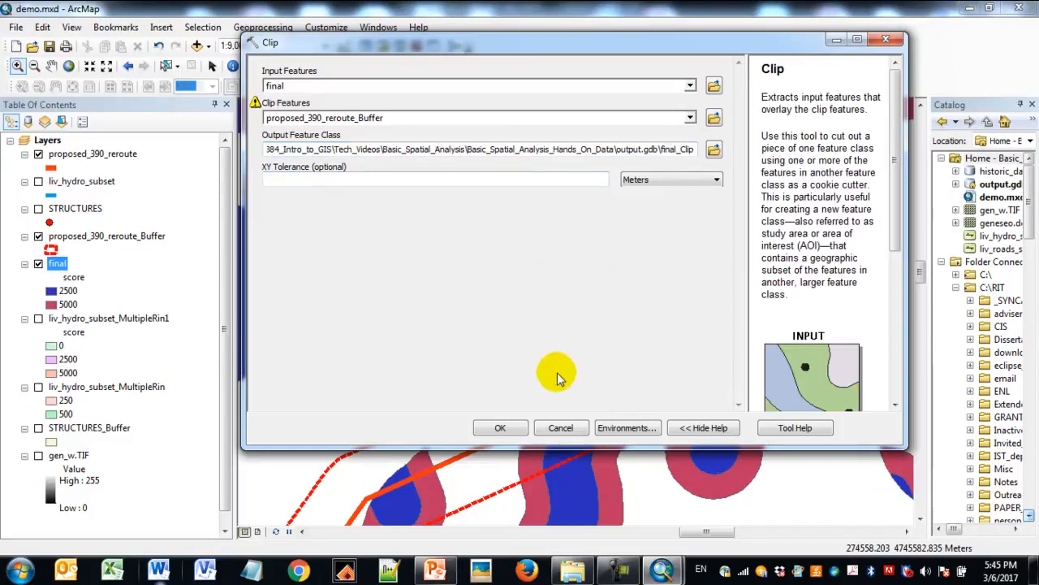
pyautogui.click(502, 428)
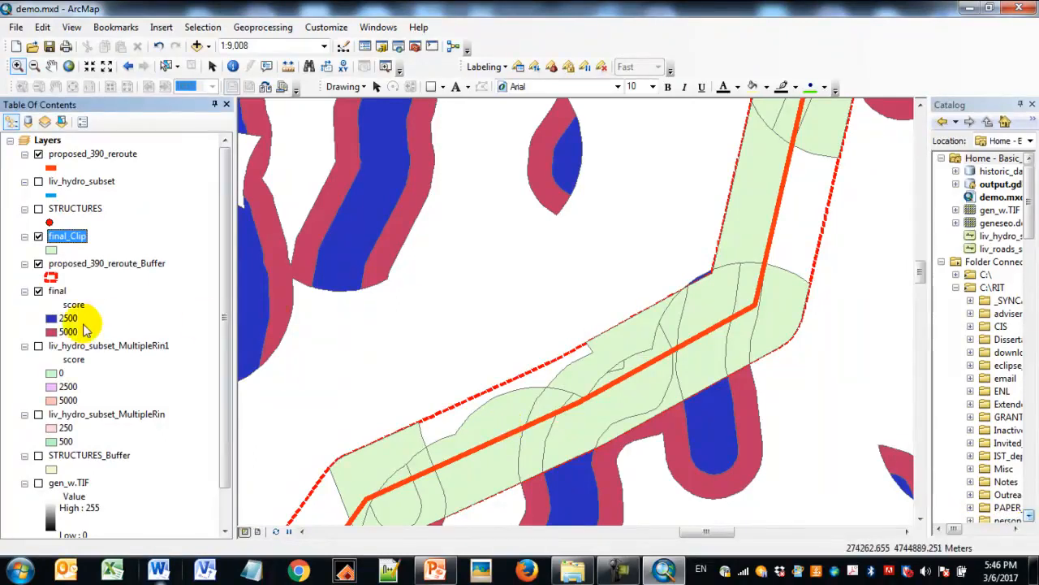
# - Turn off the final layer to inspect the clipped zones along the reroute, keeping the 1:9,008 map view
pyautogui.click(38, 291)
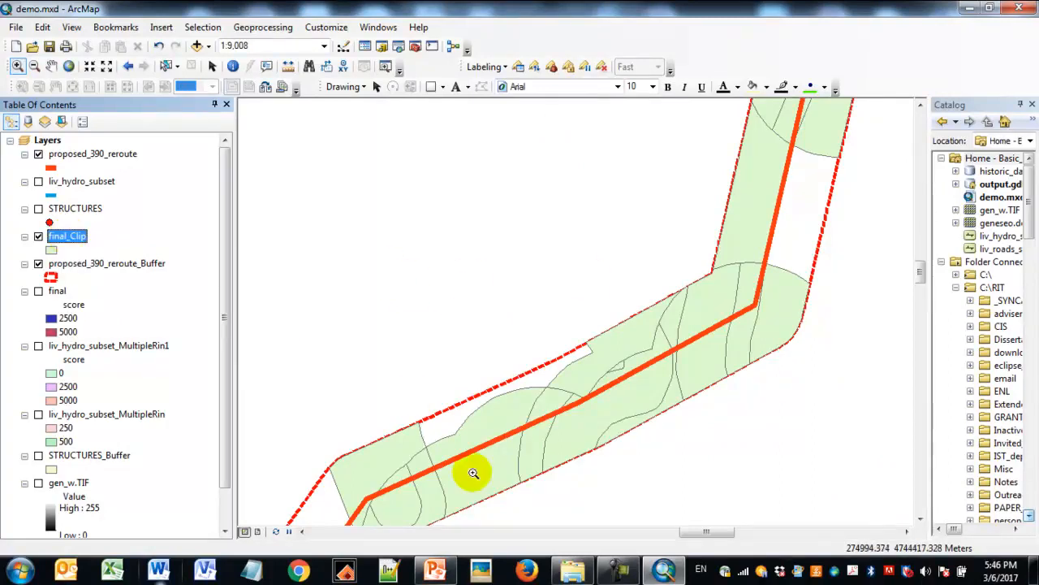
pyautogui.moveTo(383, 473); pyautogui.dragTo(415, 492)
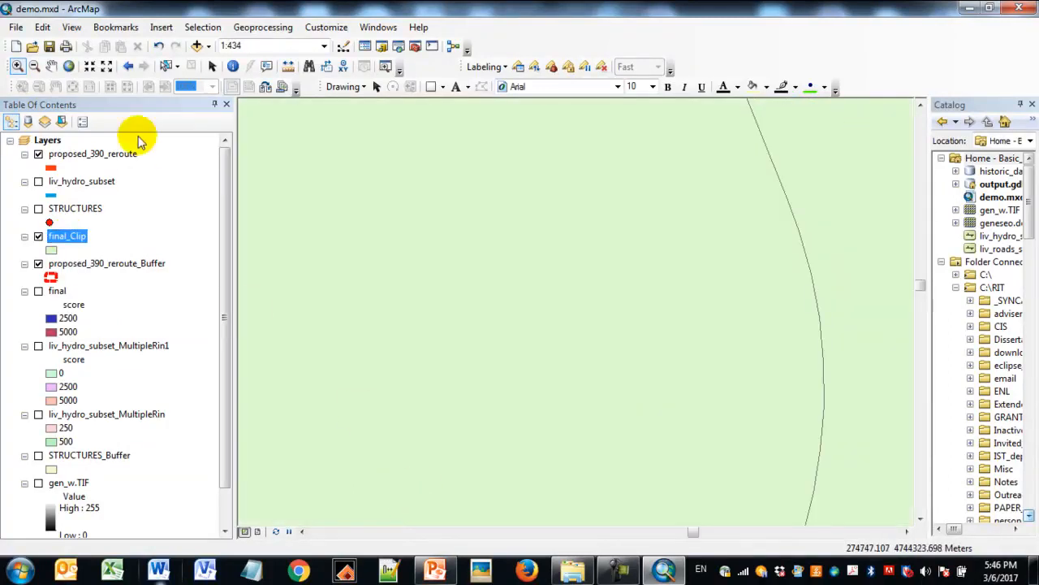
pyautogui.click(129, 66)
# - Symbolize final_Clip by unique score values, excluding all other values and removing the 0 class
pyautogui.rightClick(74, 236)
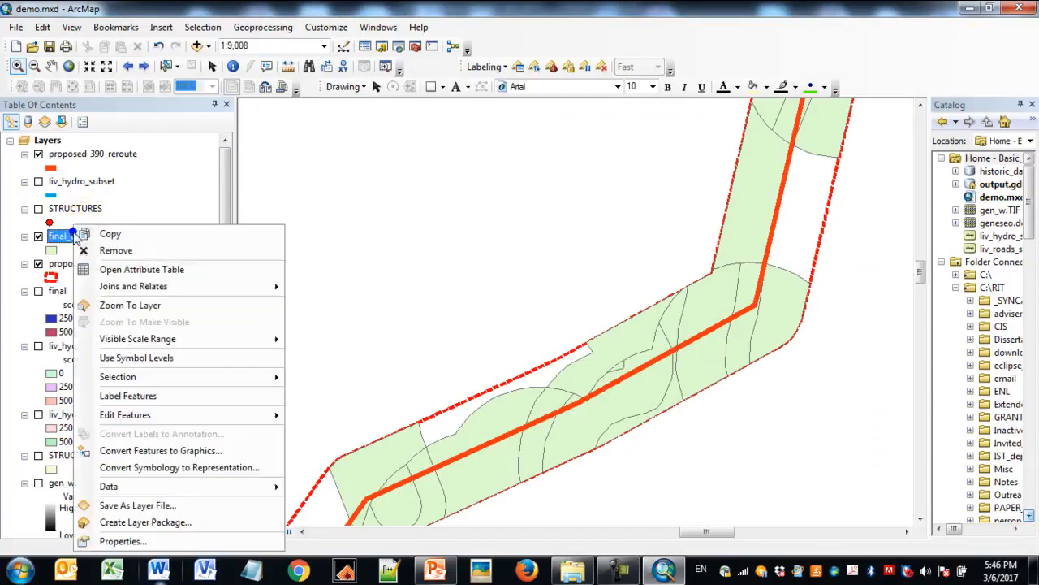
pyautogui.click(142, 540)
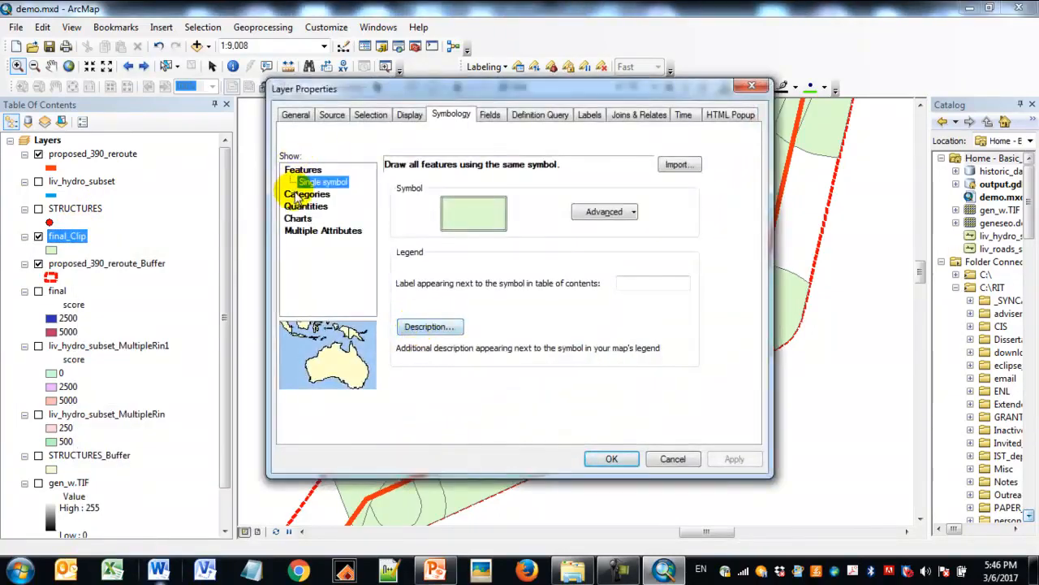
pyautogui.click(294, 192)
pyautogui.click(419, 382)
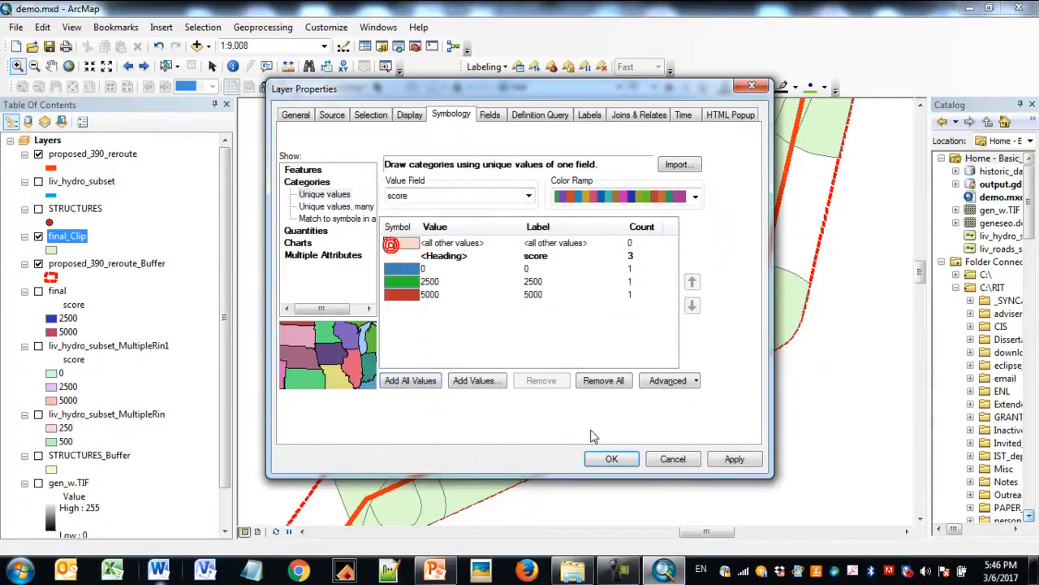
pyautogui.click(550, 270)
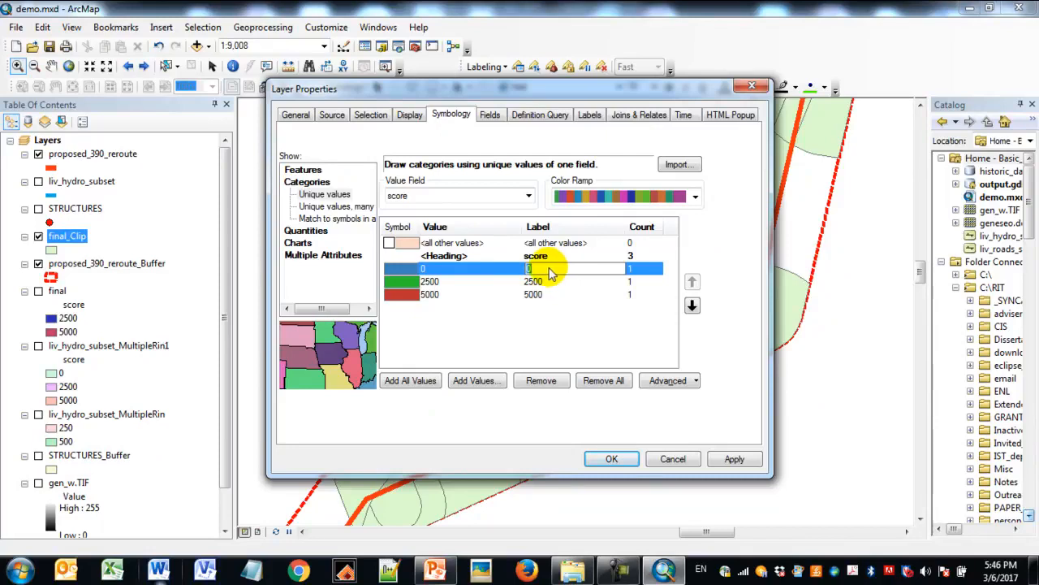
pyautogui.click(549, 380)
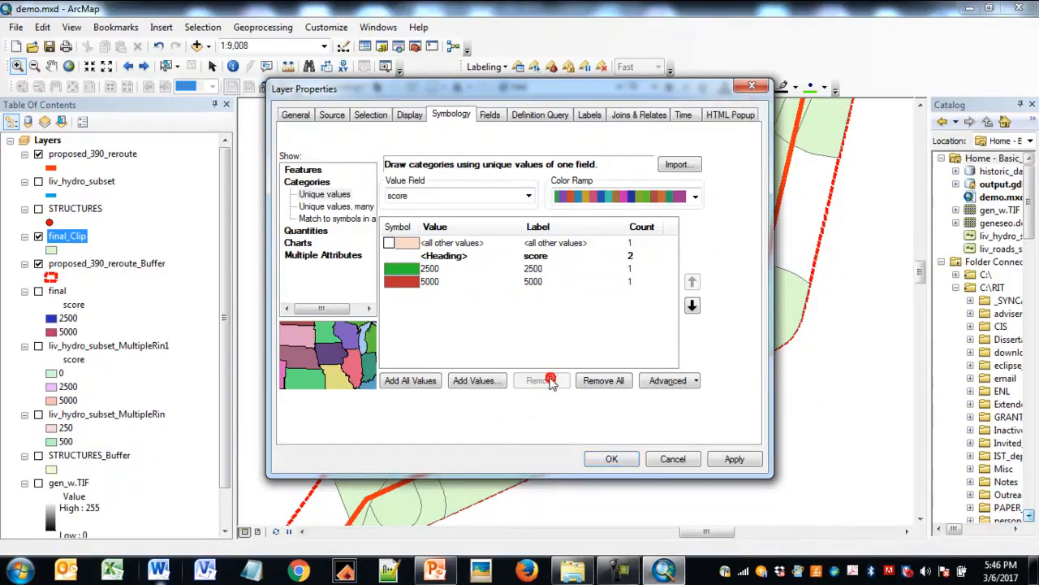
# - Label final_Clip's 2500 class Low and its 5000 class High, and apply the symbology
pyautogui.click(537, 269)
pyautogui.click(538, 269)
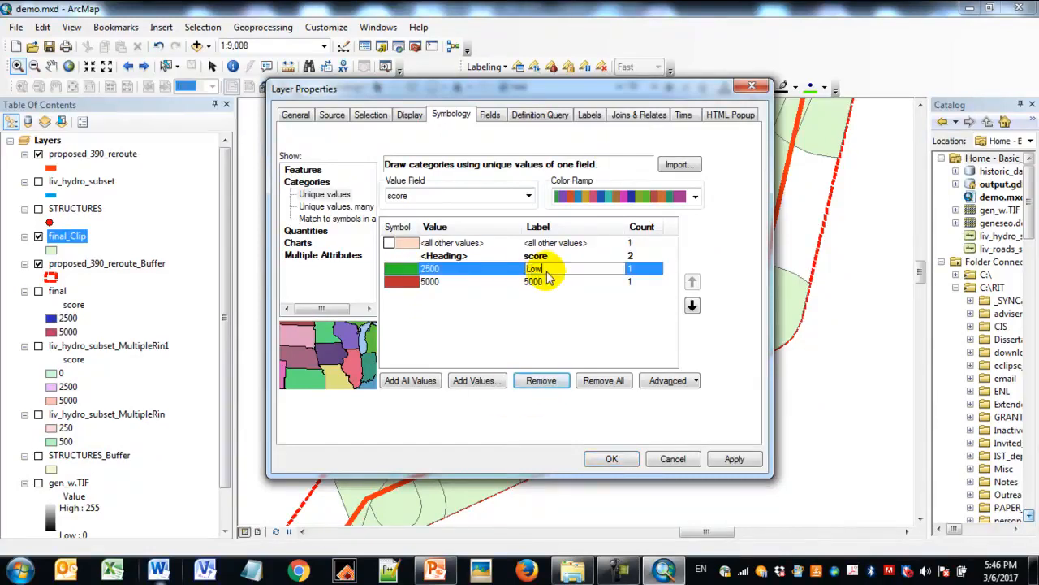
pyautogui.write('Low')
pyautogui.press('Return')
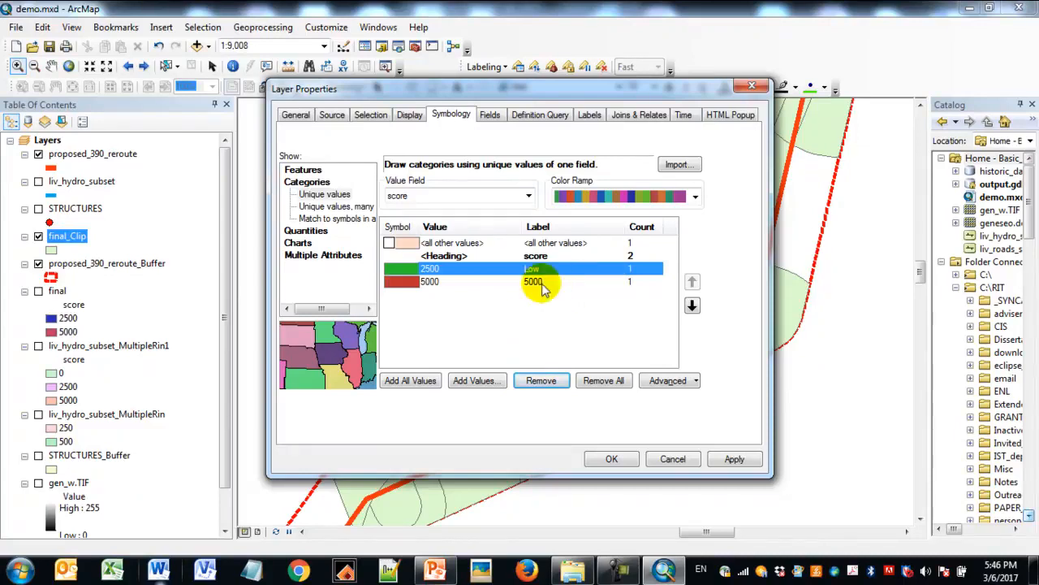
pyautogui.click(550, 282)
pyautogui.click(542, 282)
pyautogui.press('capslock')
pyautogui.write('High')
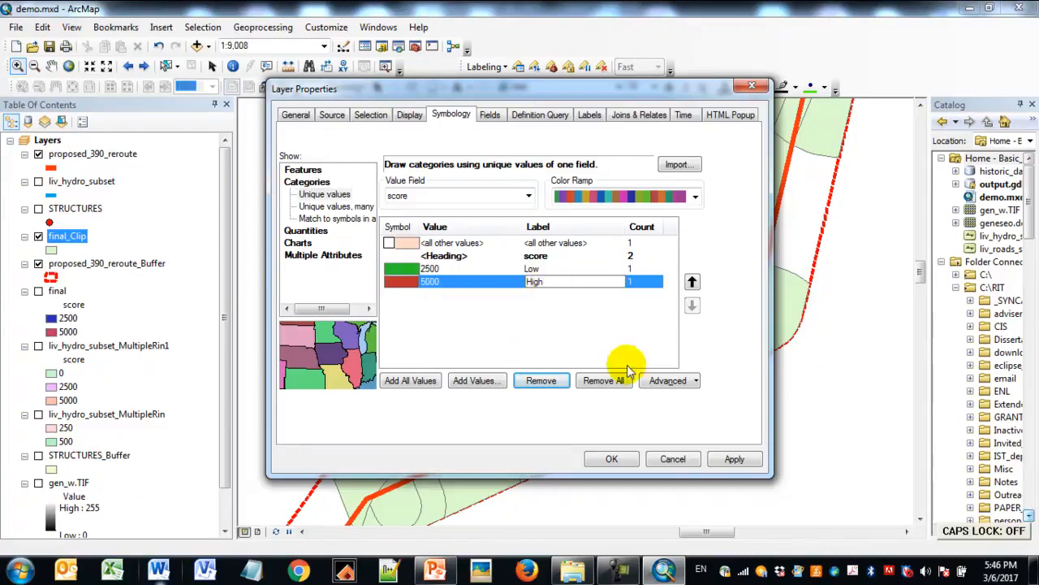
pyautogui.click(727, 459)
pyautogui.click(615, 460)
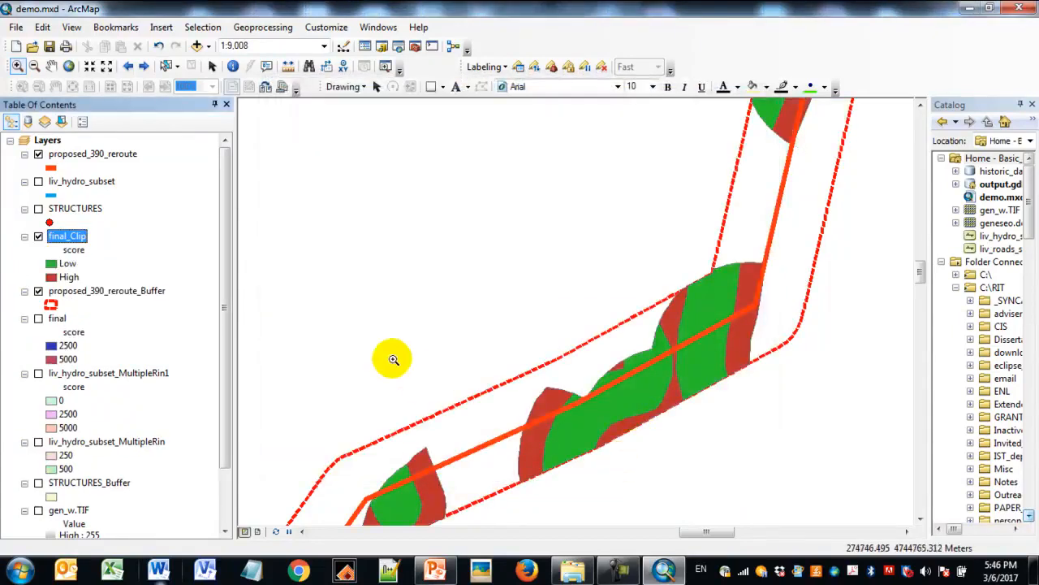
# - Turn on STRUCTURES and gen_w.TIF to compare the clipped zones with the historic map, and turn gen_w.TIF back off
pyautogui.moveTo(227, 294); pyautogui.dragTo(230, 334)
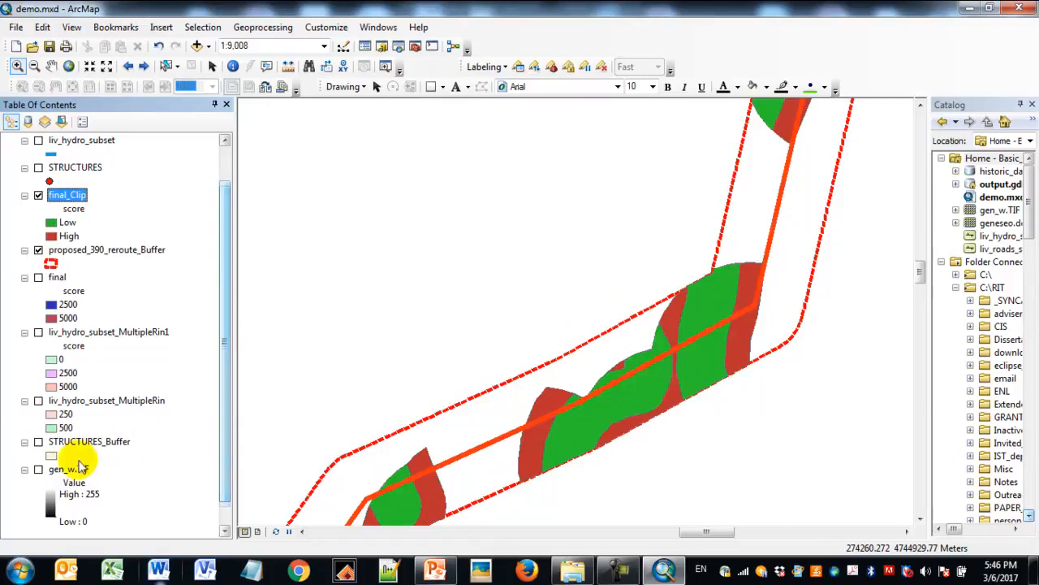
pyautogui.click(38, 469)
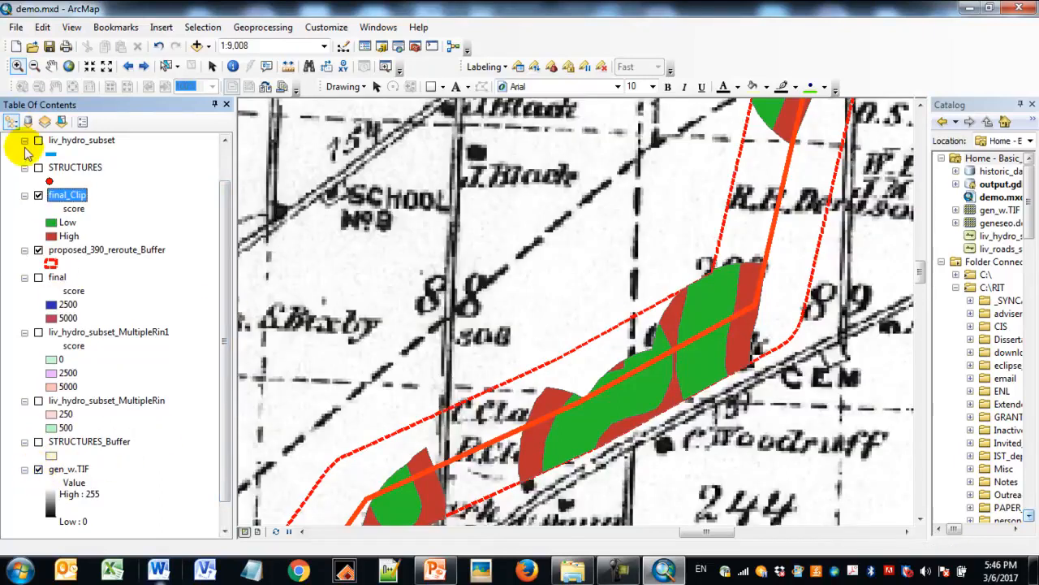
pyautogui.click(39, 168)
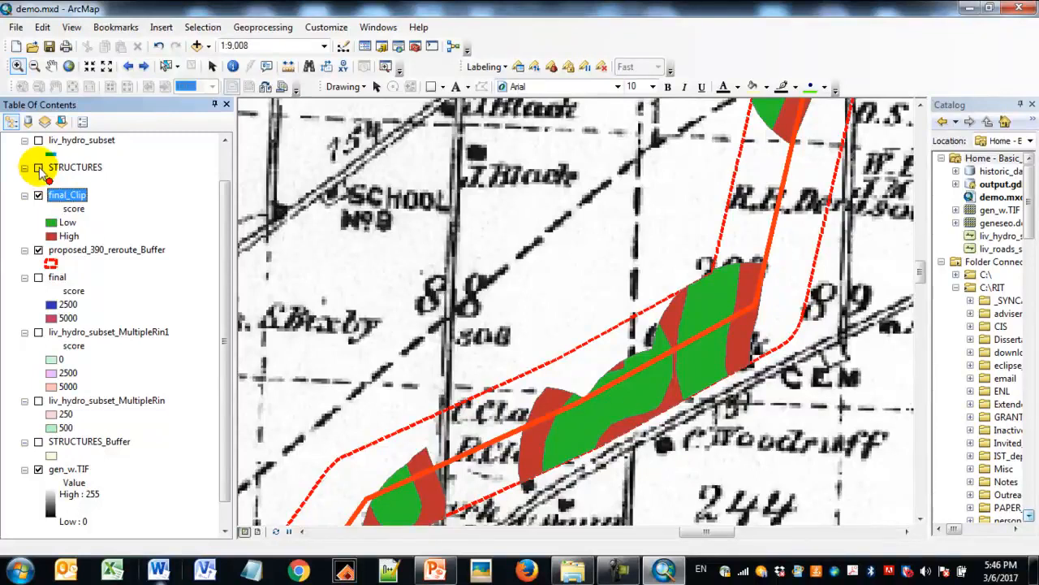
pyautogui.click(38, 168)
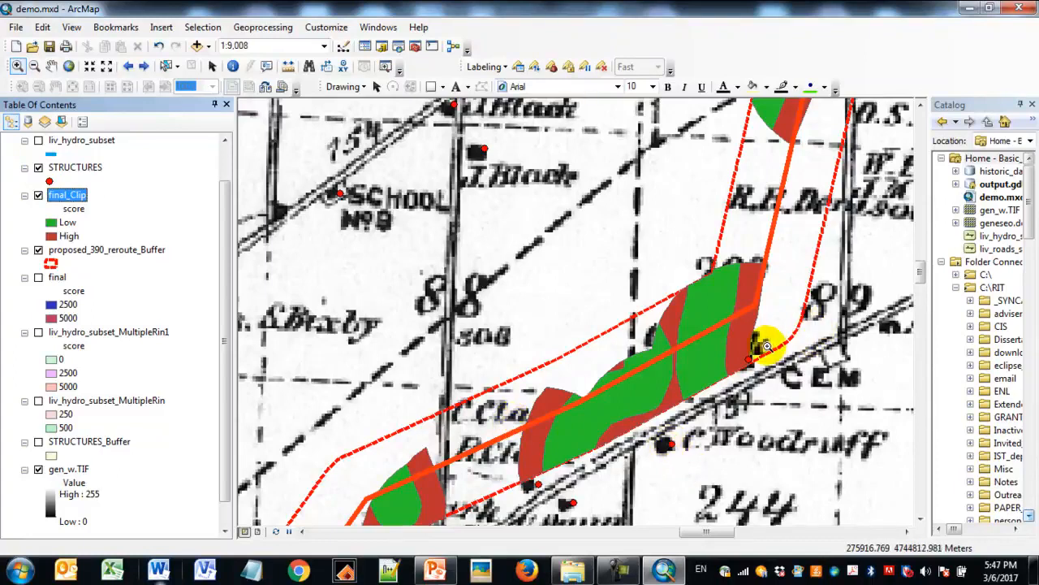
pyautogui.moveTo(228, 204); pyautogui.dragTo(227, 180)
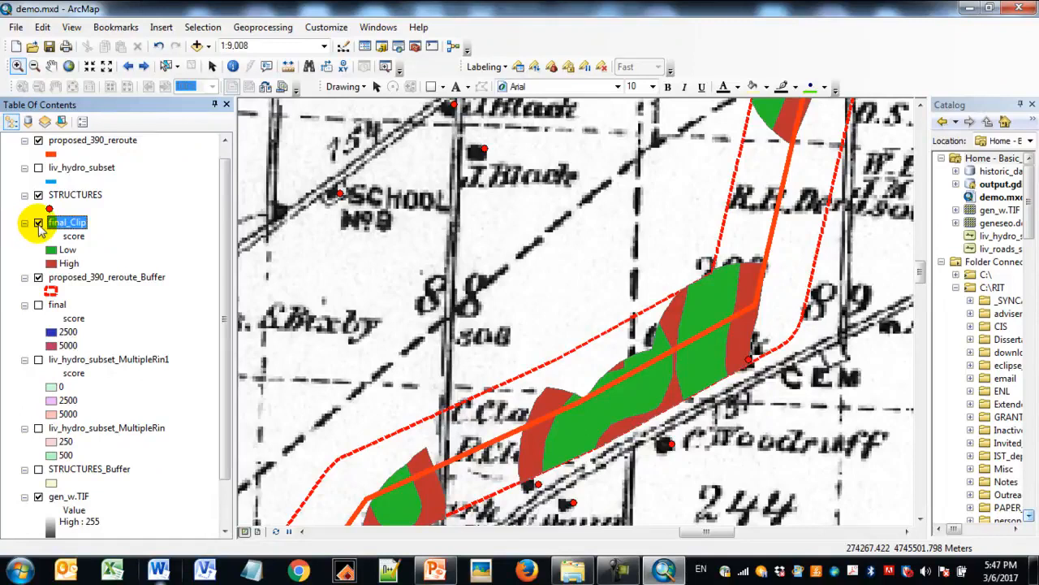
pyautogui.moveTo(225, 208); pyautogui.dragTo(223, 249)
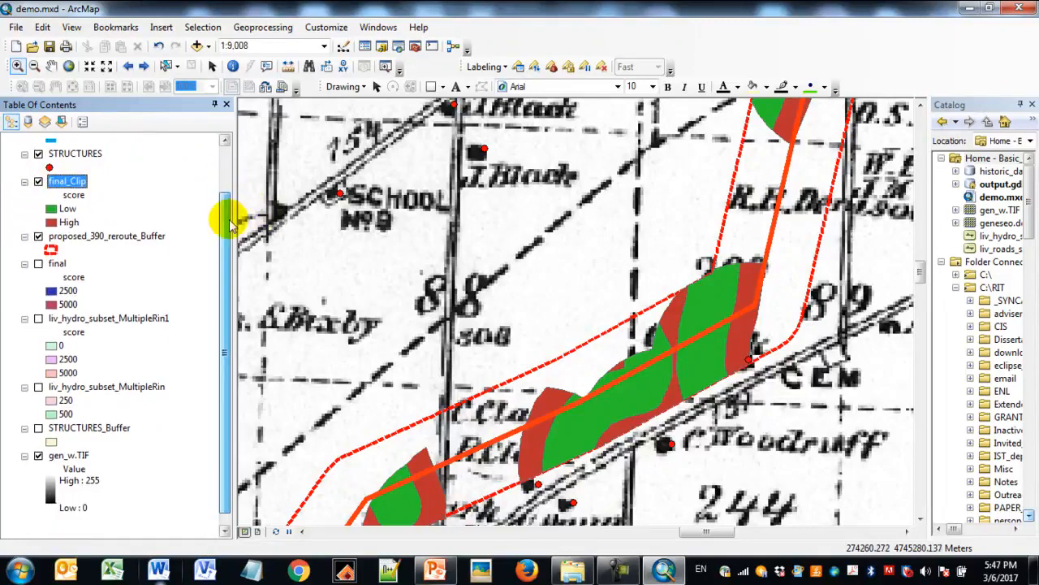
pyautogui.click(36, 457)
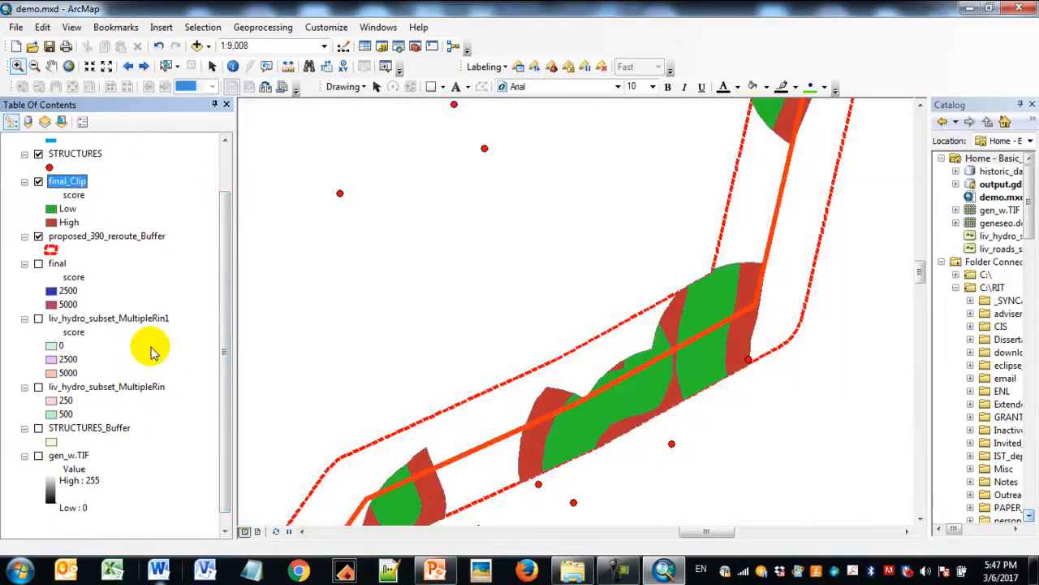
# - Add the geneseo.dem raster from the Catalog to the map below STRUCTURES_Buffer, without building pyramids
pyautogui.moveTo(930, 219); pyautogui.dragTo(889, 220)
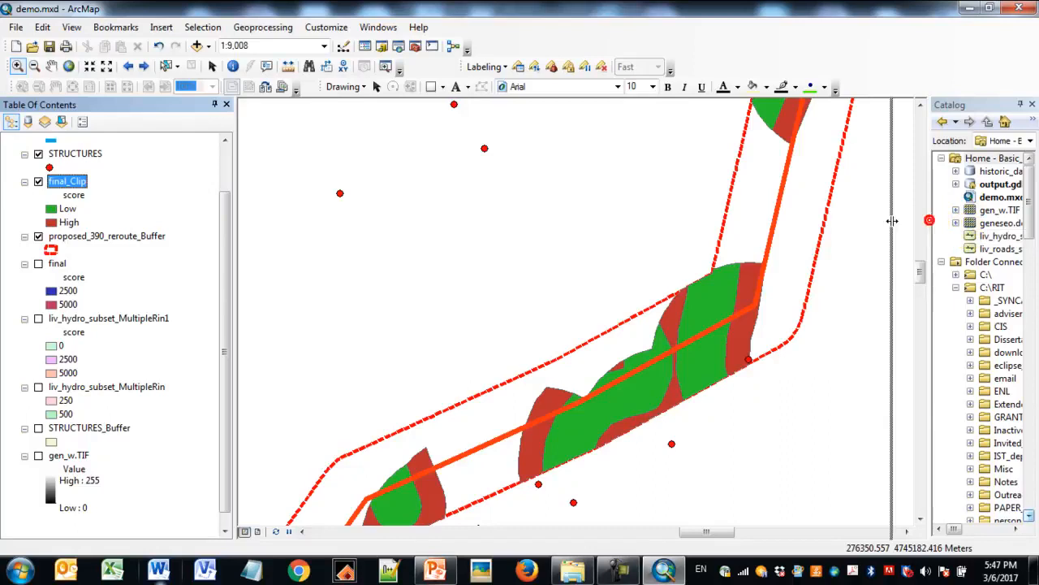
pyautogui.scroll(2, 231, 332)
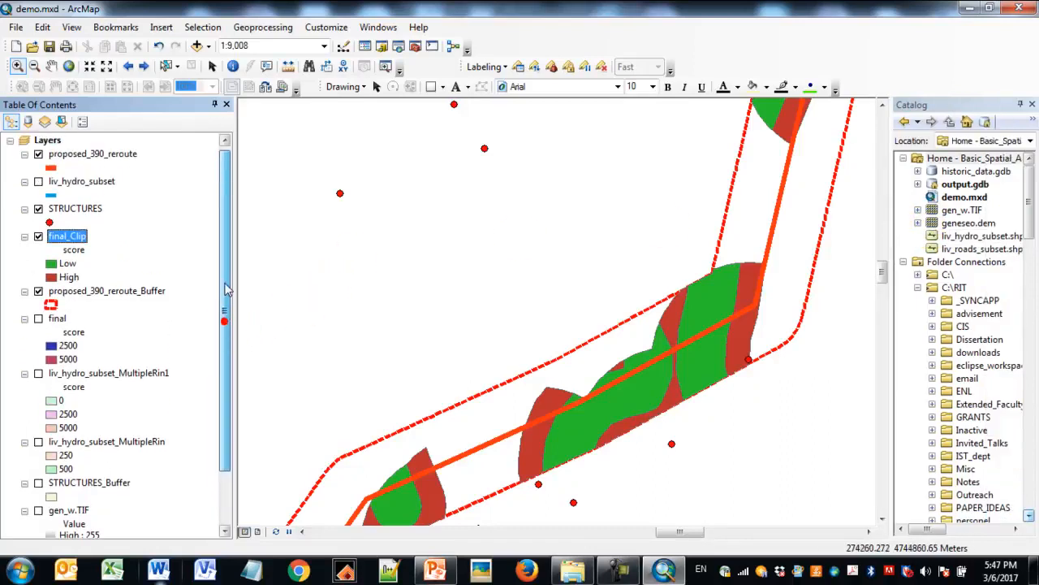
pyautogui.click(24, 154)
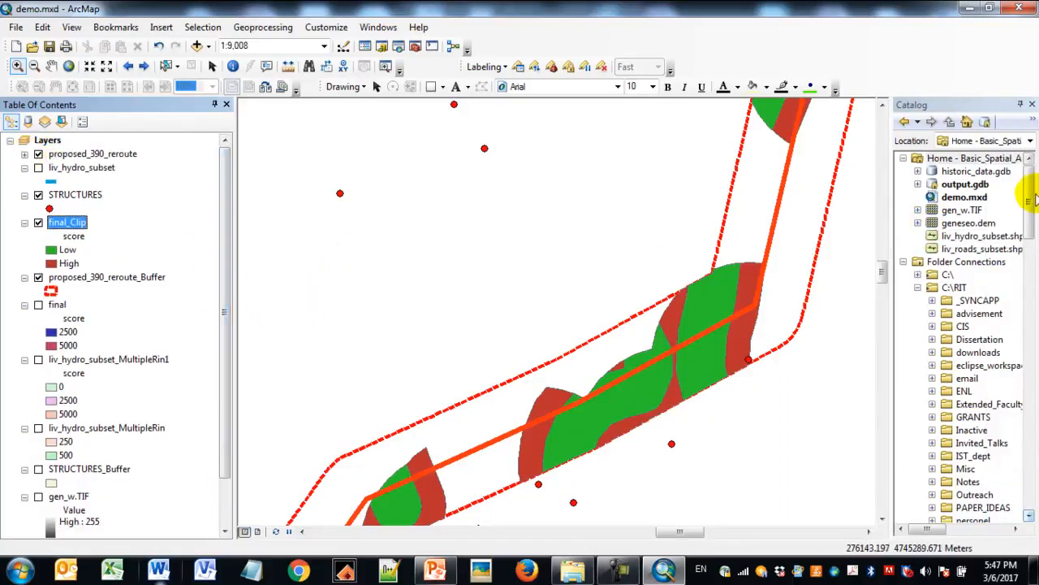
pyautogui.click(970, 225)
pyautogui.moveTo(367, 338); pyautogui.dragTo(150, 486)
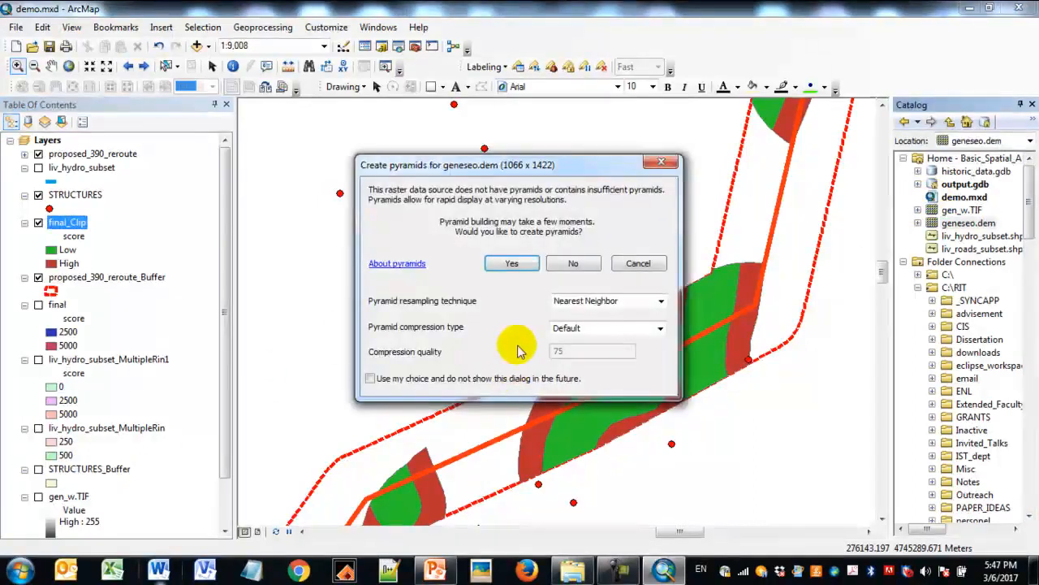
pyautogui.click(586, 263)
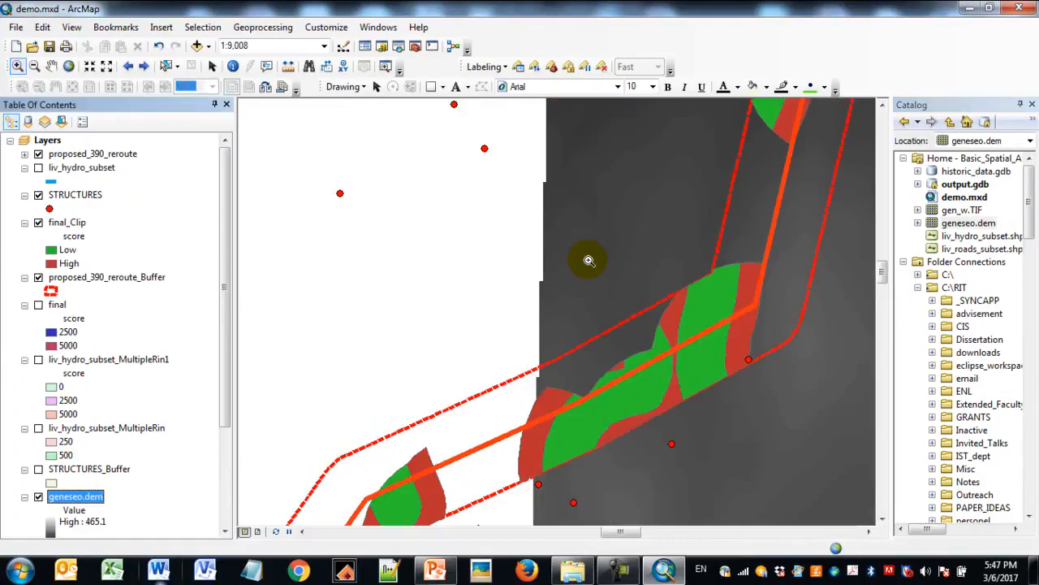
# - Zoom the map to the full extent of the geneseo.dem layer
pyautogui.scroll(-1, 223, 304)
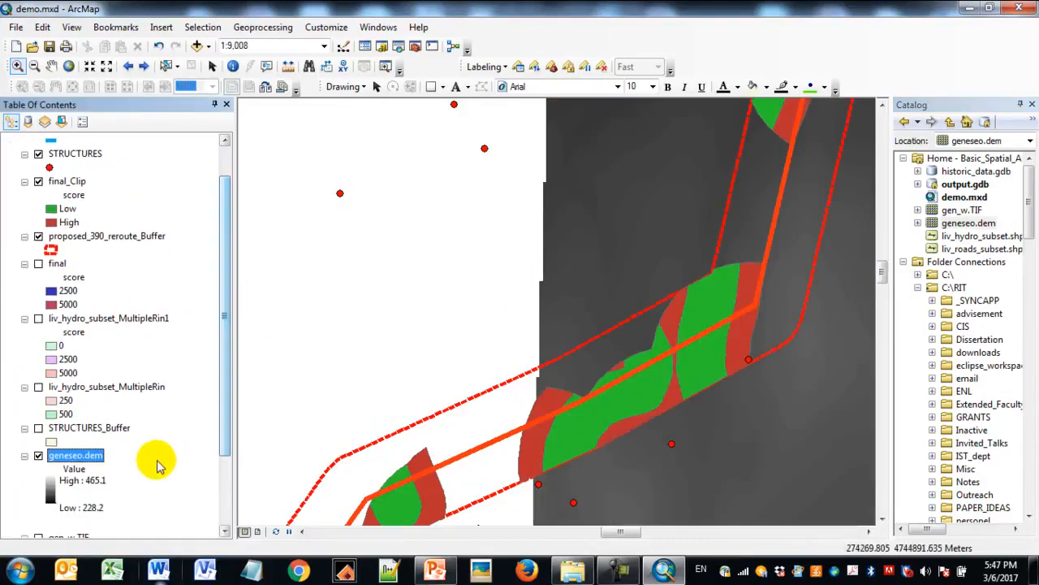
pyautogui.rightClick(74, 454)
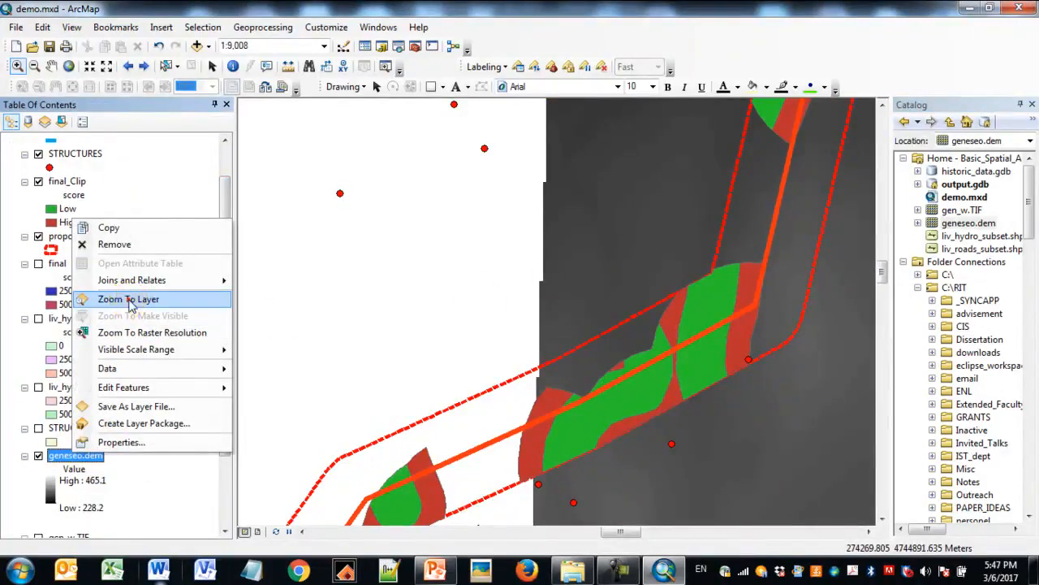
pyautogui.click(128, 300)
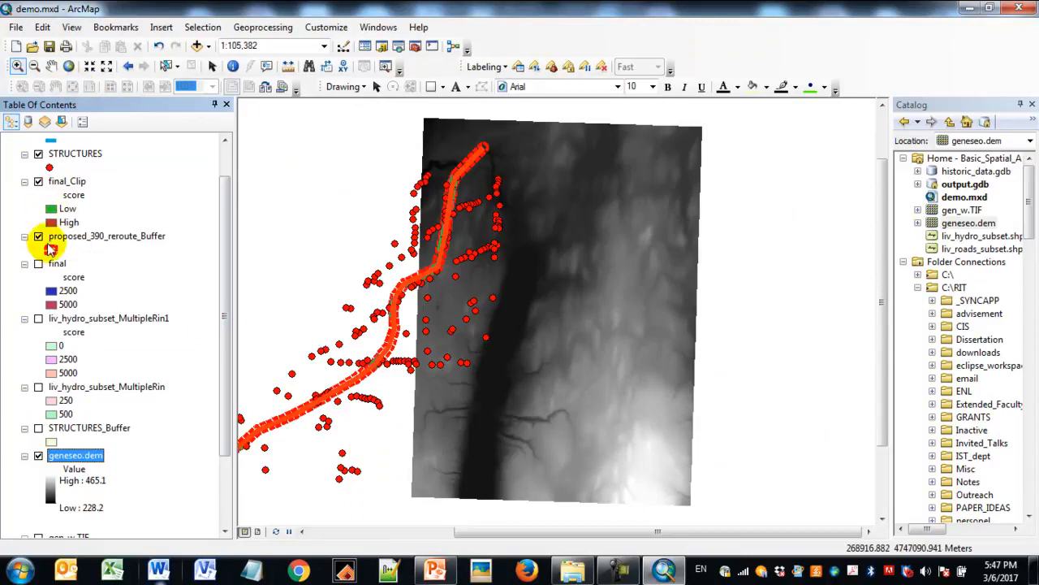
# - Turn off STRUCTURES, proposed_390_reroute_Buffer and proposed_390_reroute, keeping final_Clip over the elevation raster around the reroute's northern end
pyautogui.click(38, 154)
pyautogui.click(17, 66)
pyautogui.moveTo(419, 134); pyautogui.dragTo(526, 258)
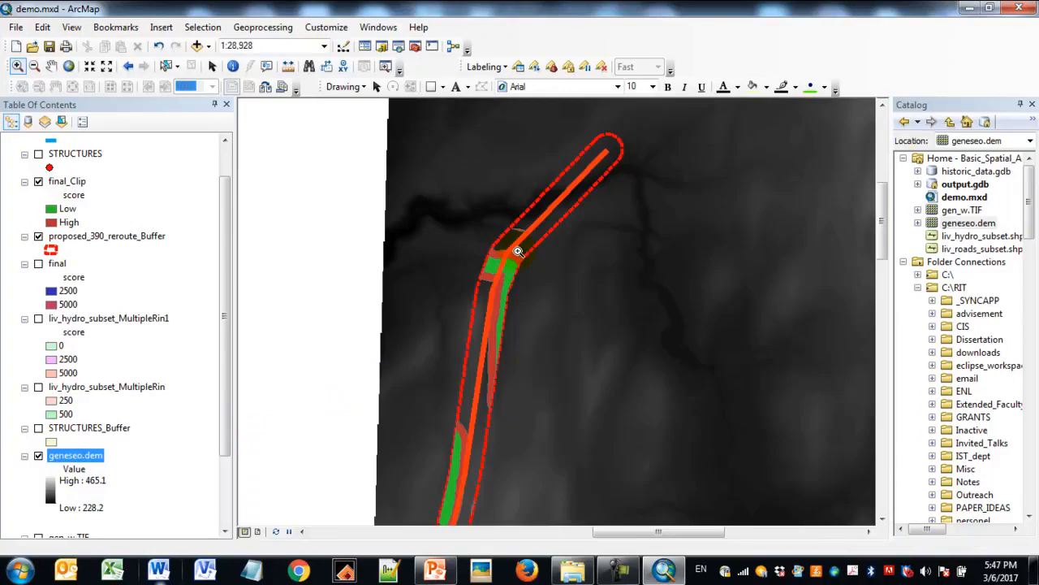
pyautogui.click(38, 236)
pyautogui.moveTo(233, 289); pyautogui.dragTo(249, 252)
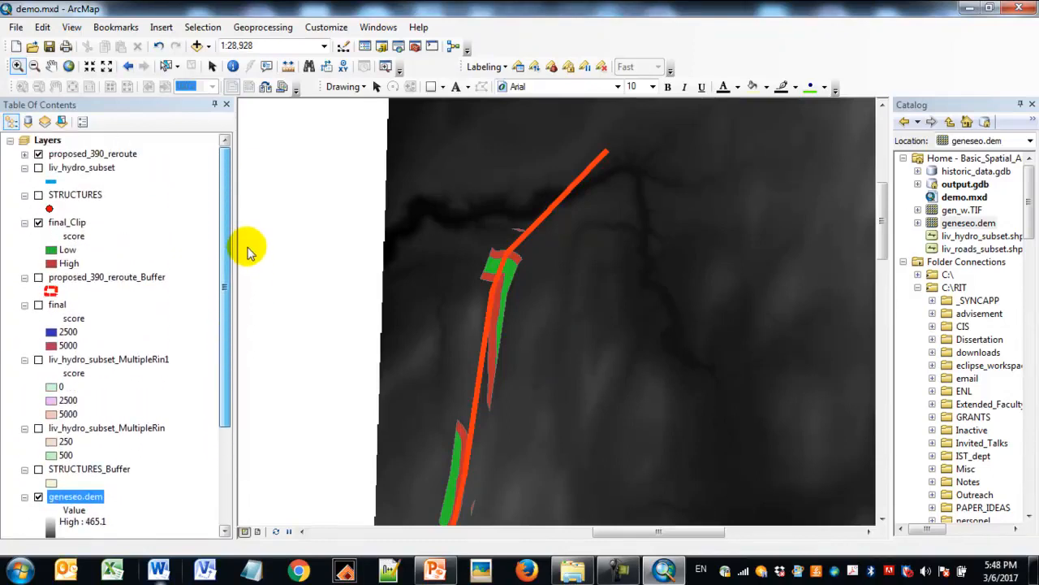
pyautogui.click(38, 155)
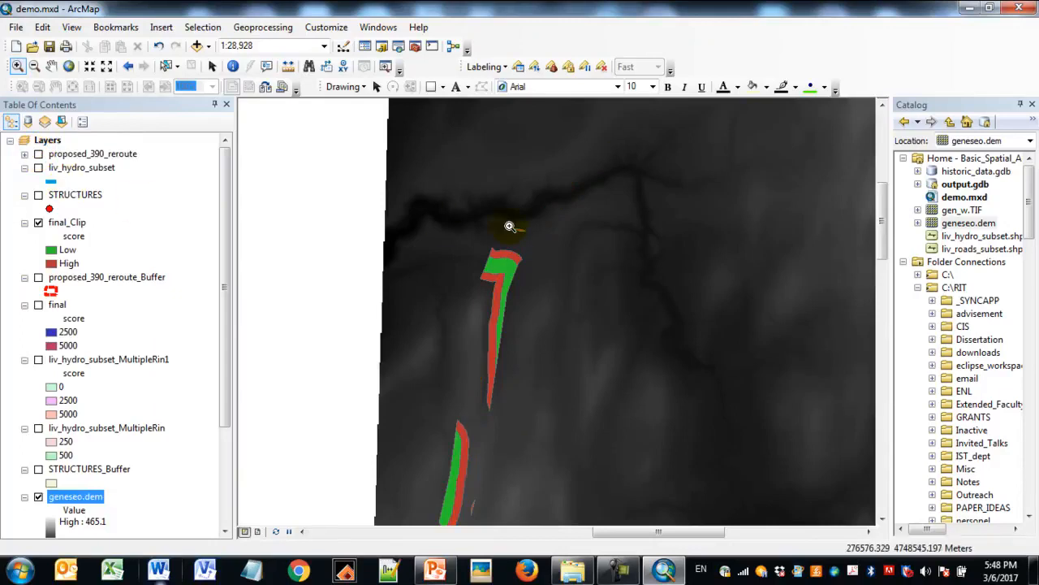
# - Apply the elevation color ramp running from pale green through green, orange and brown to white to geneseo.dem, and turn off final_Clip
pyautogui.moveTo(228, 288); pyautogui.dragTo(229, 369)
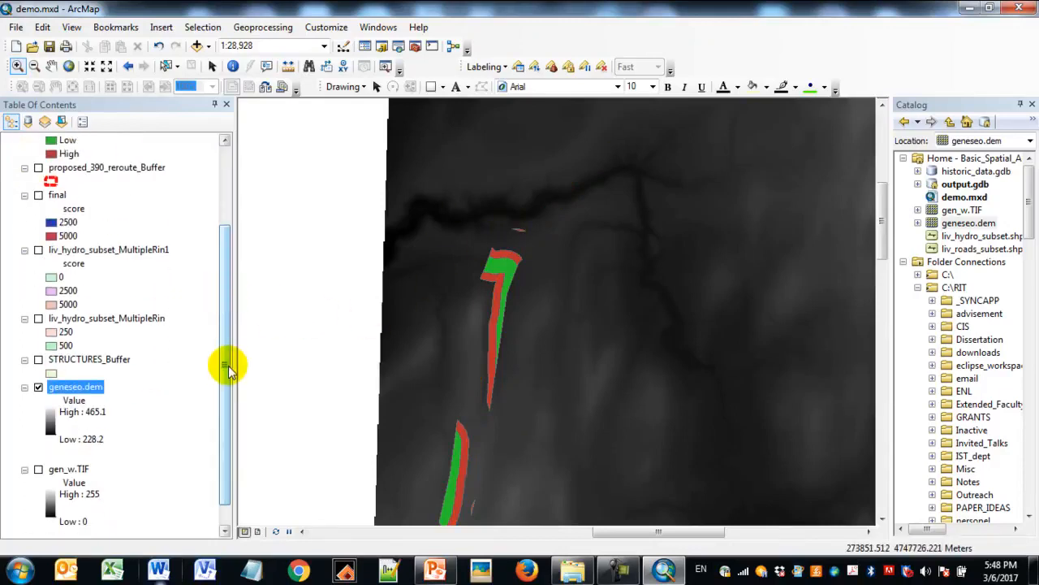
pyautogui.rightClick(93, 392)
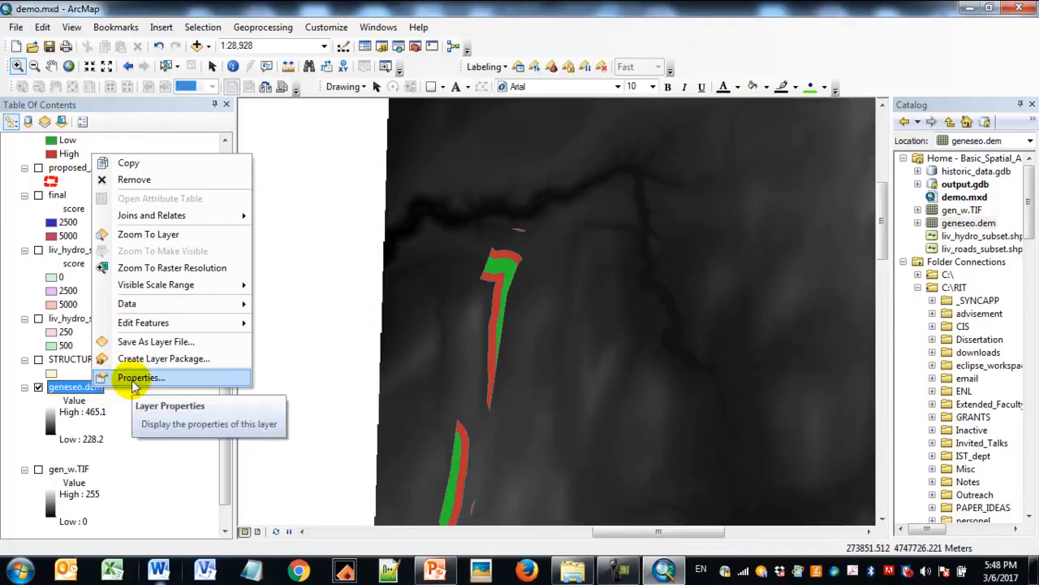
pyautogui.click(130, 379)
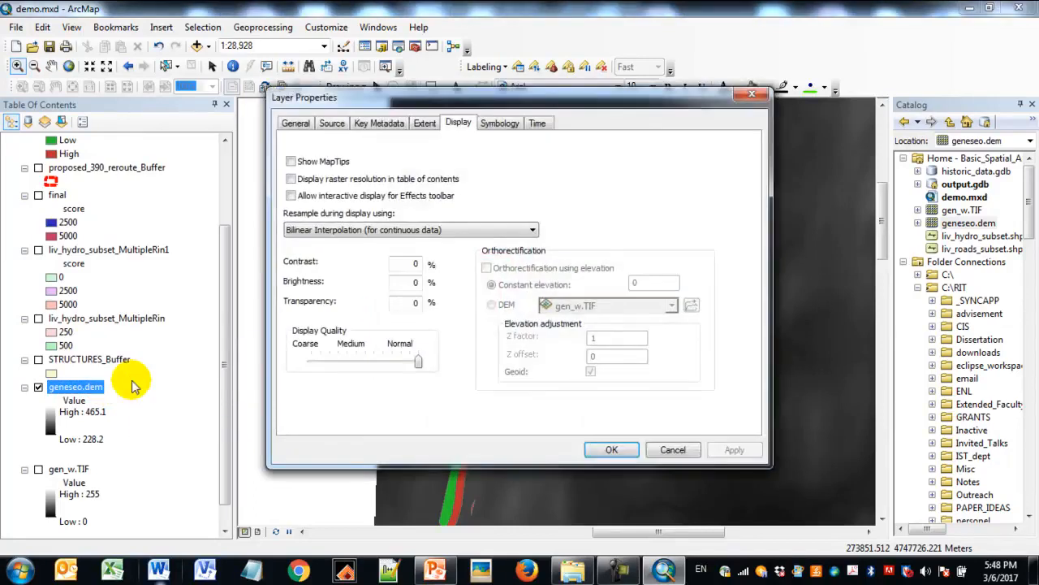
pyautogui.click(497, 123)
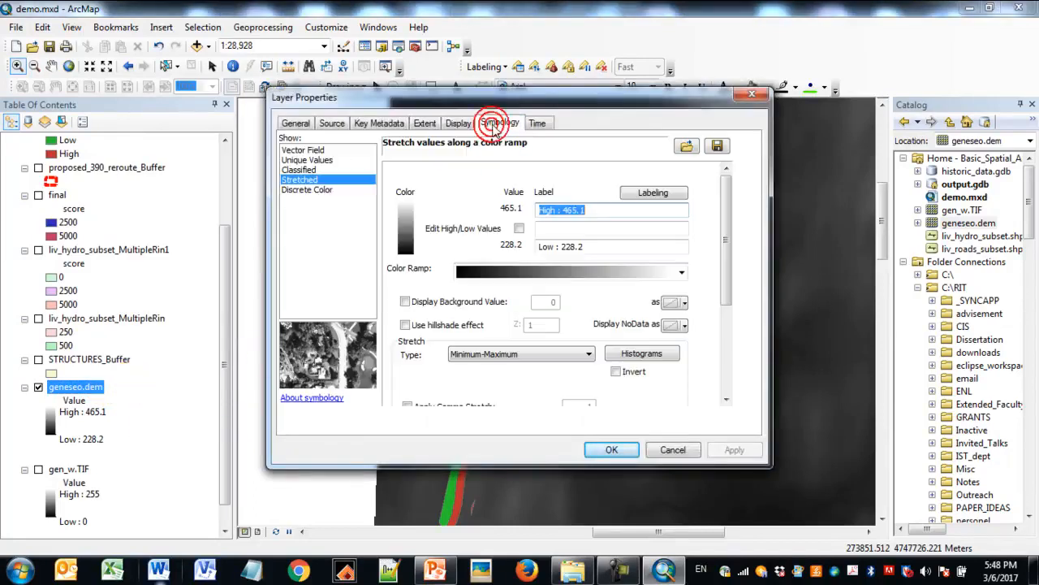
pyautogui.click(683, 274)
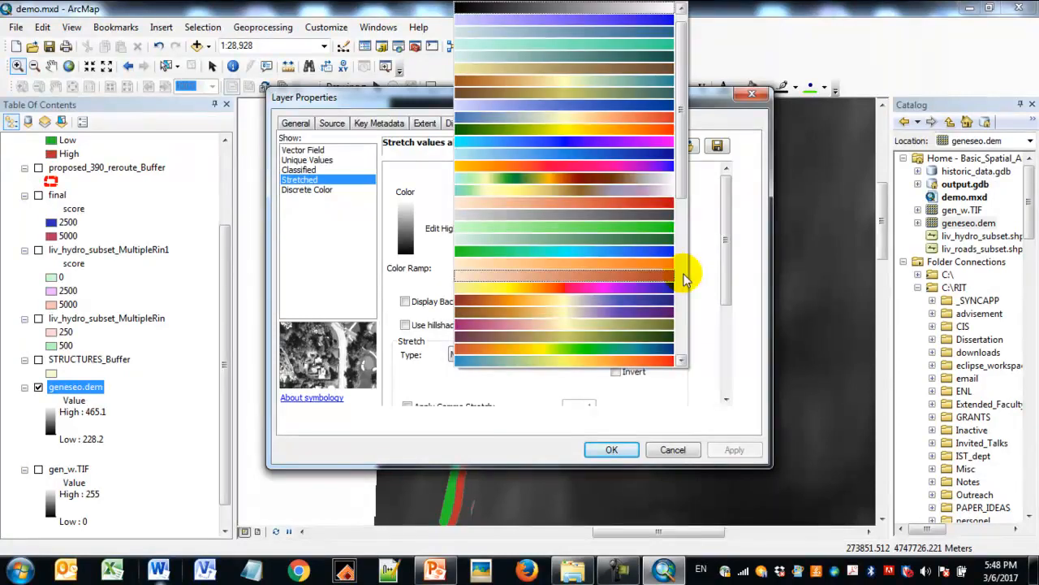
pyautogui.click(662, 187)
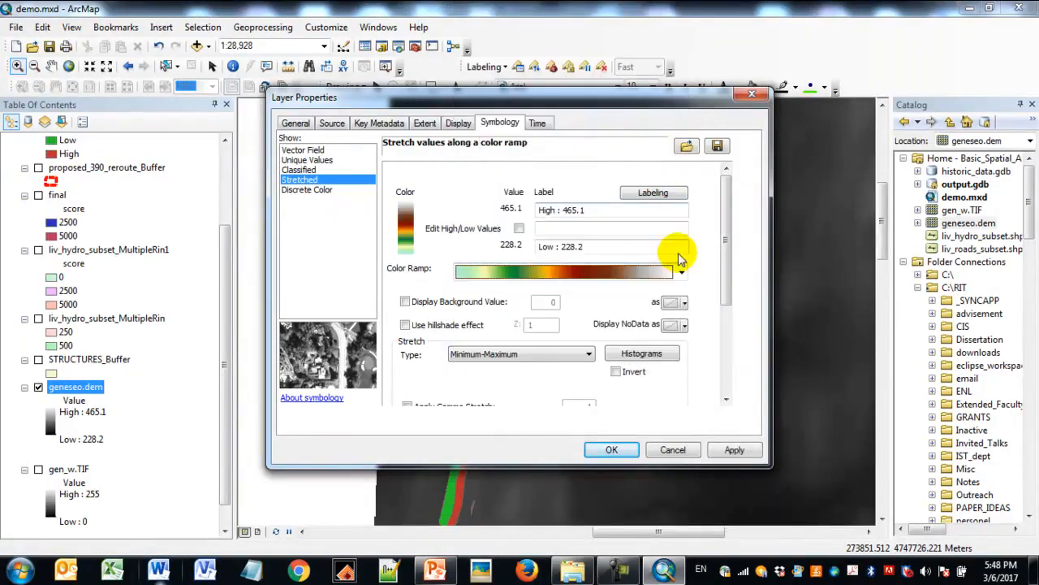
pyautogui.click(733, 449)
pyautogui.click(611, 449)
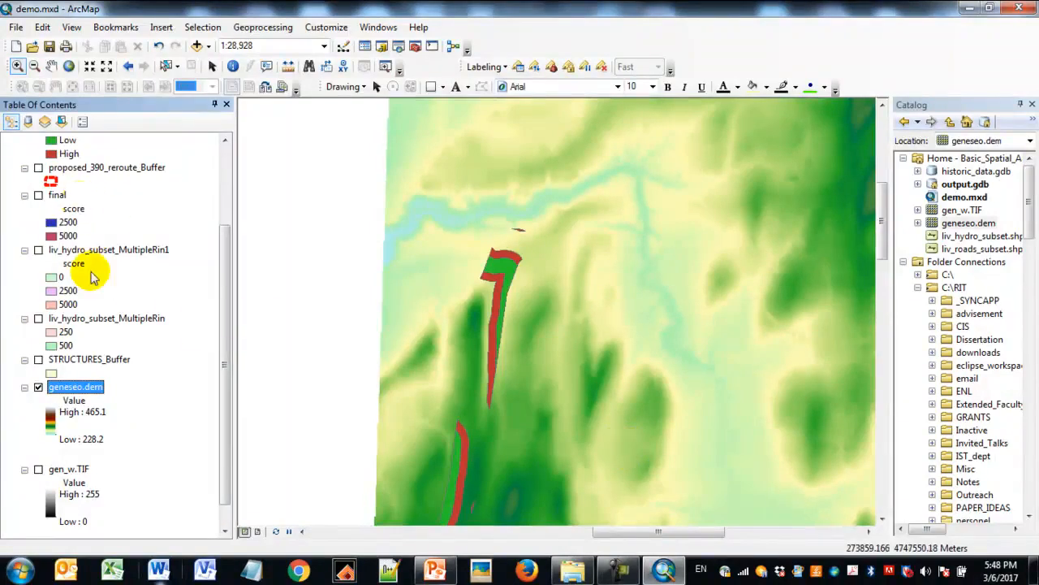
pyautogui.moveTo(225, 357); pyautogui.dragTo(233, 270)
pyautogui.click(38, 208)
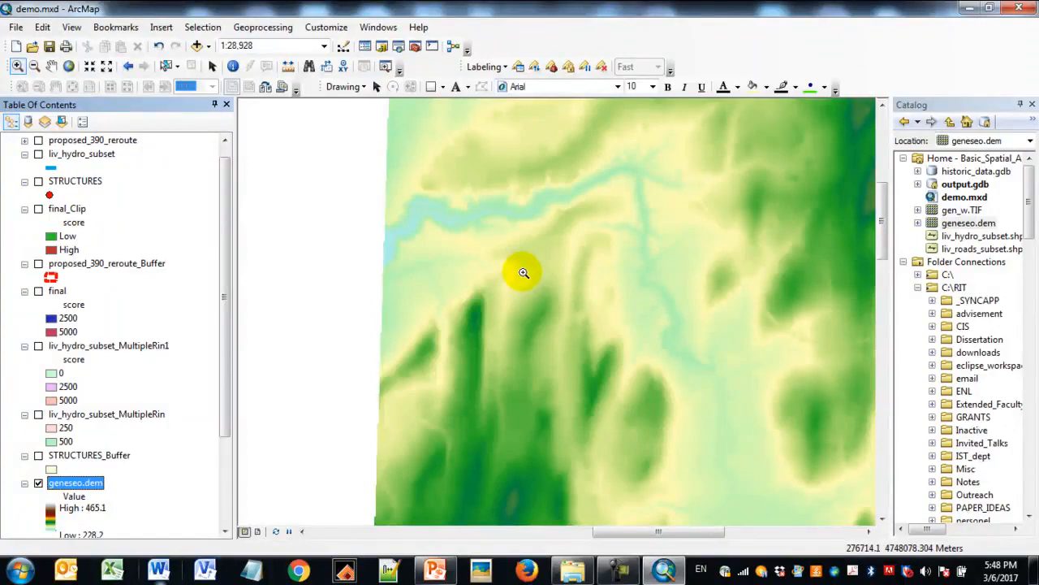
# - Make sure the Spatial Analyst extension is enabled
pyautogui.click(333, 31)
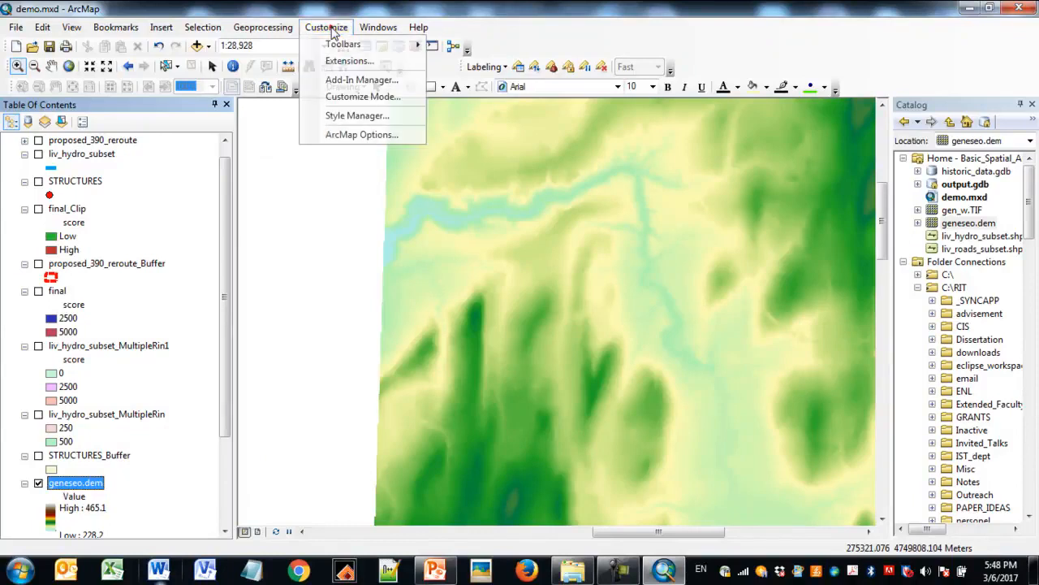
pyautogui.click(357, 63)
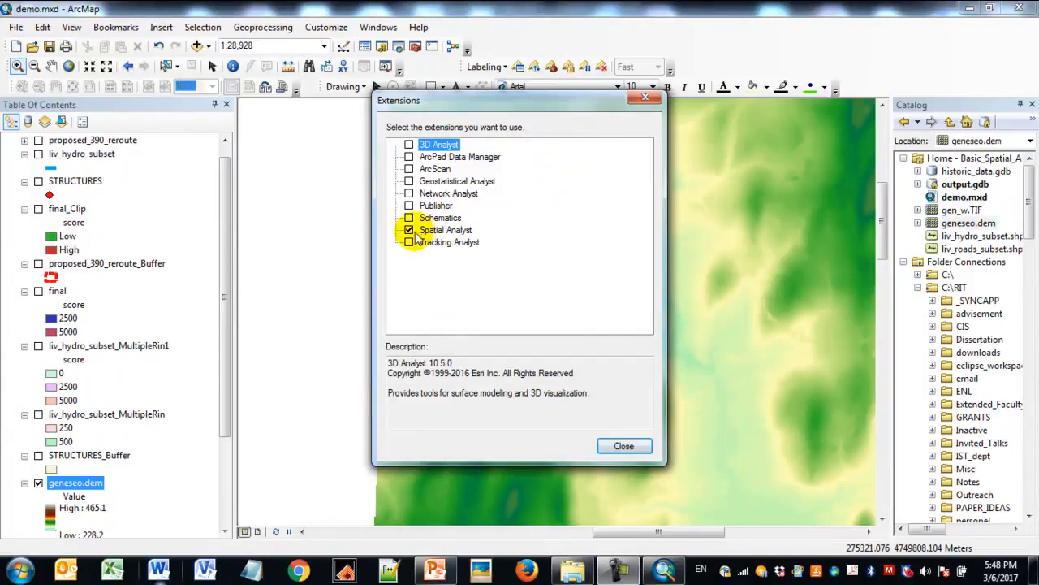
pyautogui.click(408, 231)
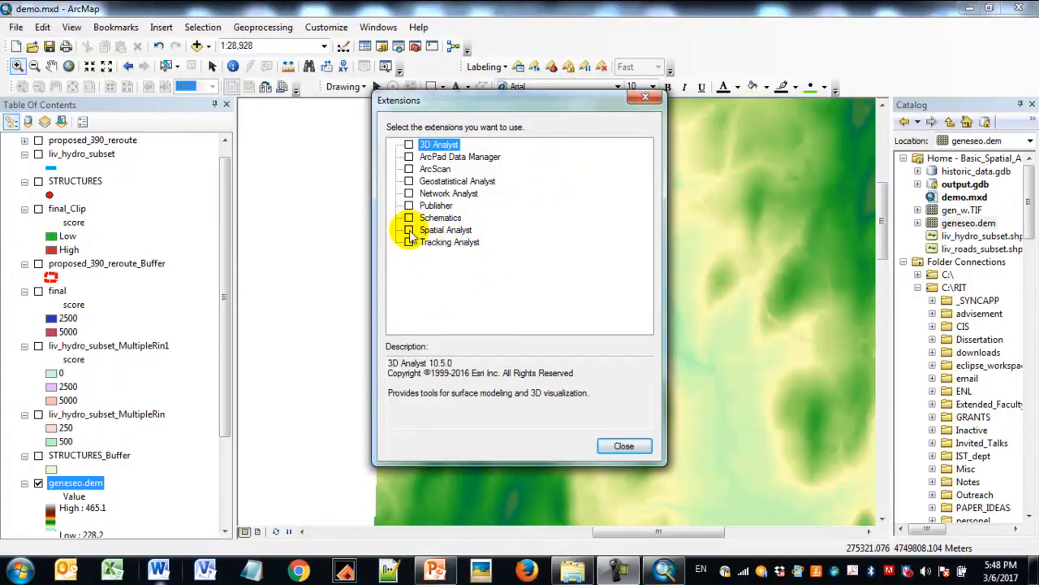
pyautogui.click(409, 231)
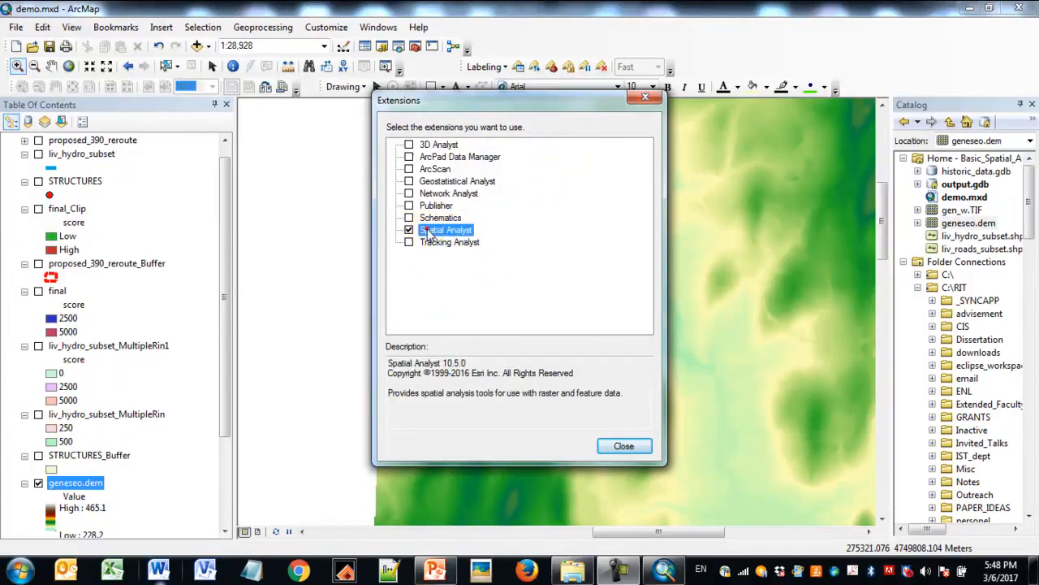
pyautogui.click(629, 447)
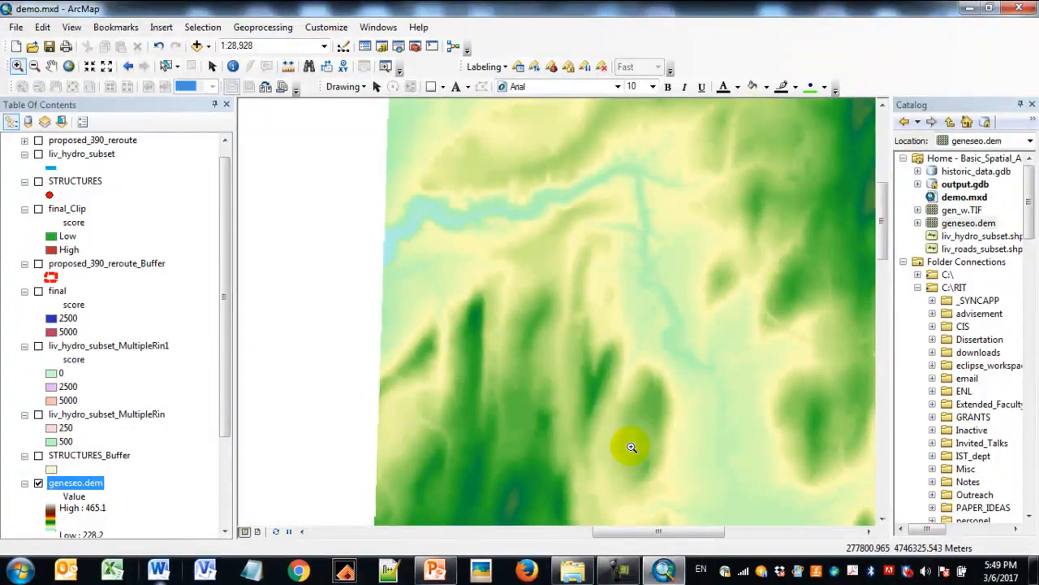
# - Search the tools for Hillshade and open the Spatial Analyst version
pyautogui.click(398, 47)
pyautogui.click(747, 162)
pyautogui.write('Hillshade')
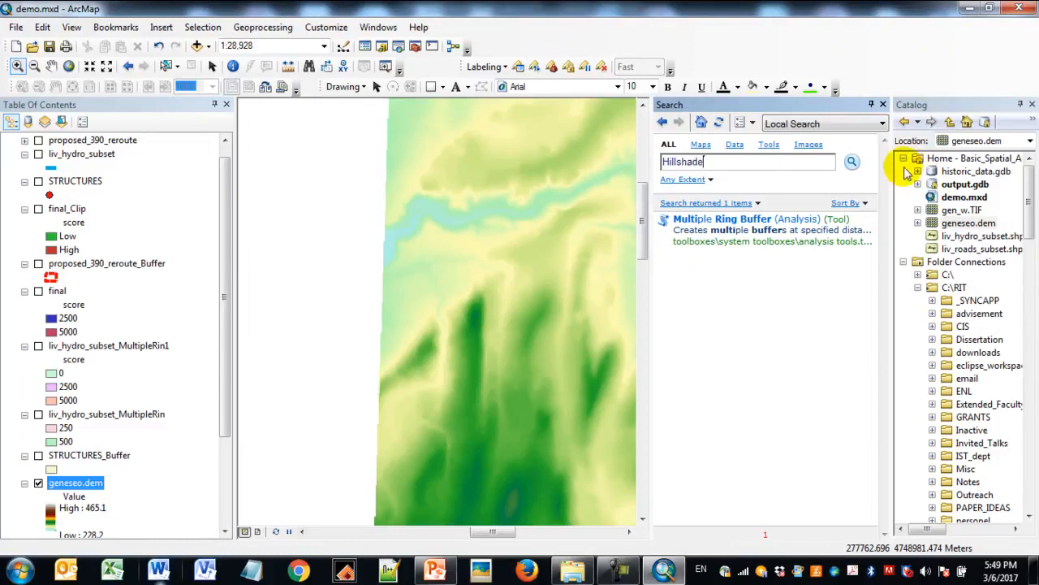
pyautogui.click(853, 164)
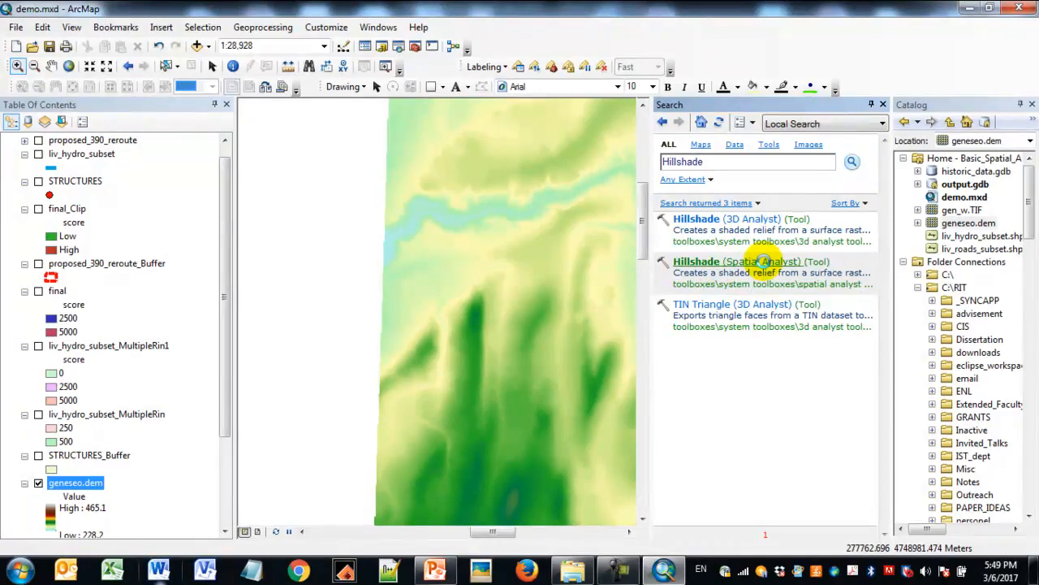
pyautogui.click(763, 261)
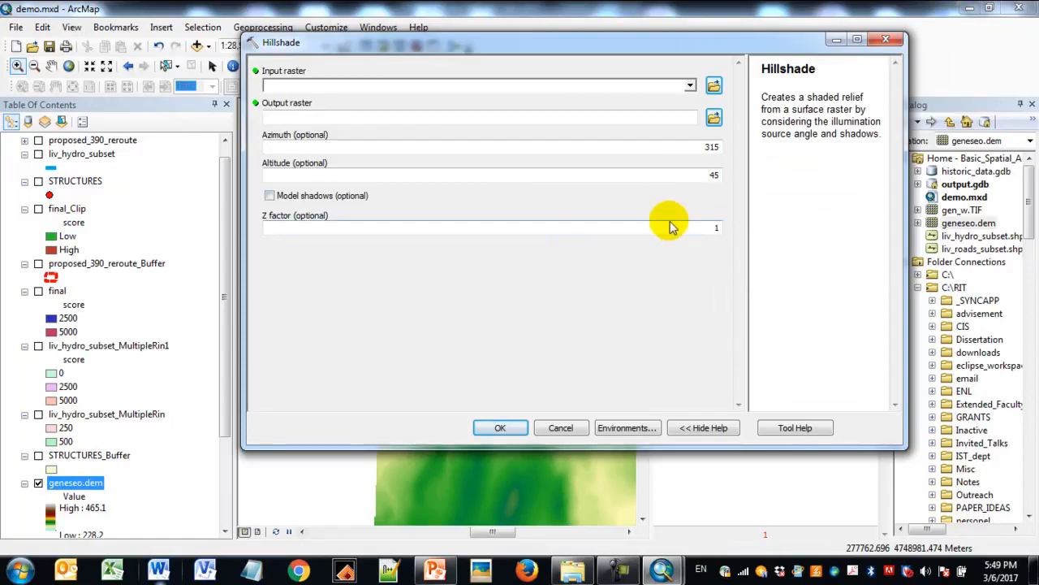
# - Run Hillshade on geneseo.dem into output.gdb with azimuth 315, altitude 45 and Z factor 1, and close the tool search
pyautogui.click(692, 87)
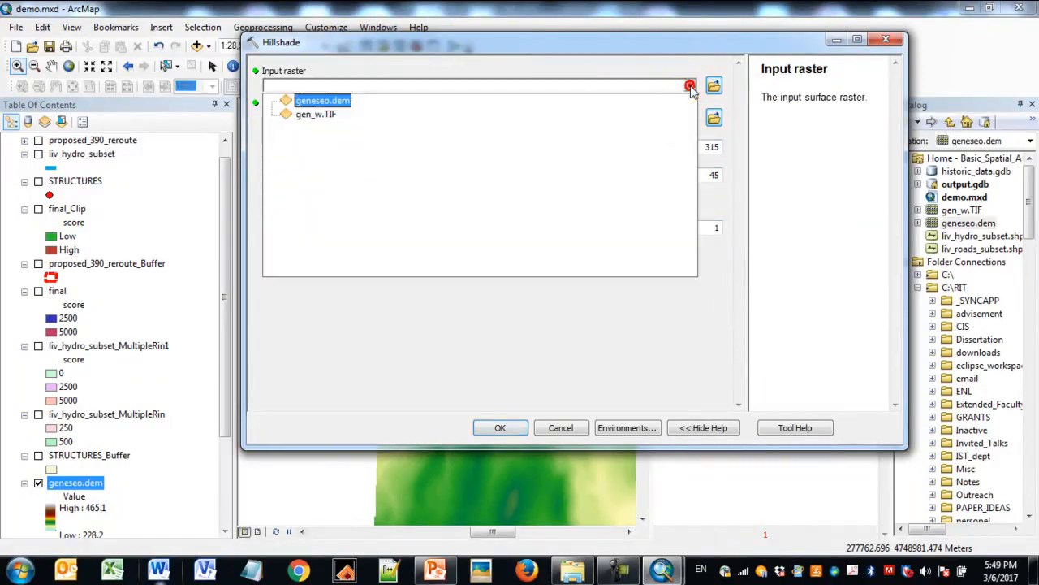
pyautogui.click(341, 101)
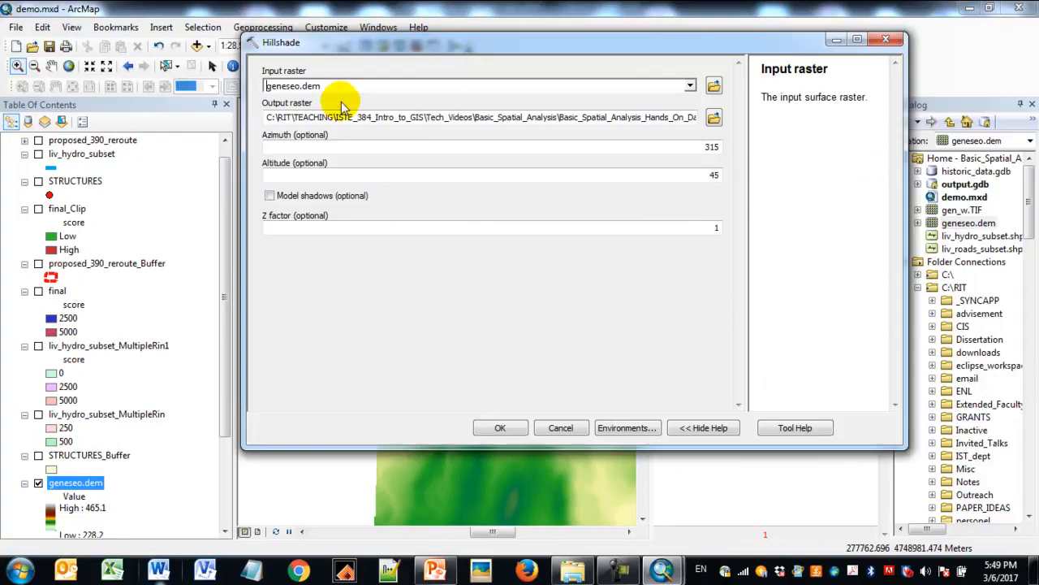
pyautogui.moveTo(435, 120); pyautogui.dragTo(650, 126)
pyautogui.click(648, 122)
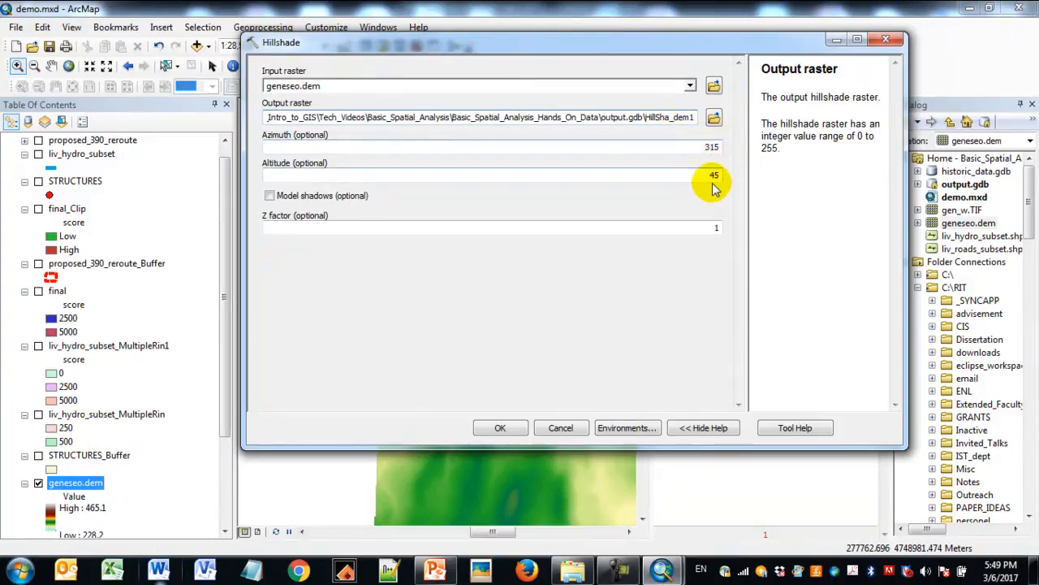
pyautogui.click(499, 428)
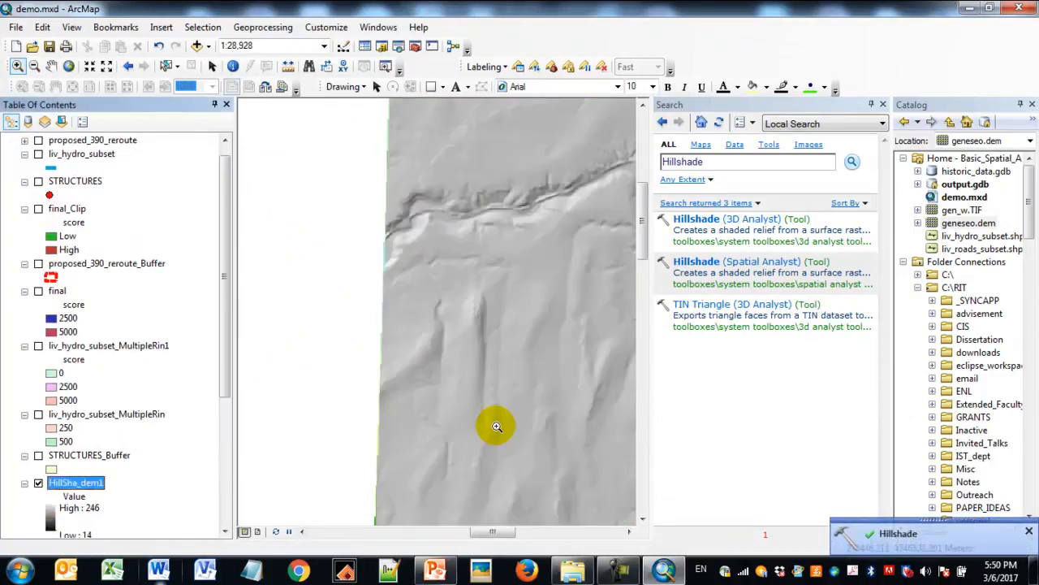
pyautogui.click(884, 105)
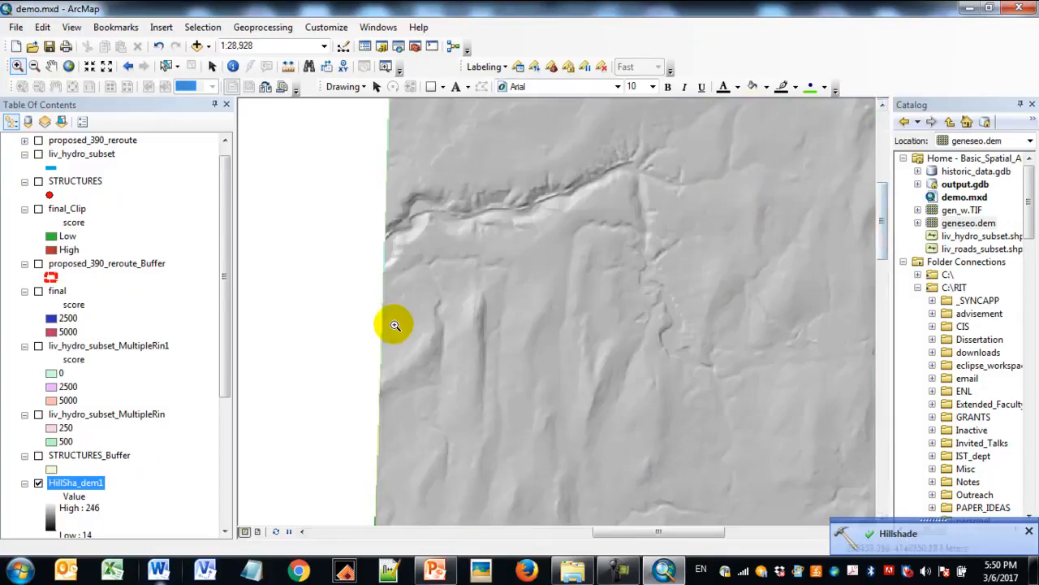
pyautogui.click(1030, 532)
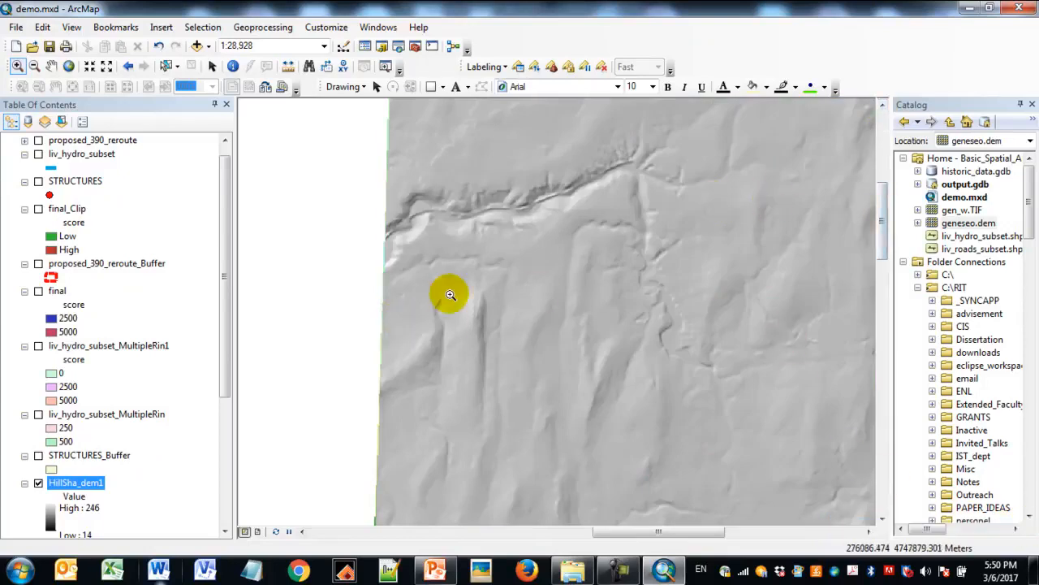
# - Move the geneseo.dem layer above the hillshade layer in the drawing order
pyautogui.moveTo(227, 378); pyautogui.dragTo(225, 419)
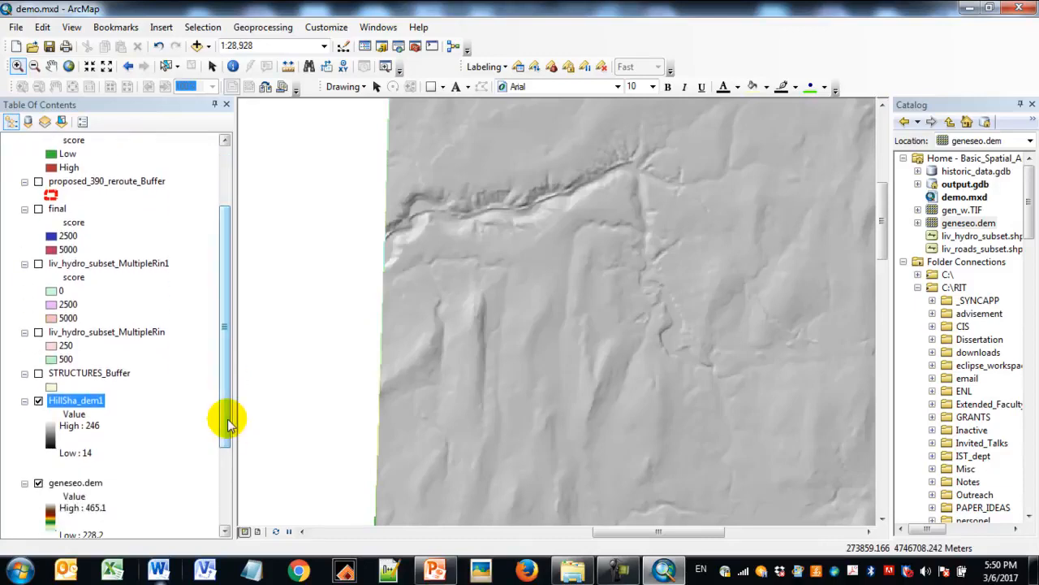
pyautogui.click(94, 484)
pyautogui.moveTo(91, 459); pyautogui.dragTo(93, 398)
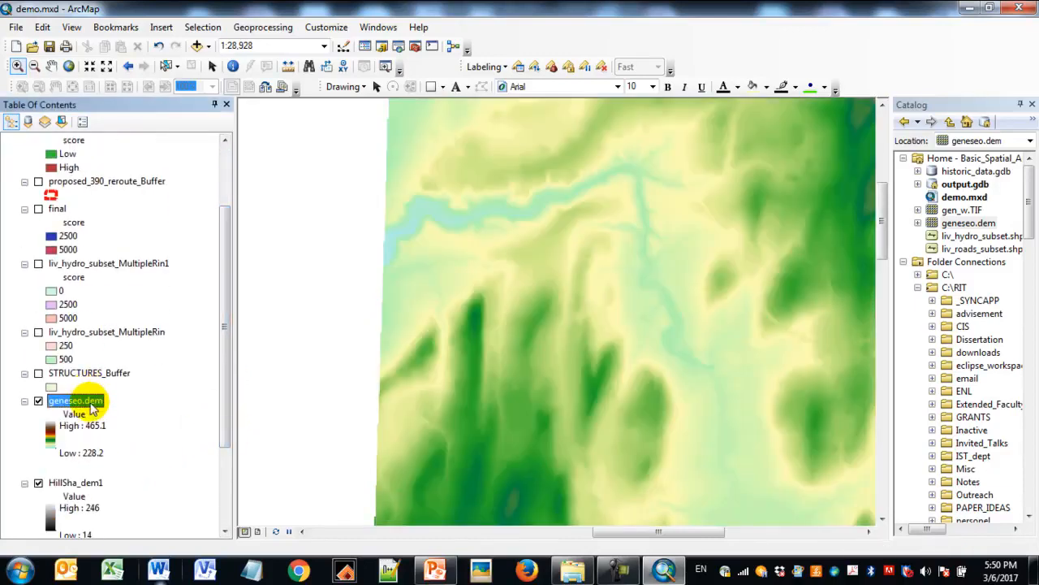
# - Set the geneseo.dem layer's transparency to 50% so the hillshade relief shows through
pyautogui.rightClick(94, 410)
pyautogui.click(119, 392)
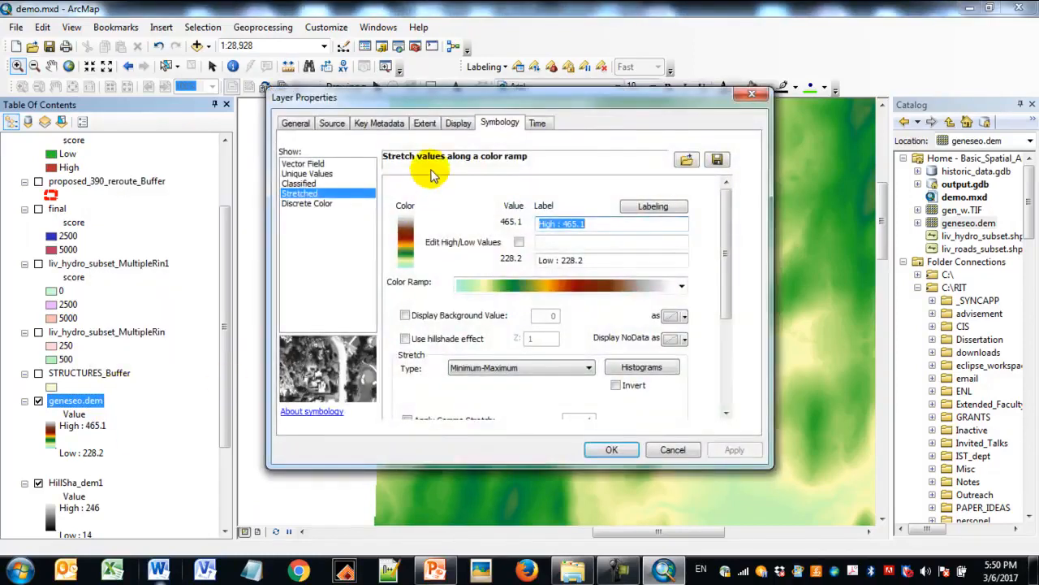
pyautogui.click(457, 123)
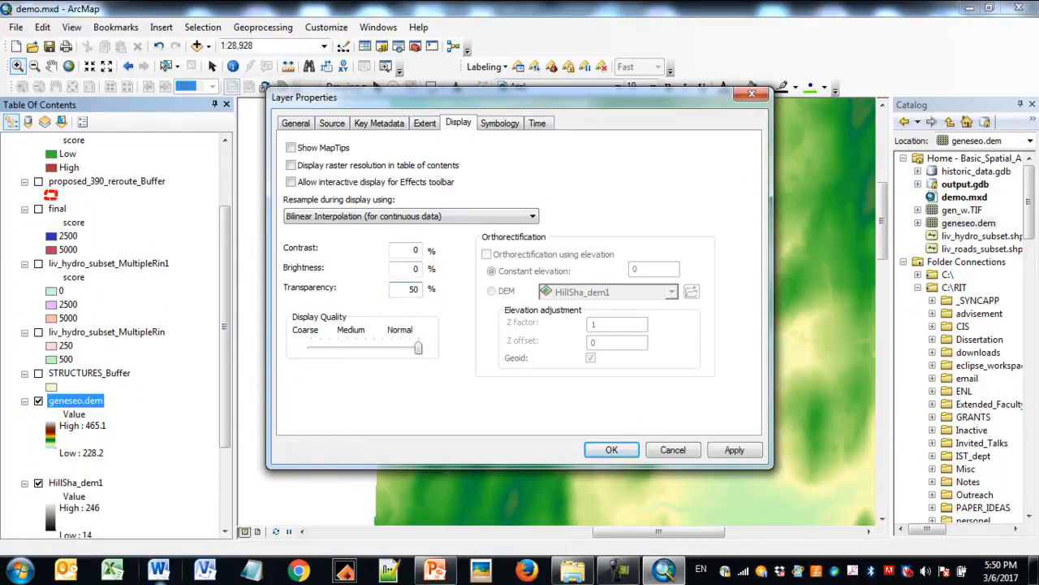
pyautogui.click(734, 450)
pyautogui.click(618, 450)
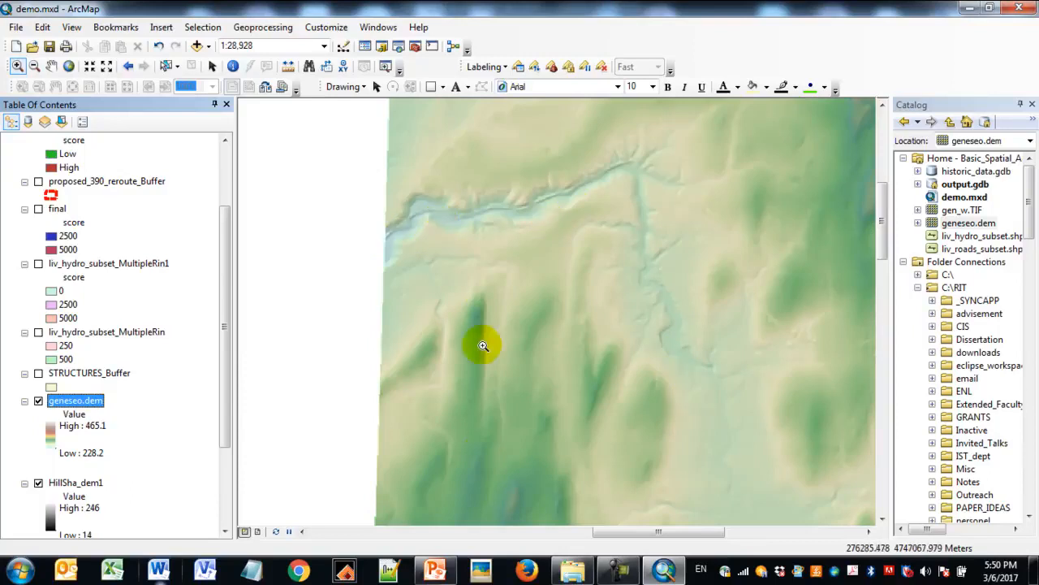
# - Turn on final_Clip and proposed_390_reroute_Buffer over the shaded elevation
pyautogui.moveTo(221, 264); pyautogui.dragTo(228, 197)
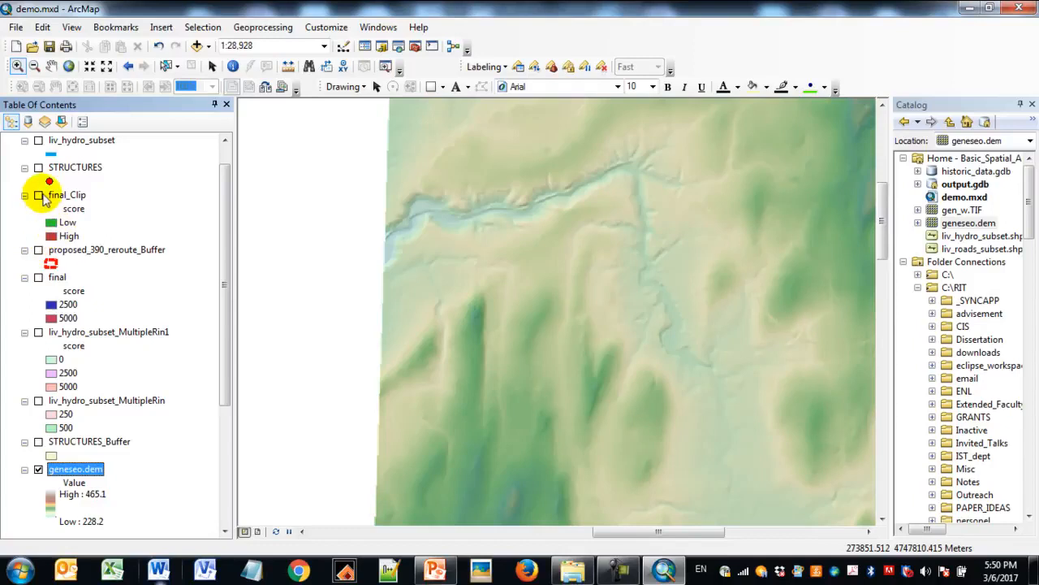
pyautogui.click(38, 196)
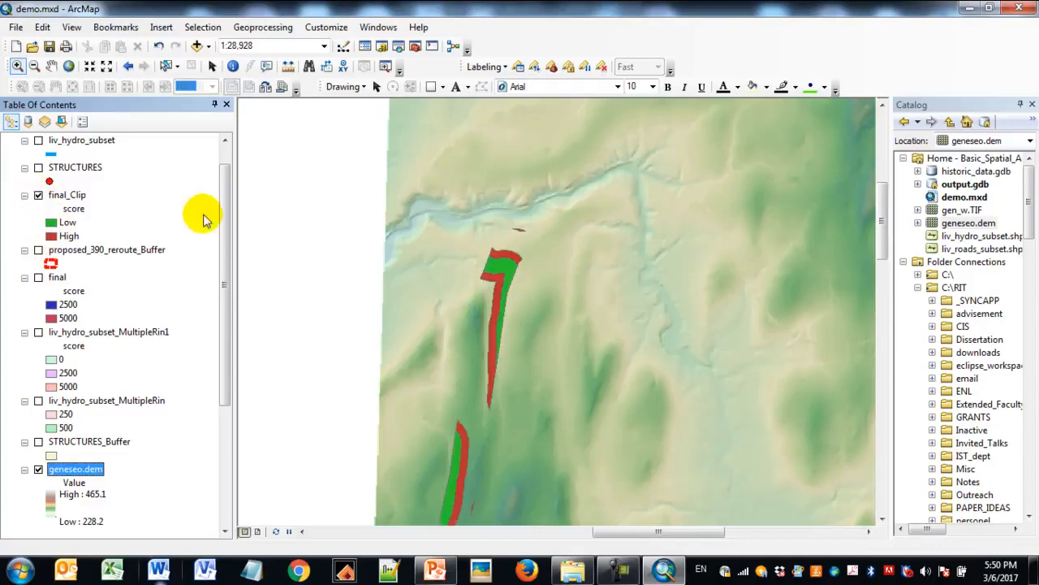
pyautogui.scroll(1, 230, 238)
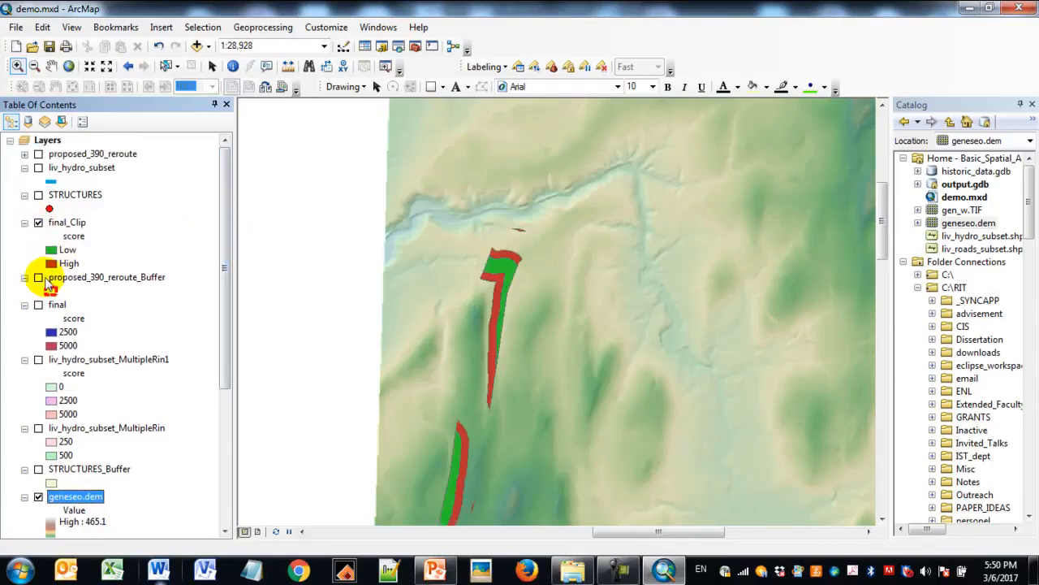
pyautogui.click(38, 277)
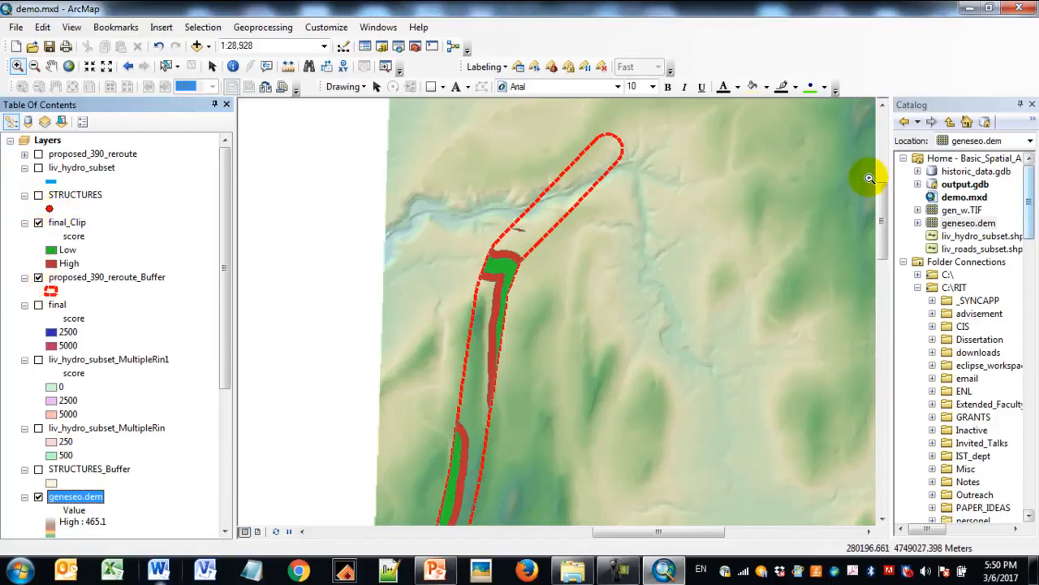
# - Widen the Catalog and expand output.gdb to review the datasets it holds
pyautogui.moveTo(891, 173); pyautogui.dragTo(781, 173)
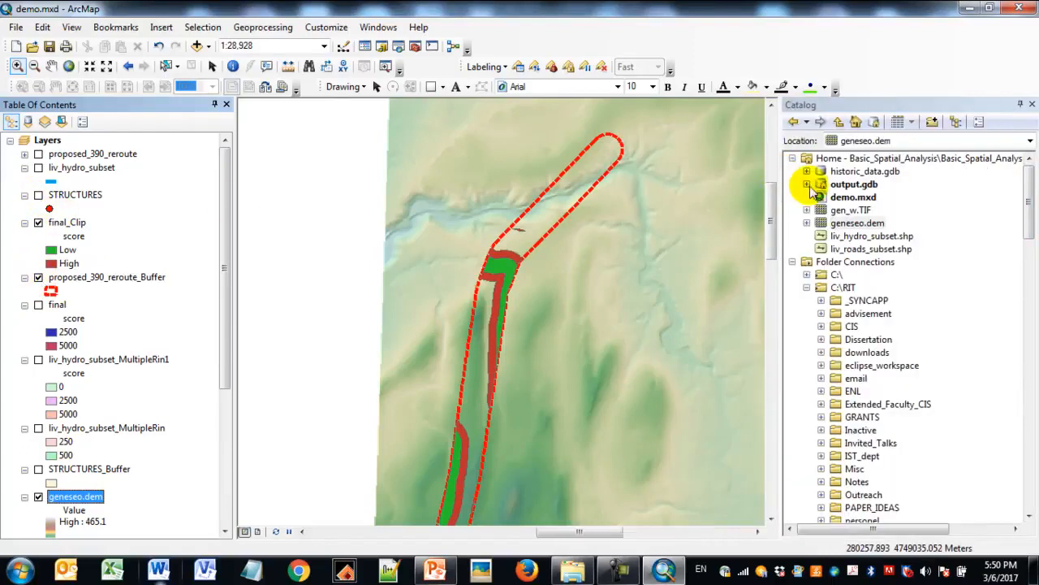
pyautogui.click(807, 184)
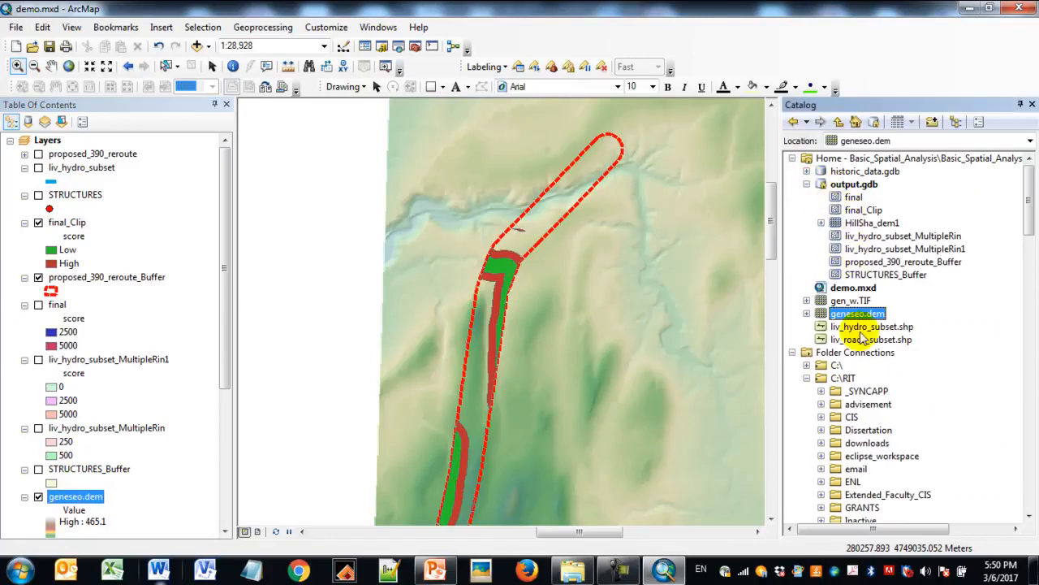